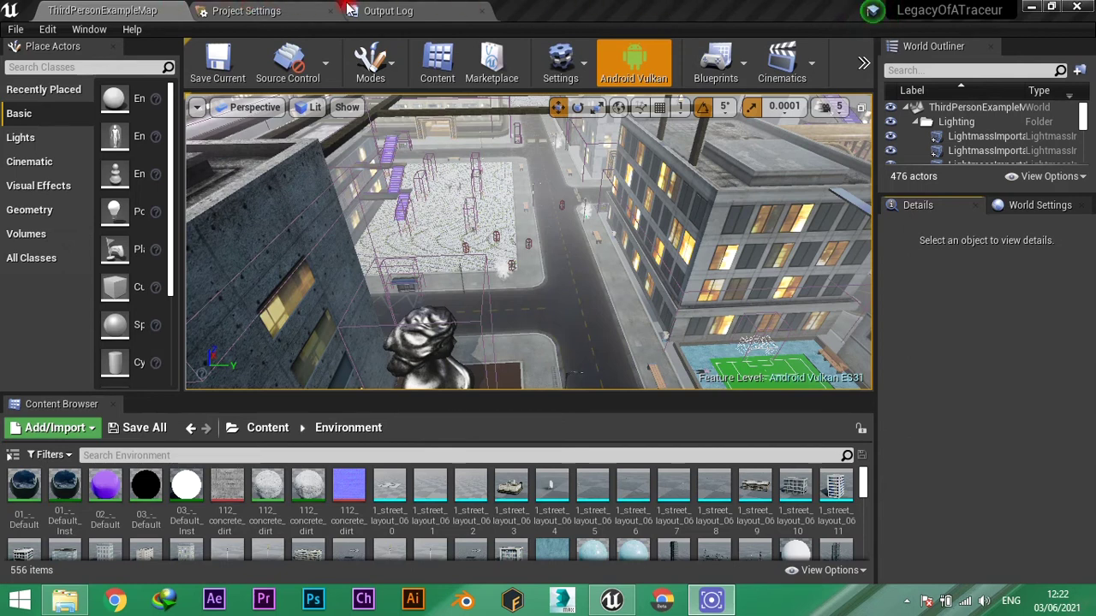
Step: Switch to the Project Settings tab, which shows the Crypto page with its encryption and signing keys
left_click(255, 11)
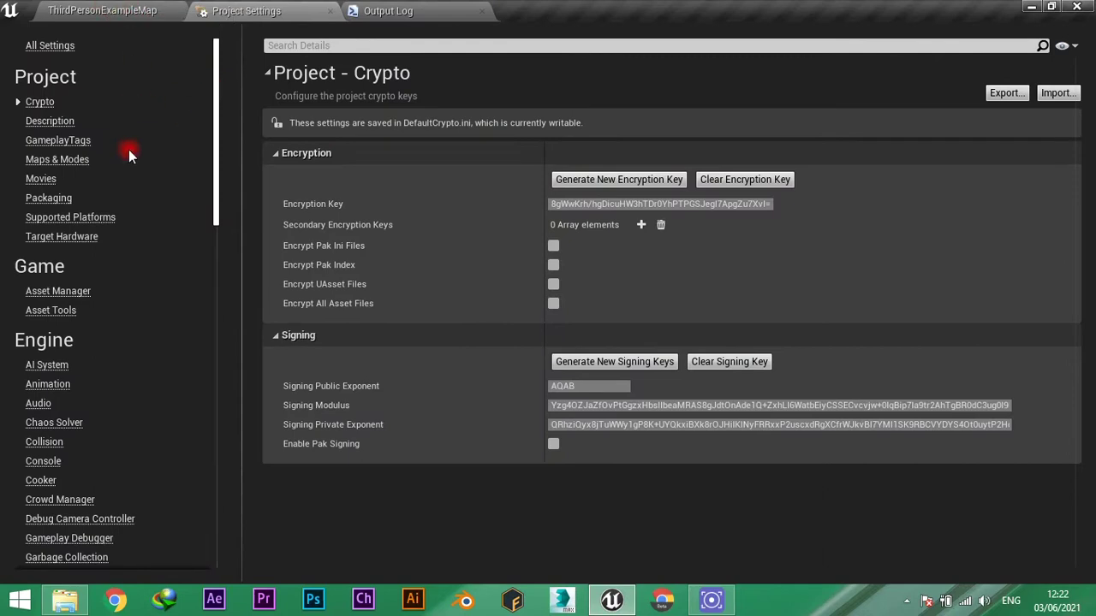
Step: Reopen Project Settings from the Edit menu and move from Maps & Modes to the Packaging page
left_click(171, 10)
left_click(47, 29)
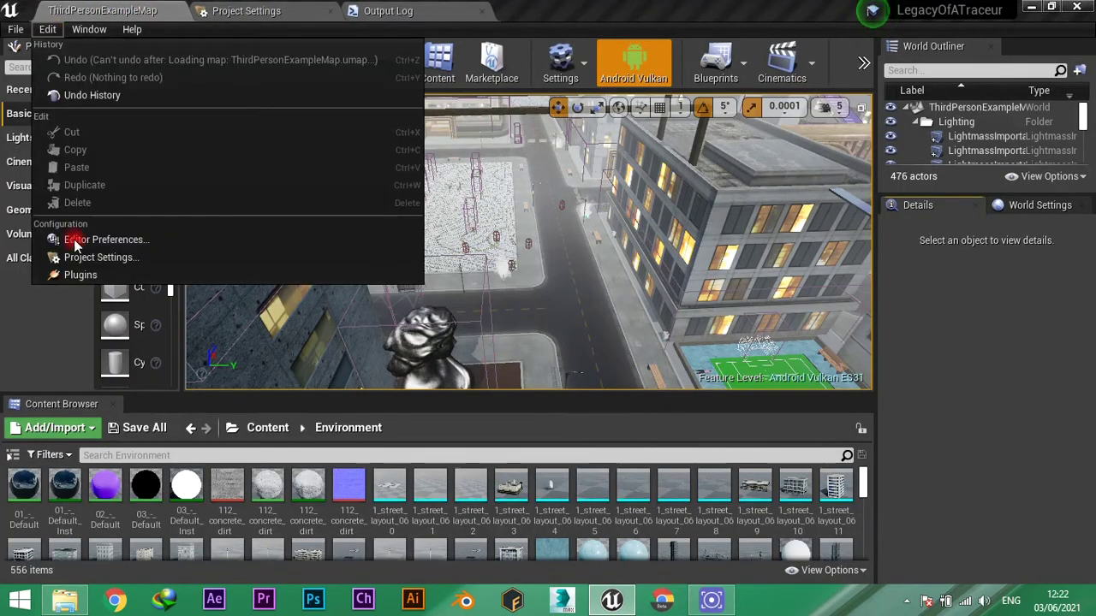
left_click(84, 256)
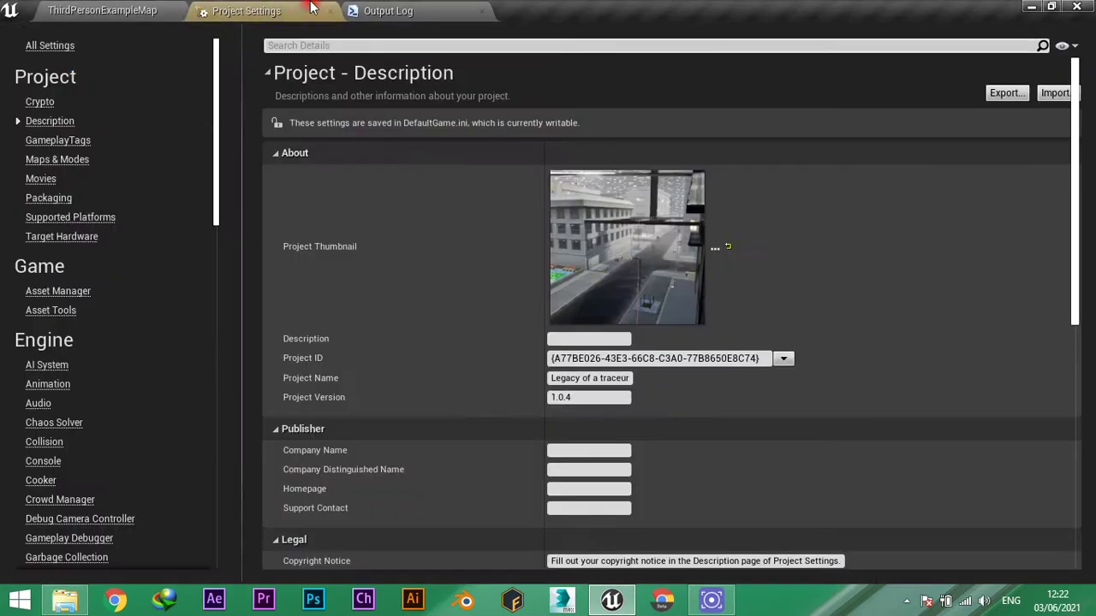
left_click(60, 160)
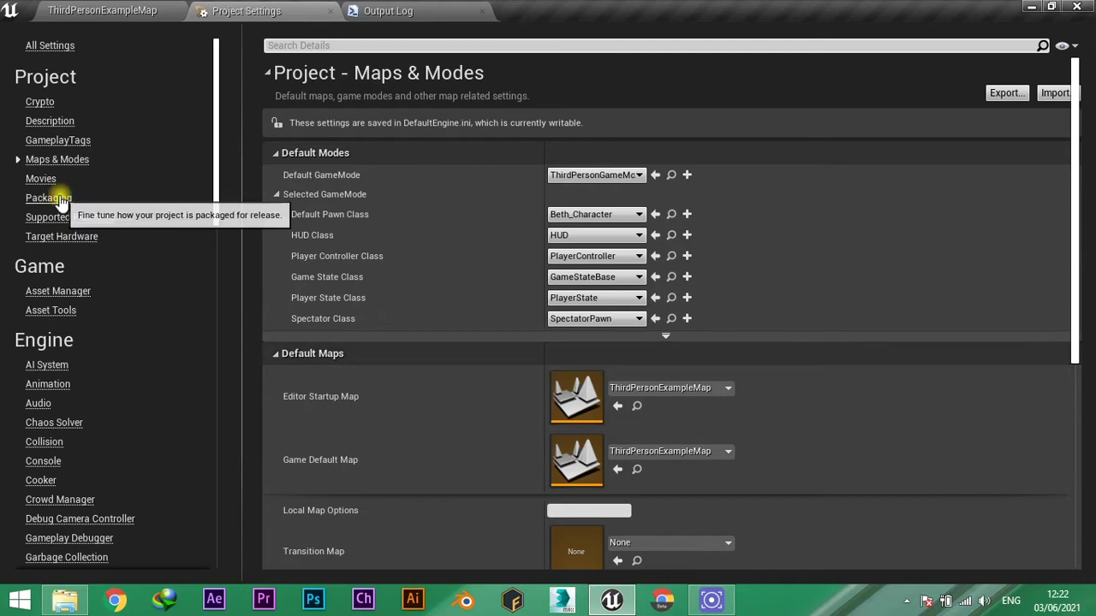
left_click(62, 199)
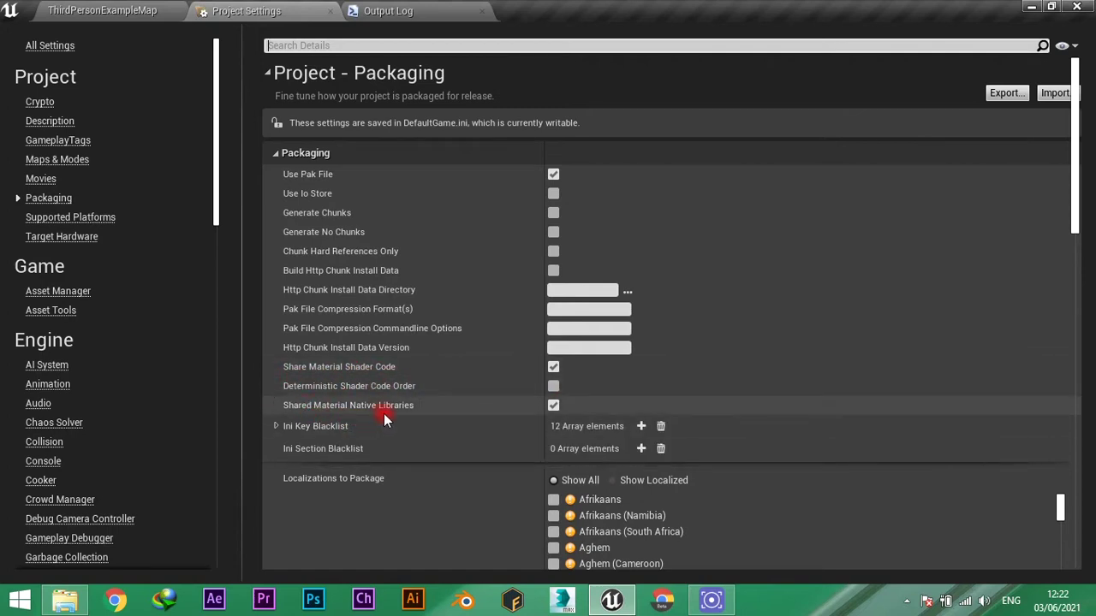
scroll(1052, 382, "down", 3)
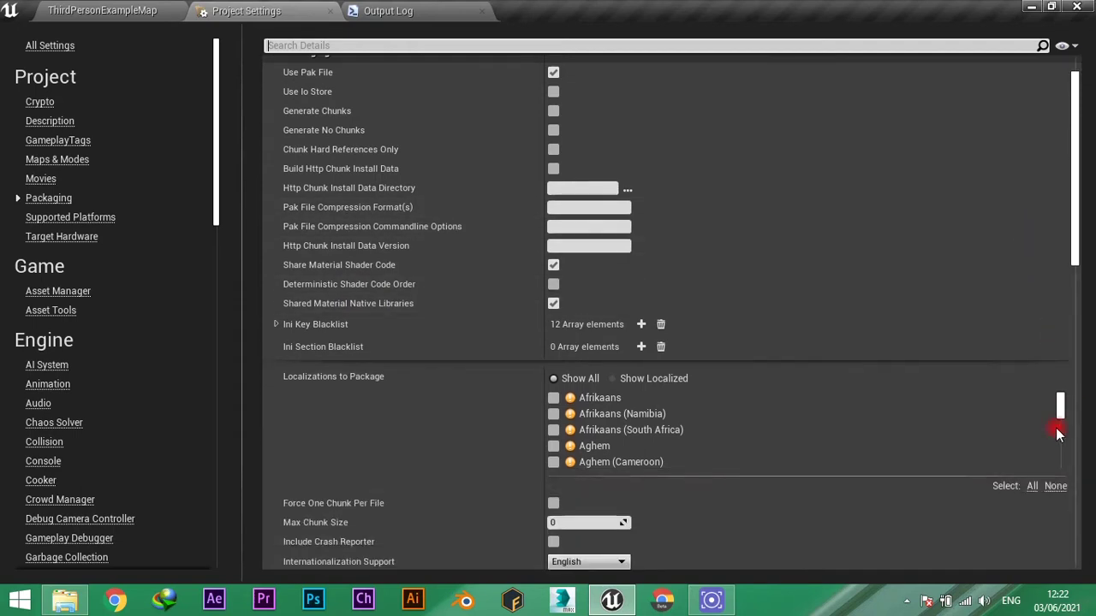
scroll(660, 411, "down", 4)
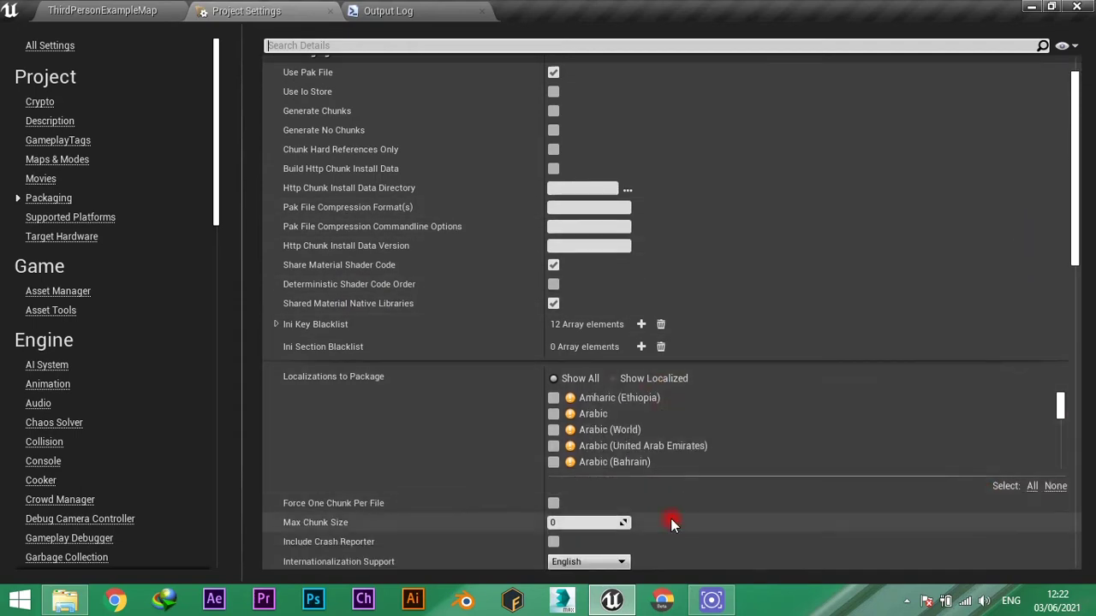
scroll(673, 518, "down", 4)
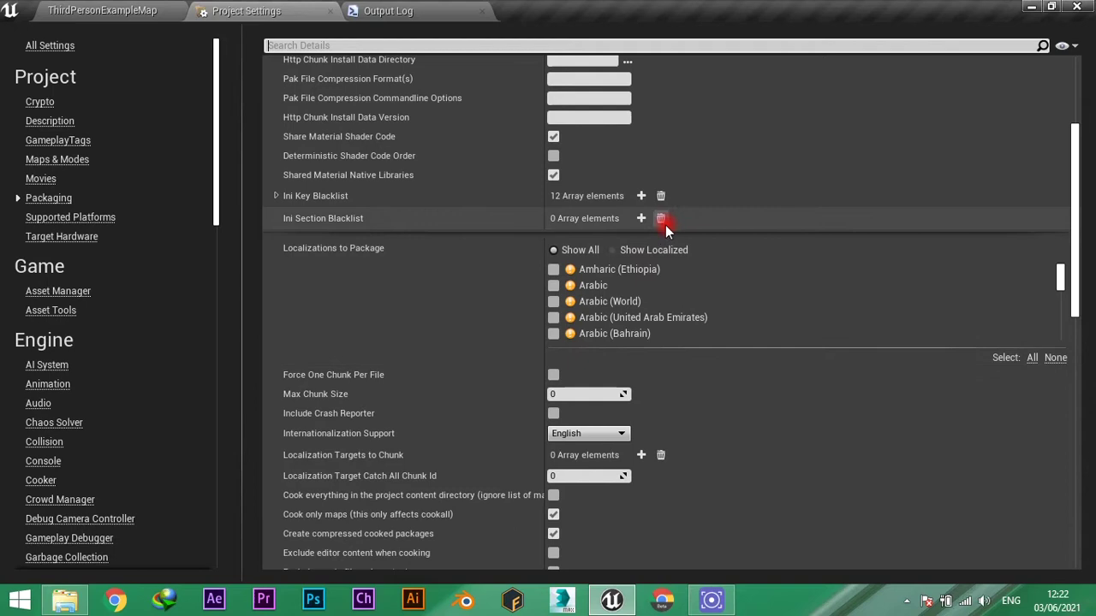
scroll(477, 366, "down", 10)
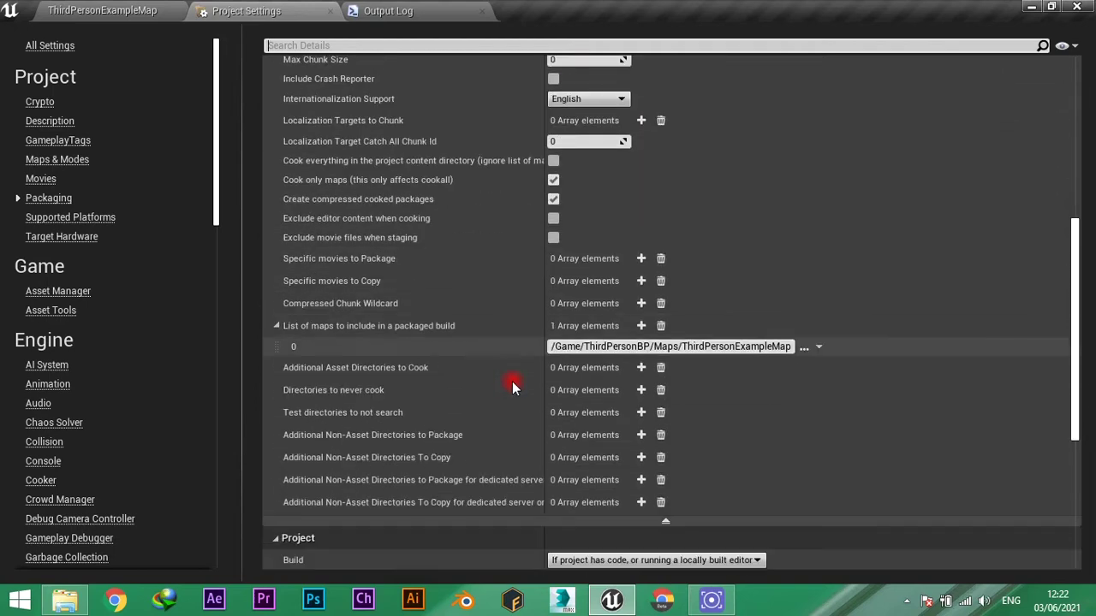
left_click(665, 470)
scroll(753, 298, "up", 3)
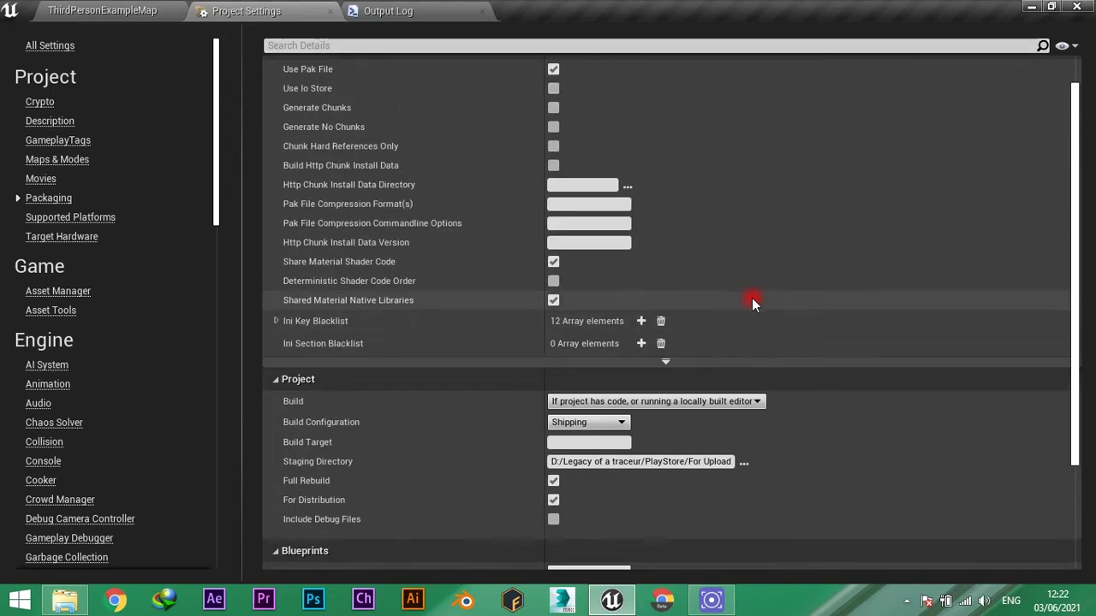
scroll(694, 377, "up", 1)
left_click(665, 412)
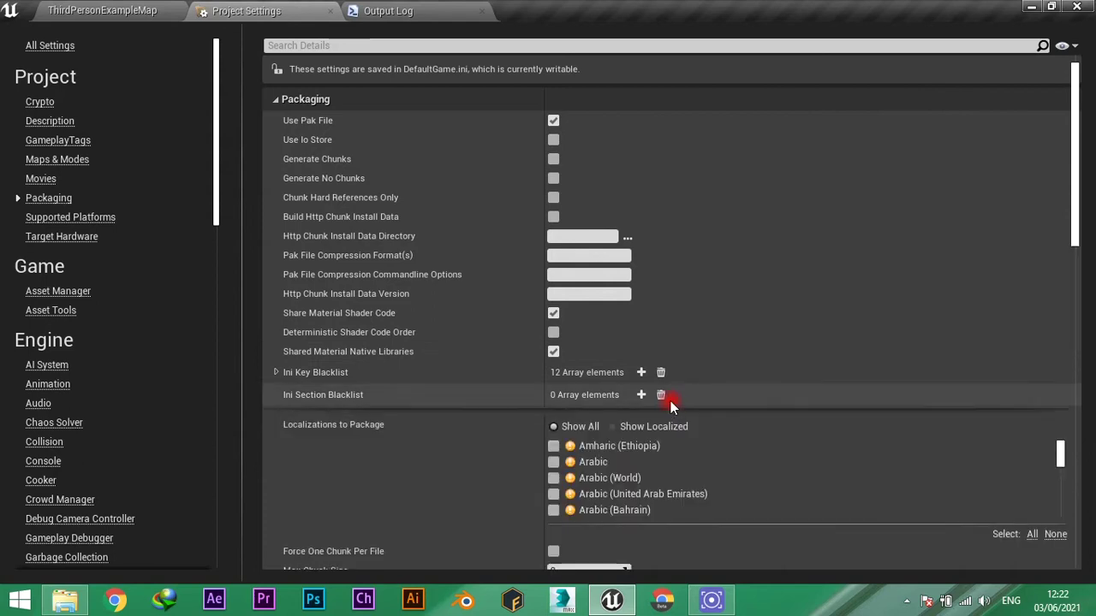
scroll(746, 537, "down", 6)
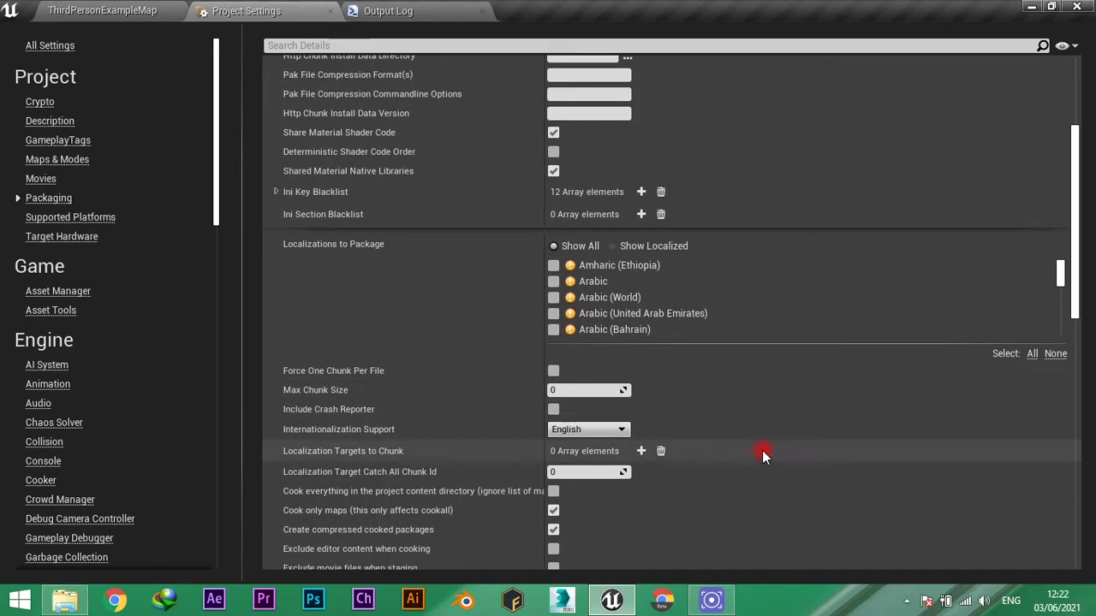
scroll(691, 423, "down", 3)
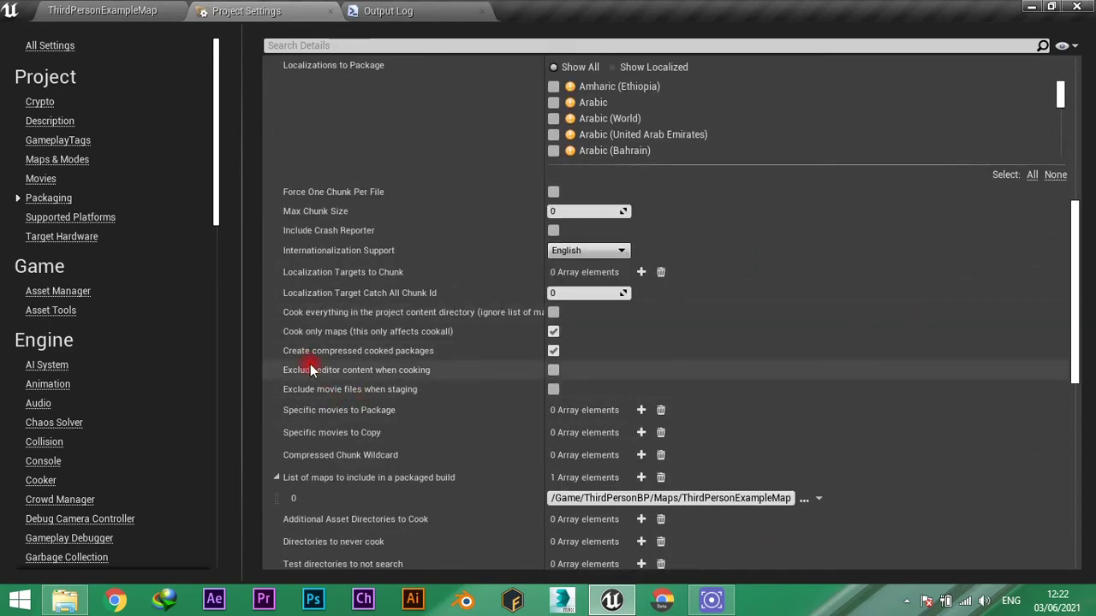
Step: Tick Exclude editor content when cooking and Exclude movie files when staging
left_click(554, 352)
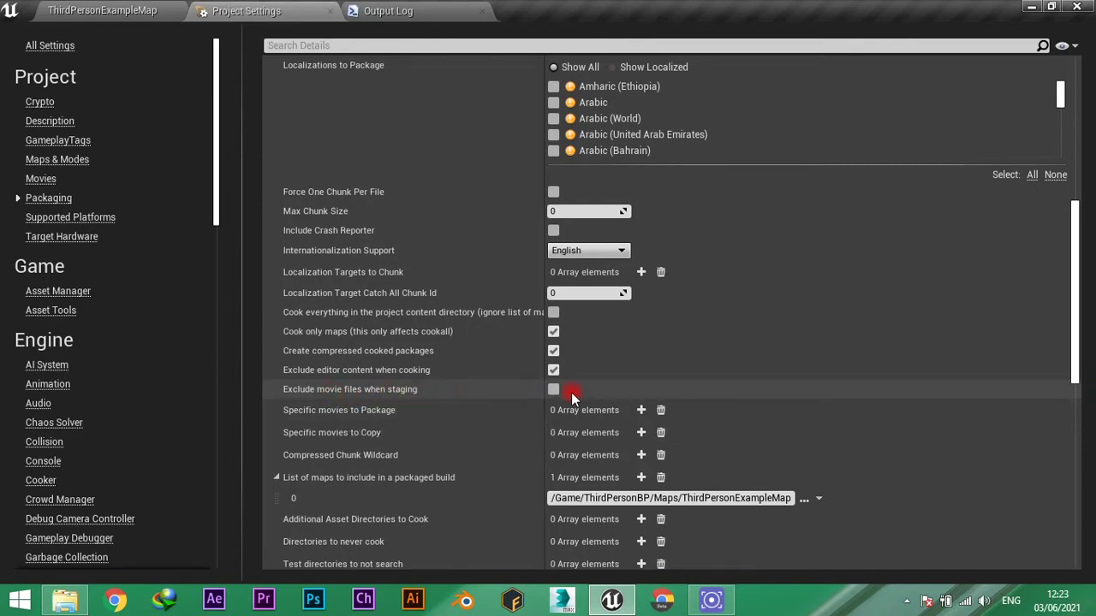
left_click(553, 390)
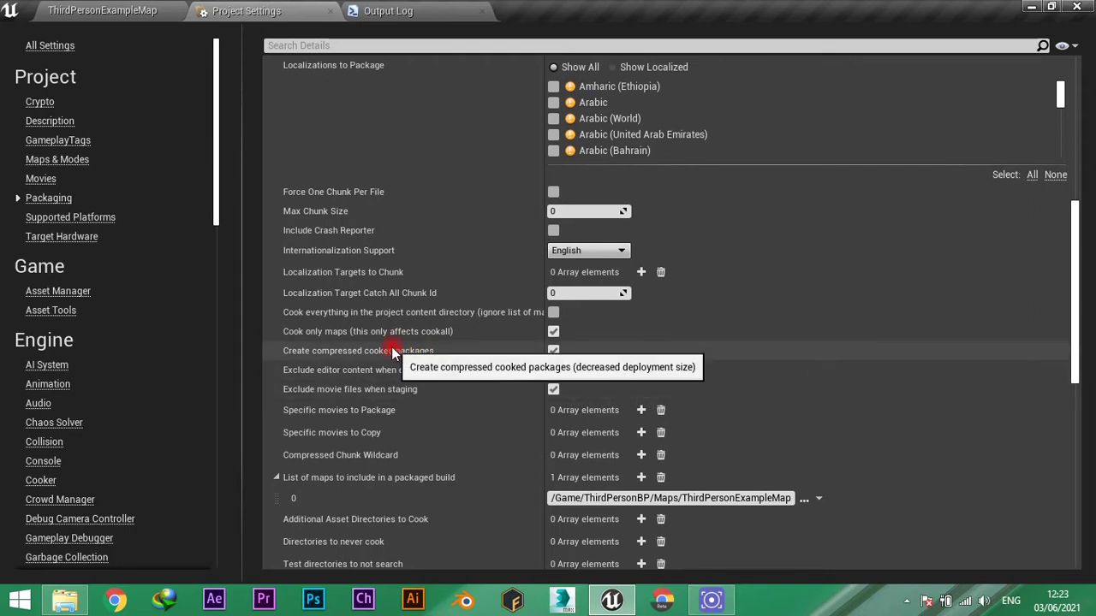
Step: Leave Build Configuration on Shipping and return to the ThirdPersonExampleMap level editor
scroll(503, 394, "down", 10)
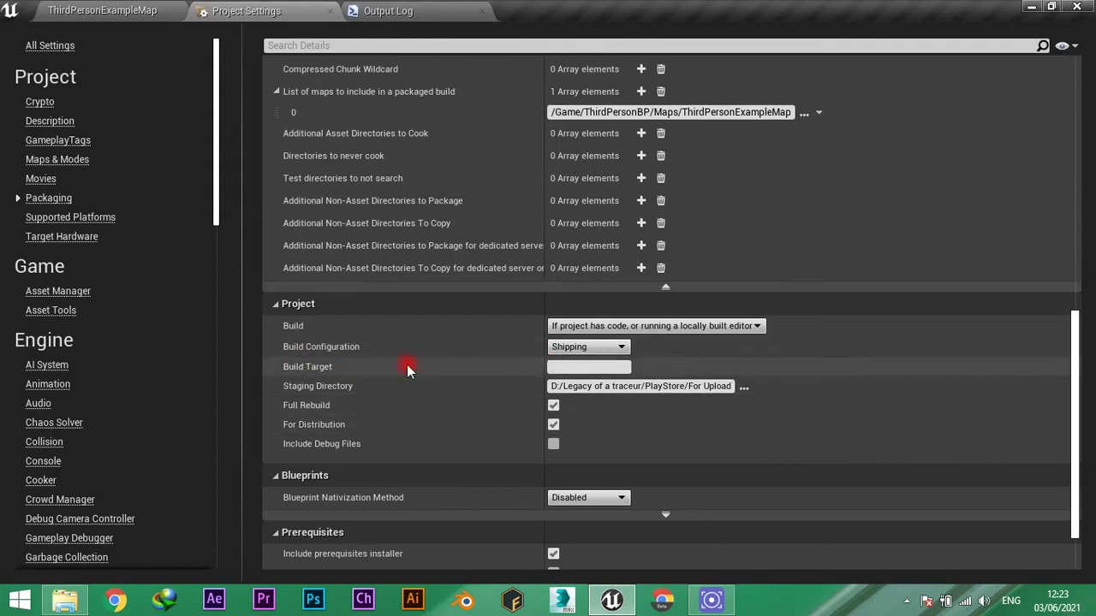
left_click(591, 347)
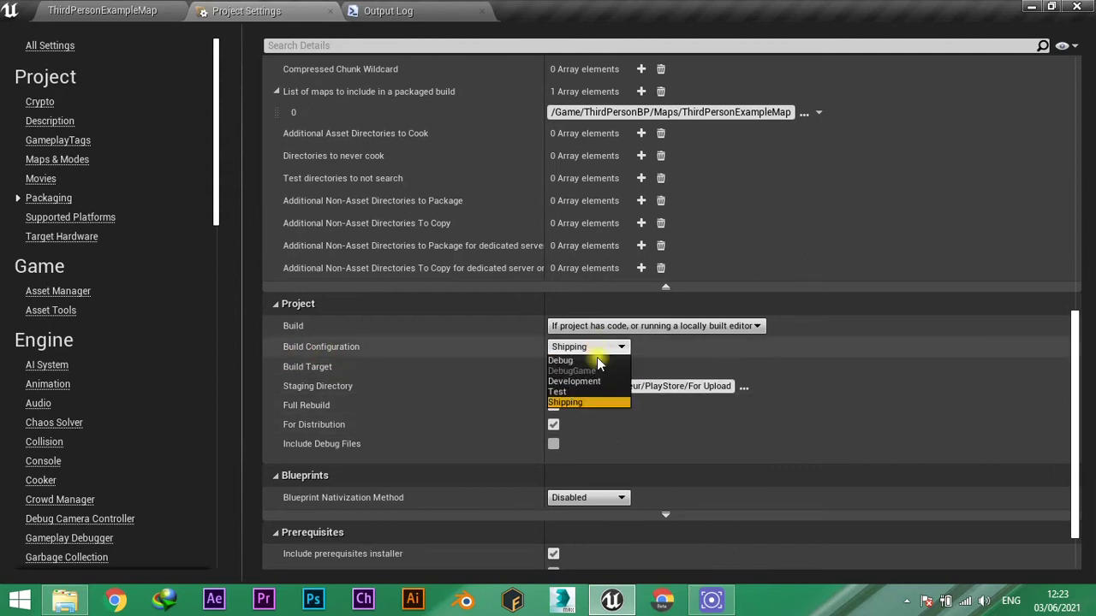
left_click(574, 402)
left_click(548, 406)
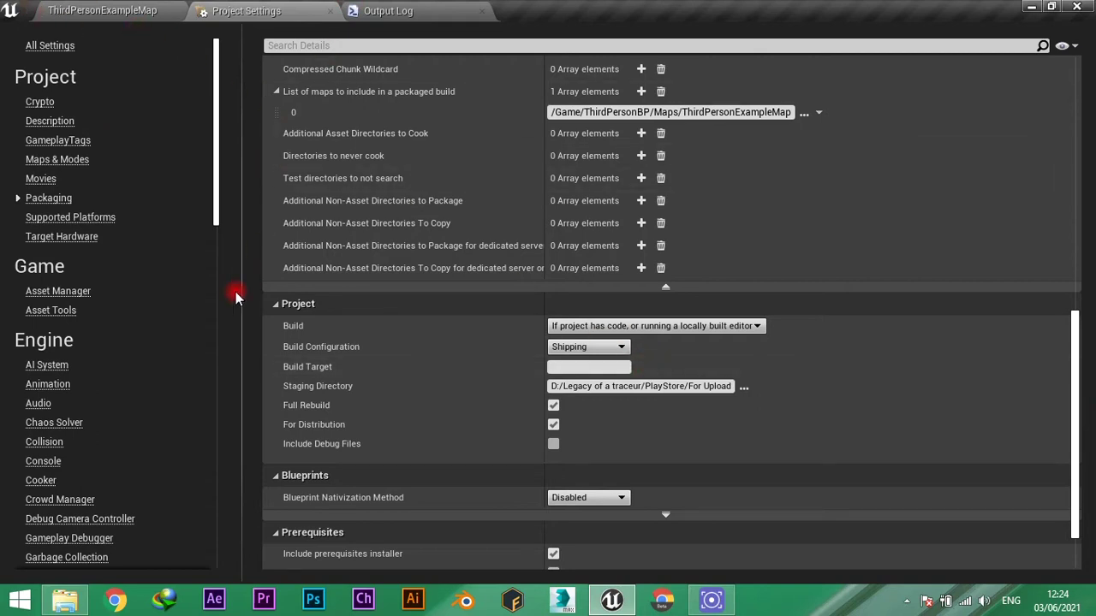
left_click(111, 13)
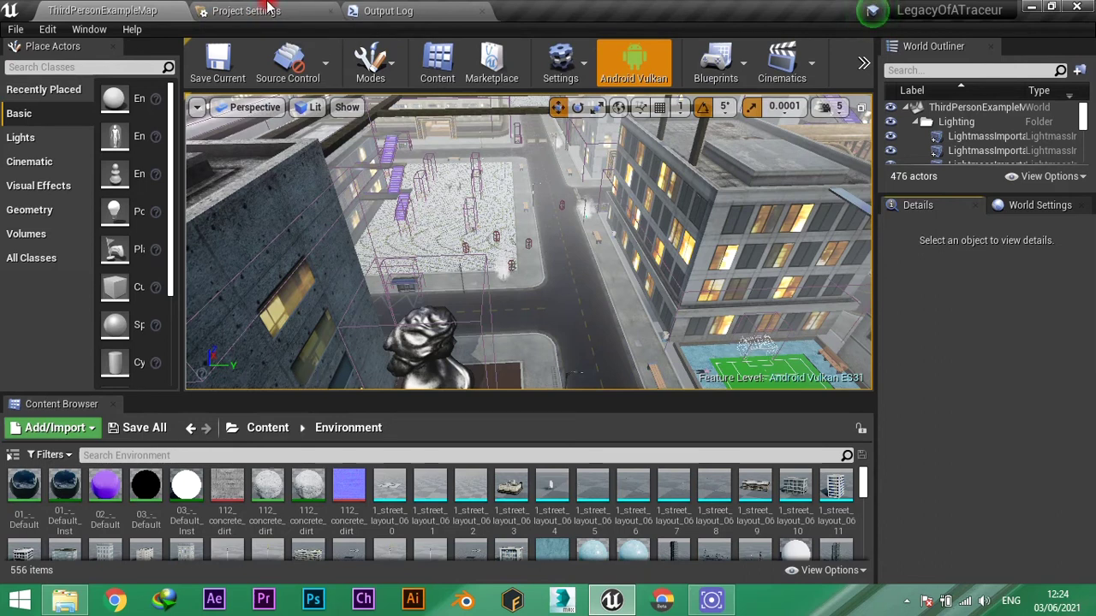
Step: Move between the Project Settings tab, the Plugins list and the ThirdPersonExampleMap level editor
left_click(244, 11)
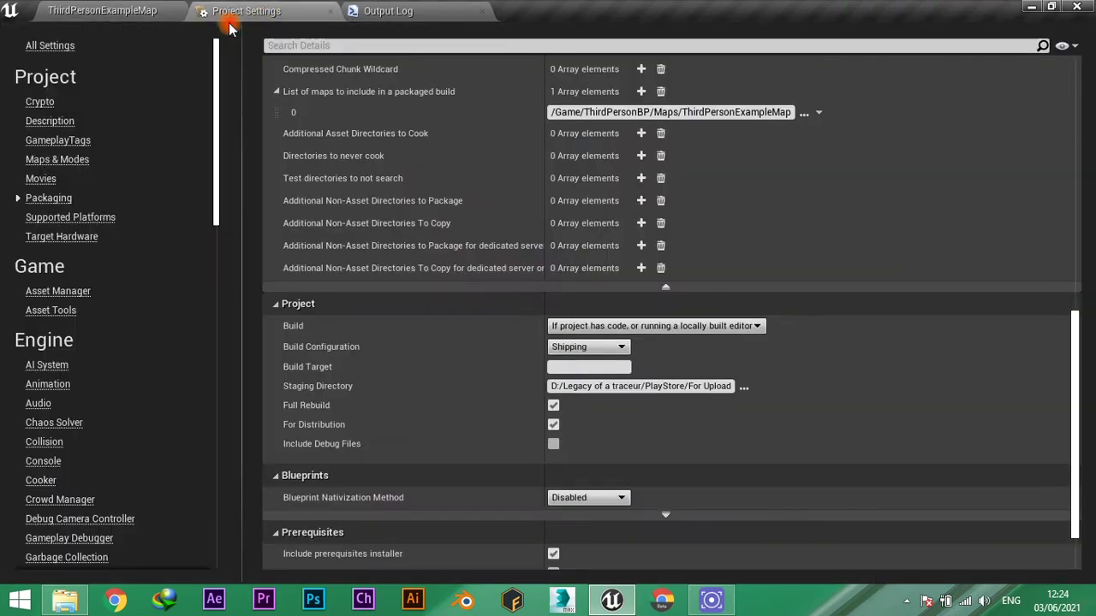
left_click(151, 9)
left_click(47, 29)
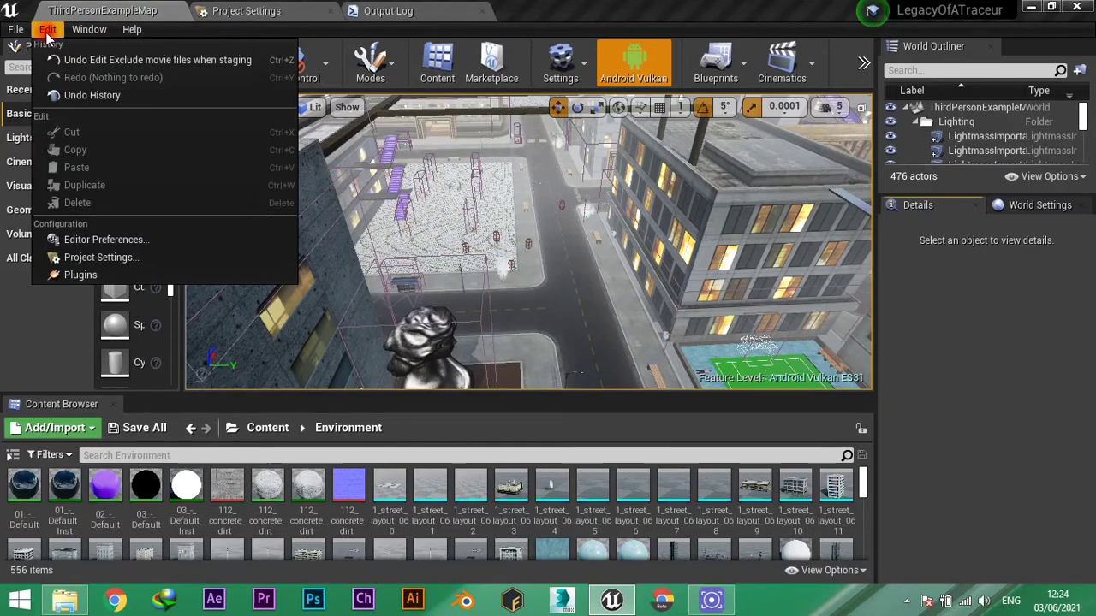
left_click(81, 274)
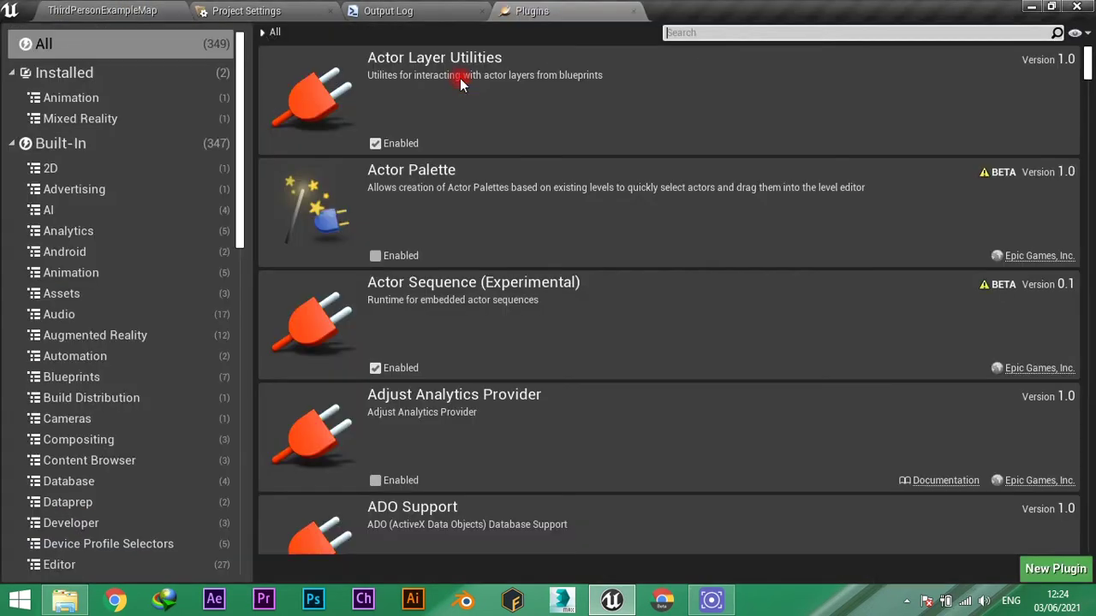
left_click(47, 9)
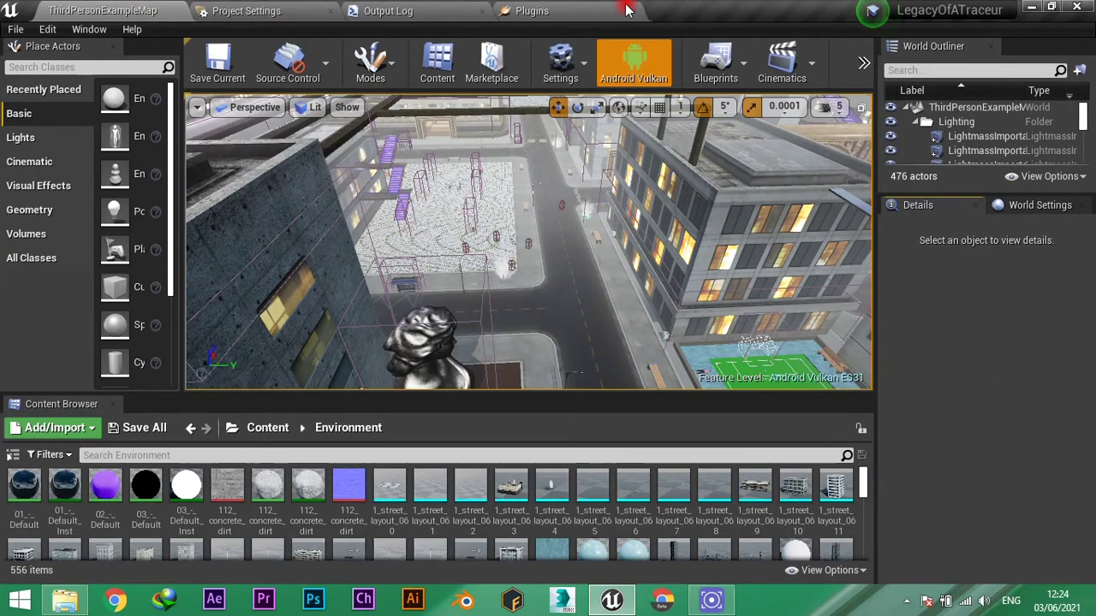
left_click(566, 12)
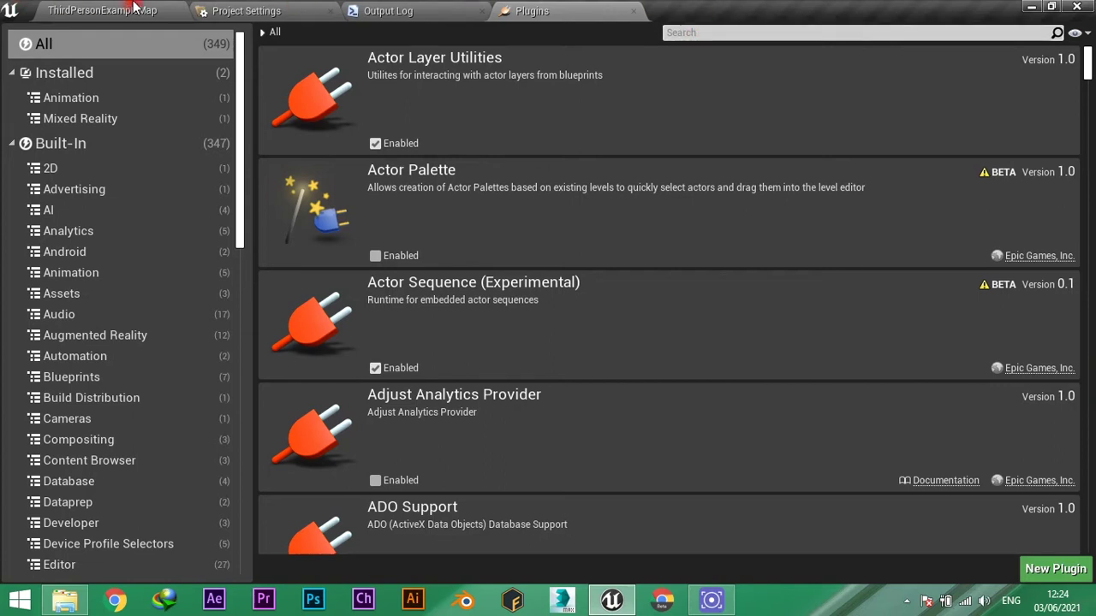
left_click(107, 9)
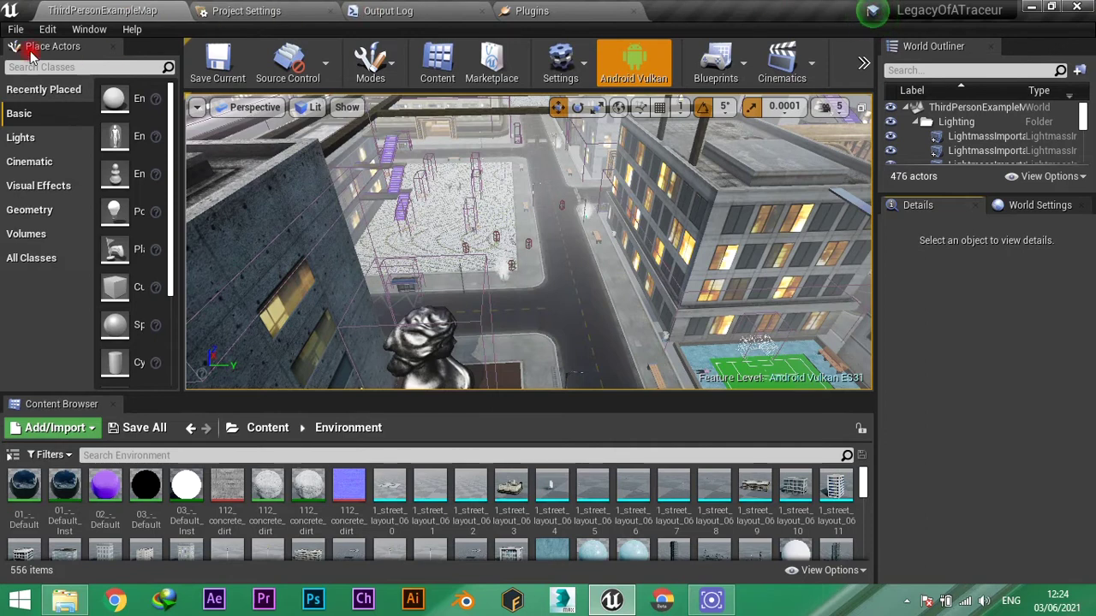
Step: Look at File > Package Project, dismiss it, and bring up the Android_ETC2 Explorer window
left_click(15, 29)
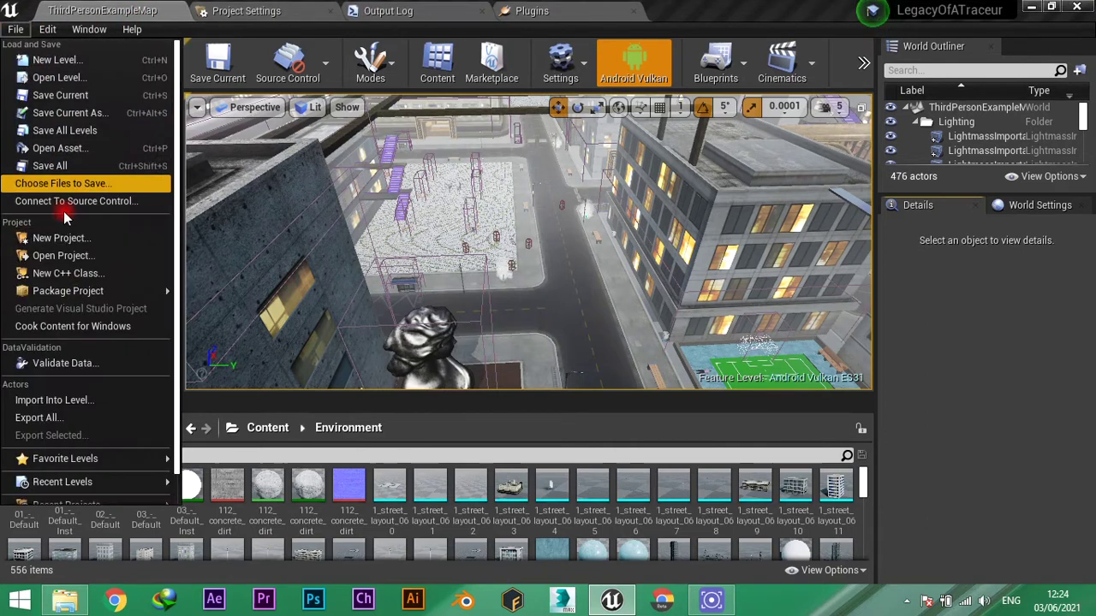
mouse_move(61, 294)
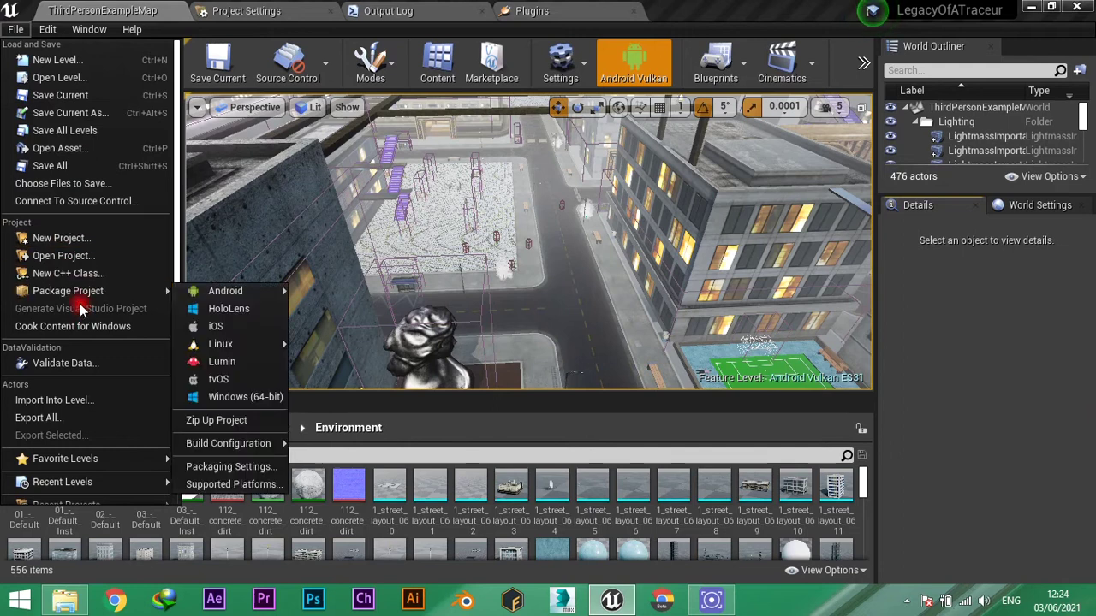
mouse_move(220, 343)
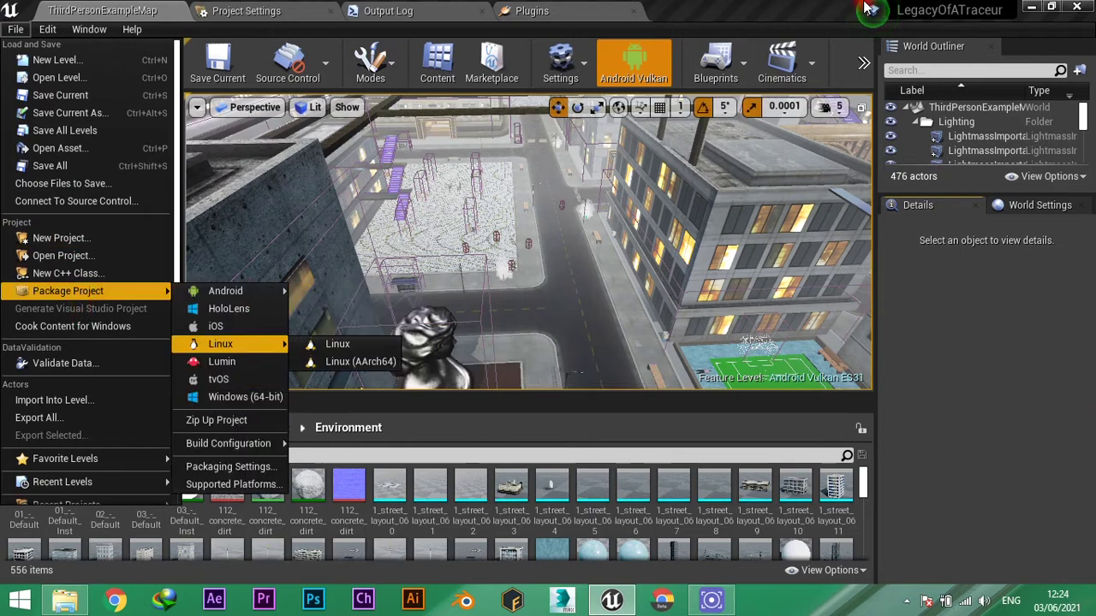
left_click(867, 7)
left_click(64, 601)
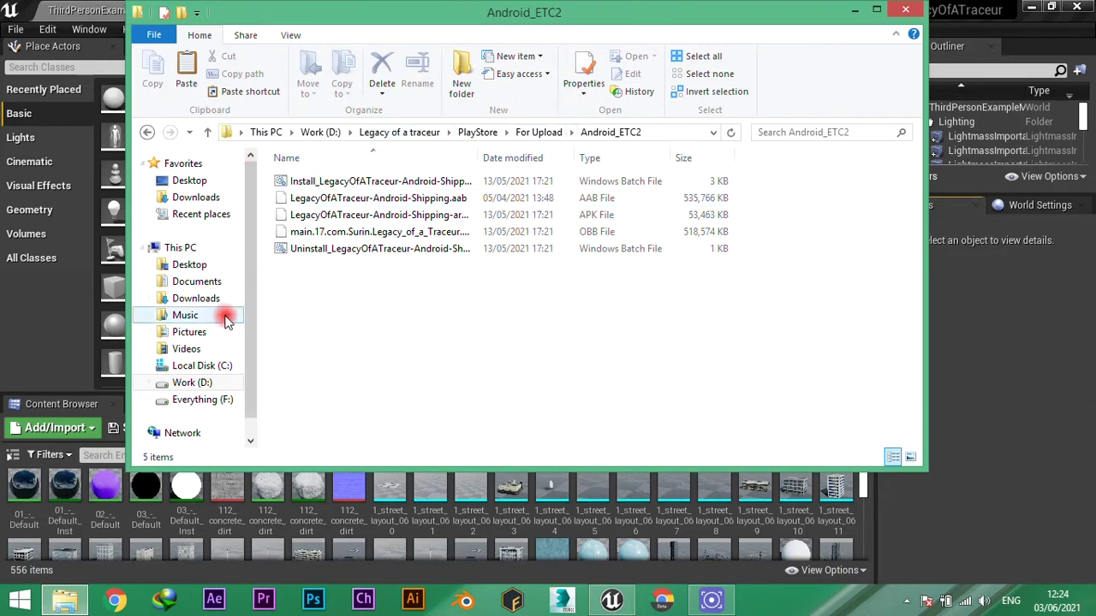
Step: Navigate from Work (D:) through UE4 > LegacyOfATraceur 4.26 > Saved > Cooked > Android_ETC2
left_click(333, 137)
double_click(726, 295)
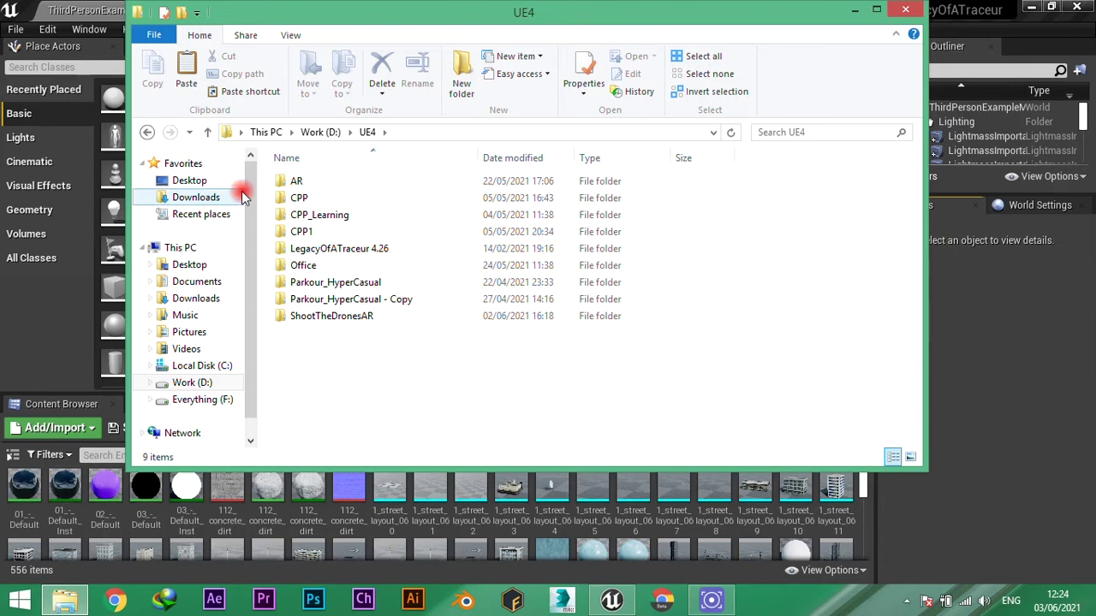
double_click(362, 248)
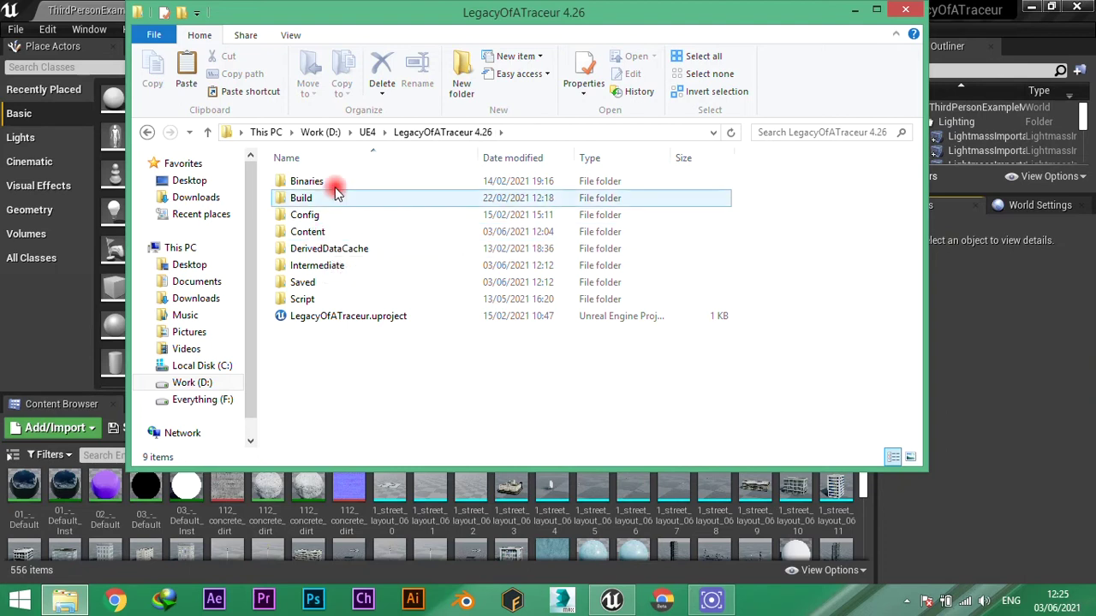
double_click(300, 285)
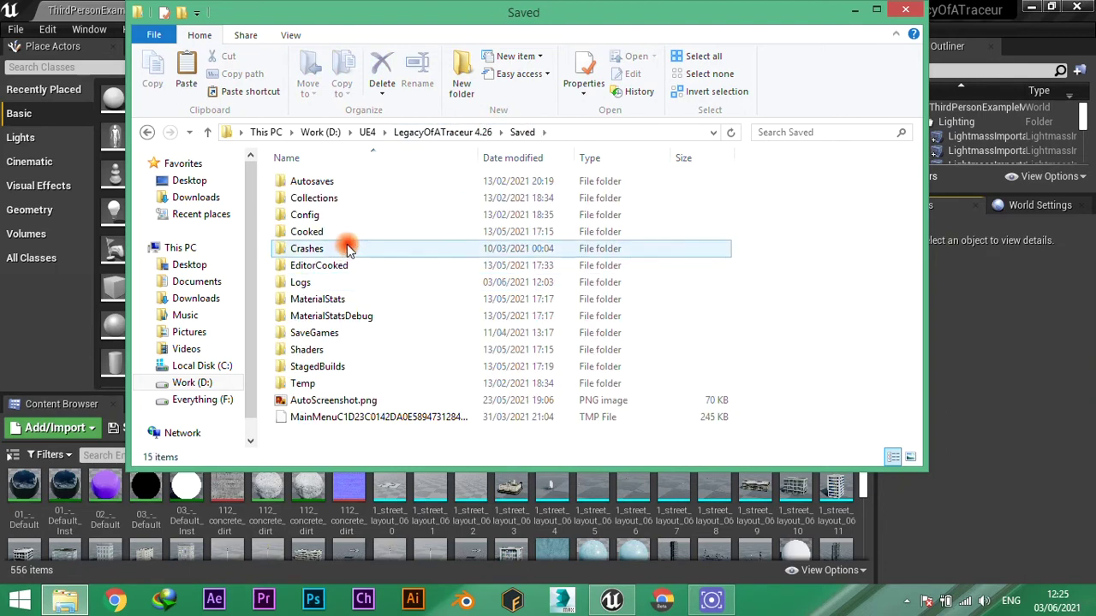
double_click(319, 231)
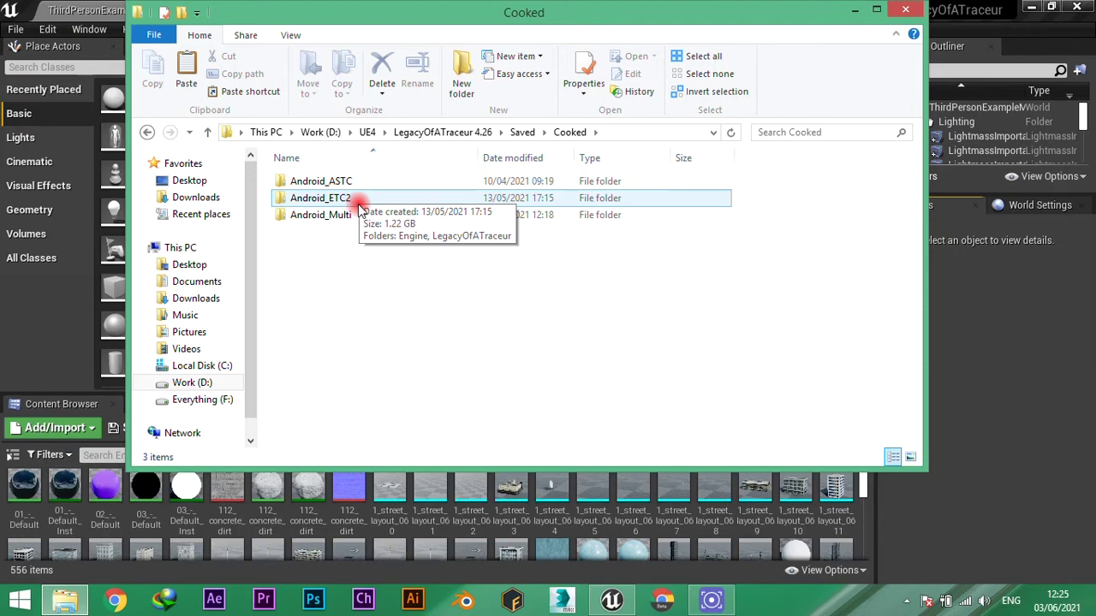
double_click(326, 199)
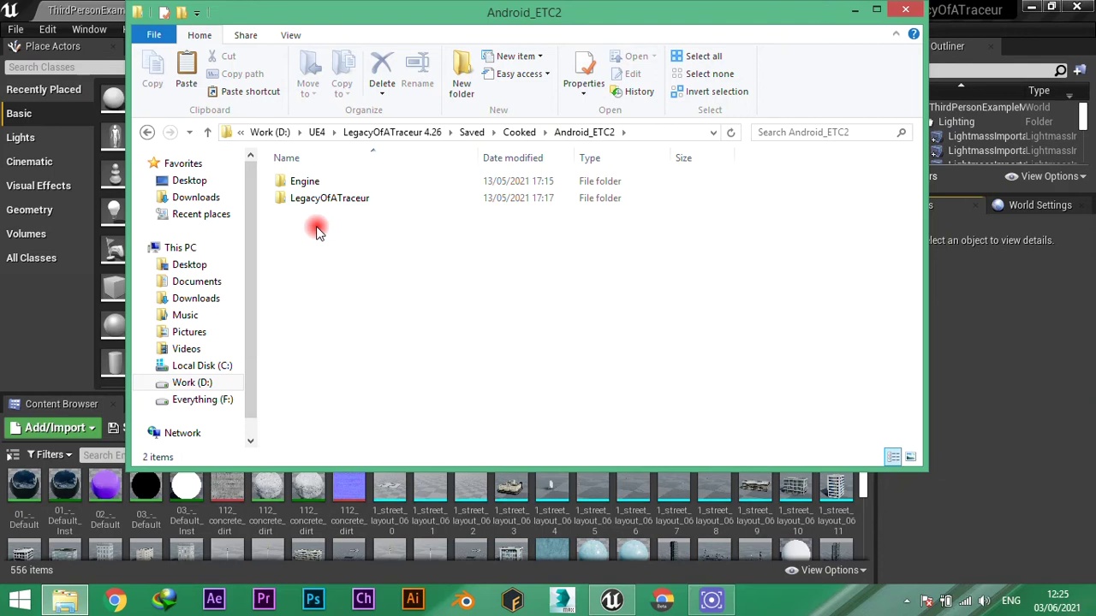
Step: Re-enter Android_ETC2 and drill into Engine > Plugins > 2D, moving the Explorer window lower
left_click(519, 132)
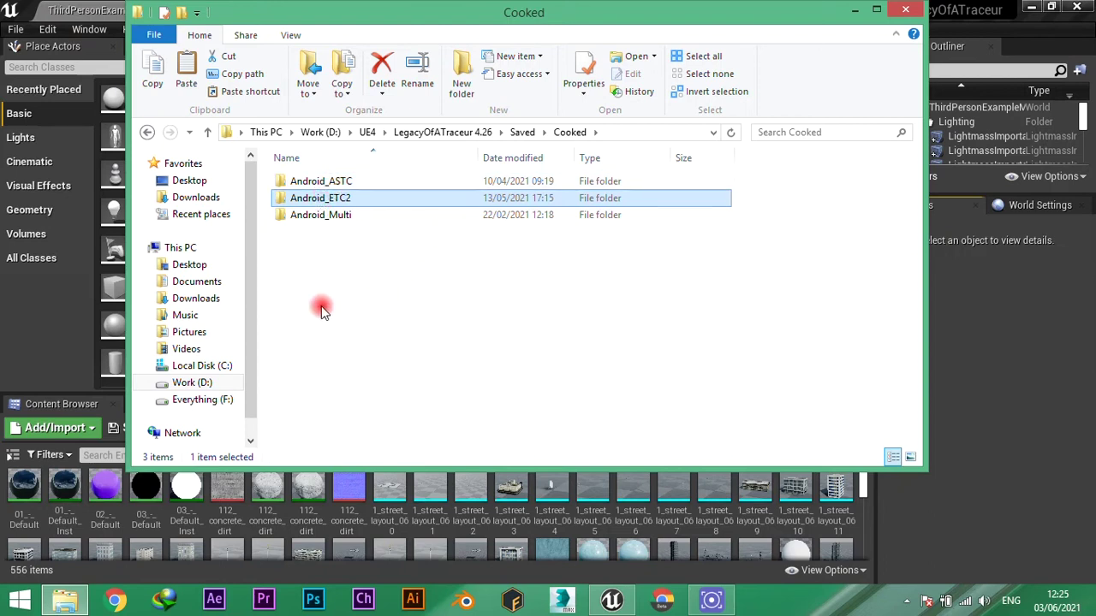
double_click(318, 197)
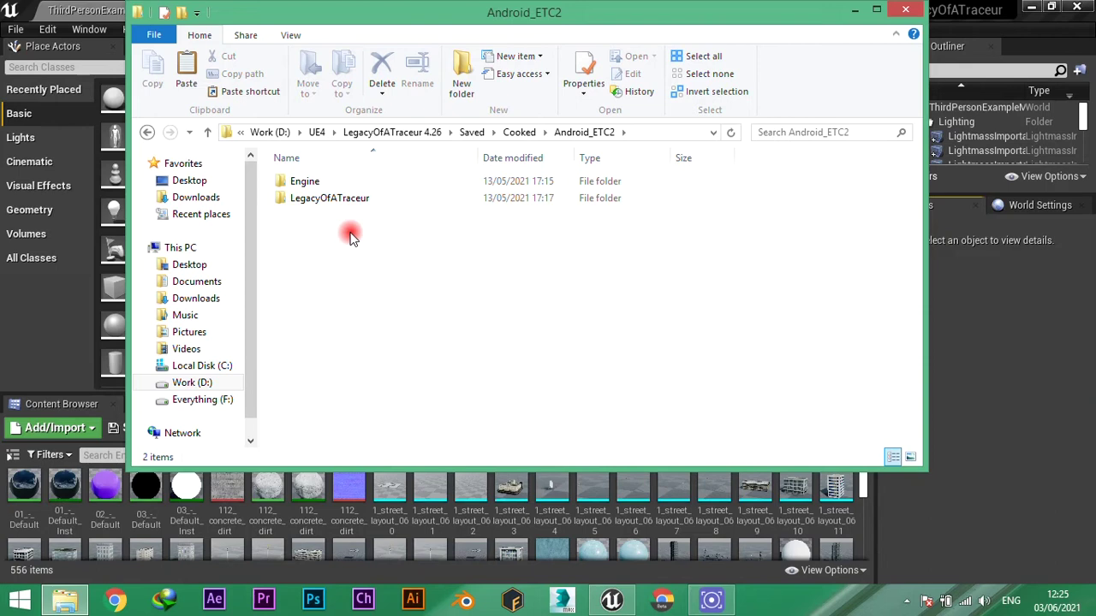
left_click(313, 188)
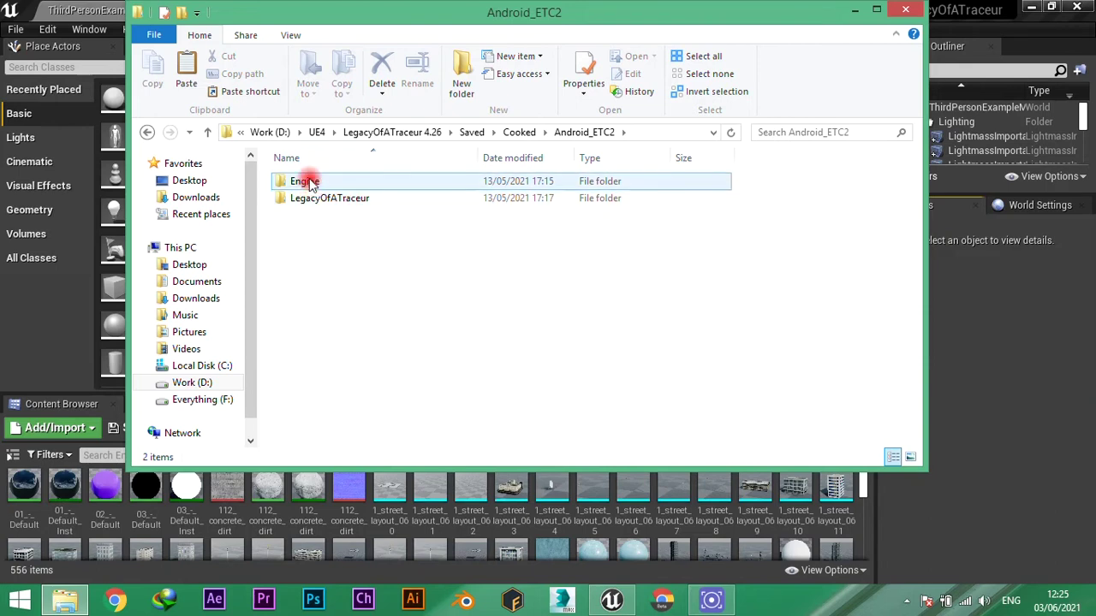
left_click_drag(524, 7, 518, 89)
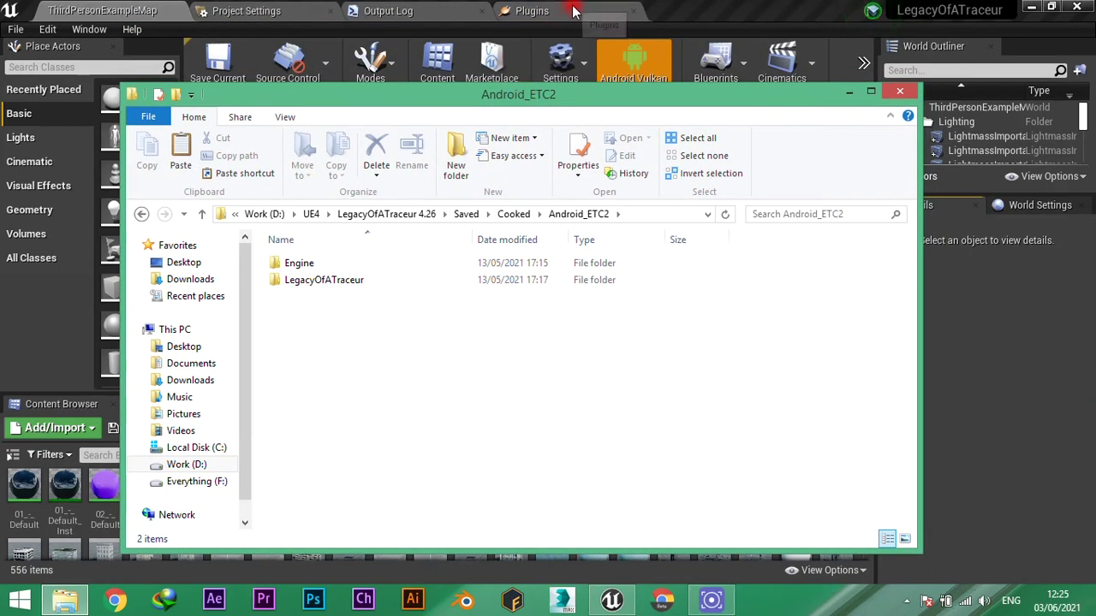
double_click(298, 263)
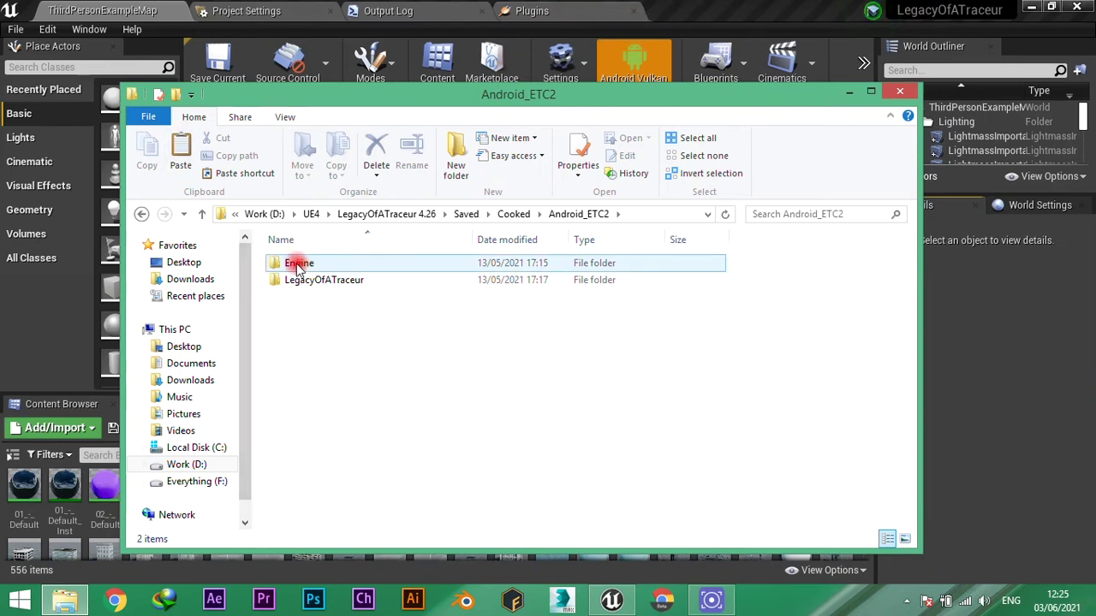
double_click(295, 281)
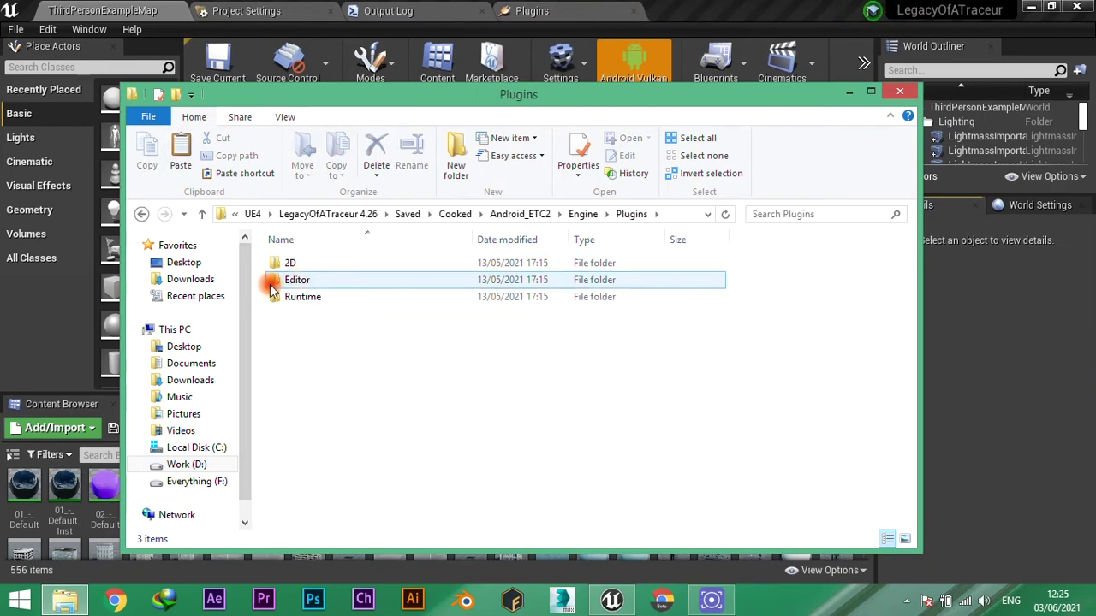
double_click(287, 263)
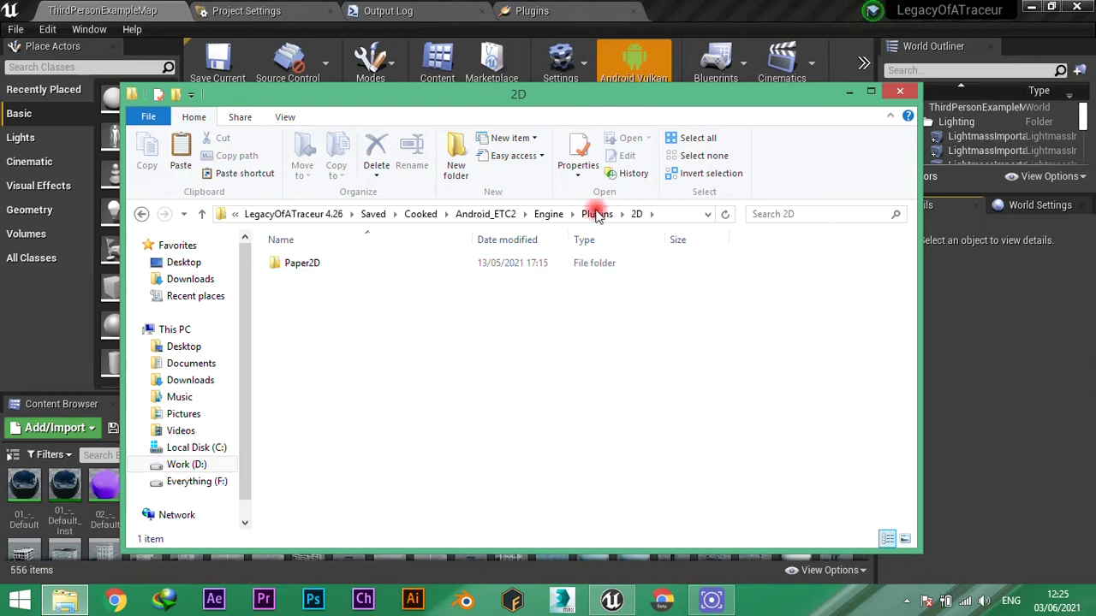
Step: Open Paper2D, step back up to Plugins, then re-open 2D > Paper2D to its Content folder
left_click_drag(543, 93, 549, 72)
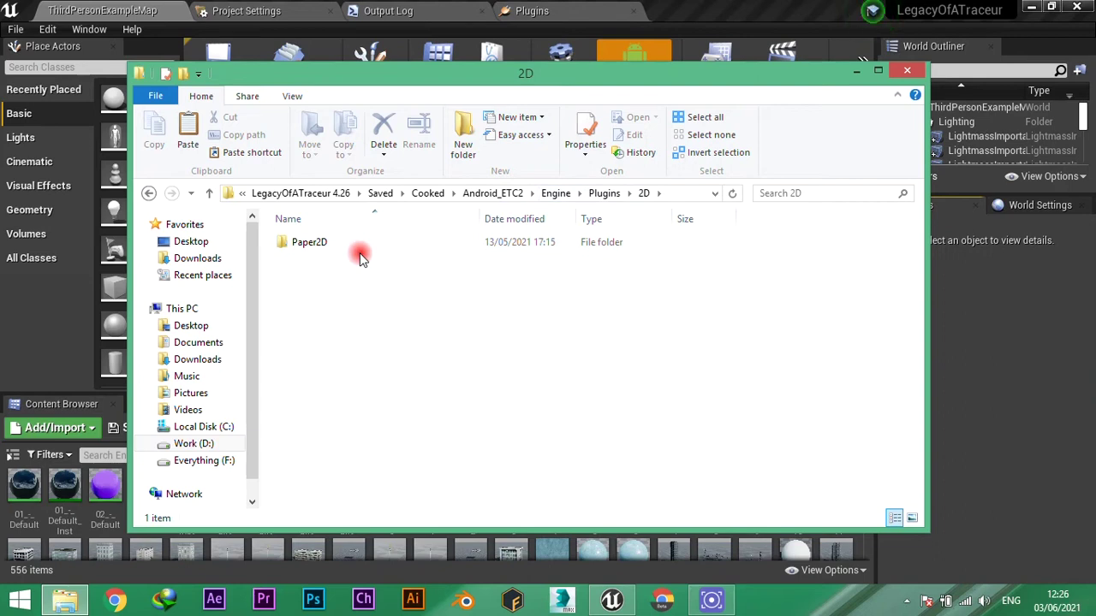
double_click(311, 243)
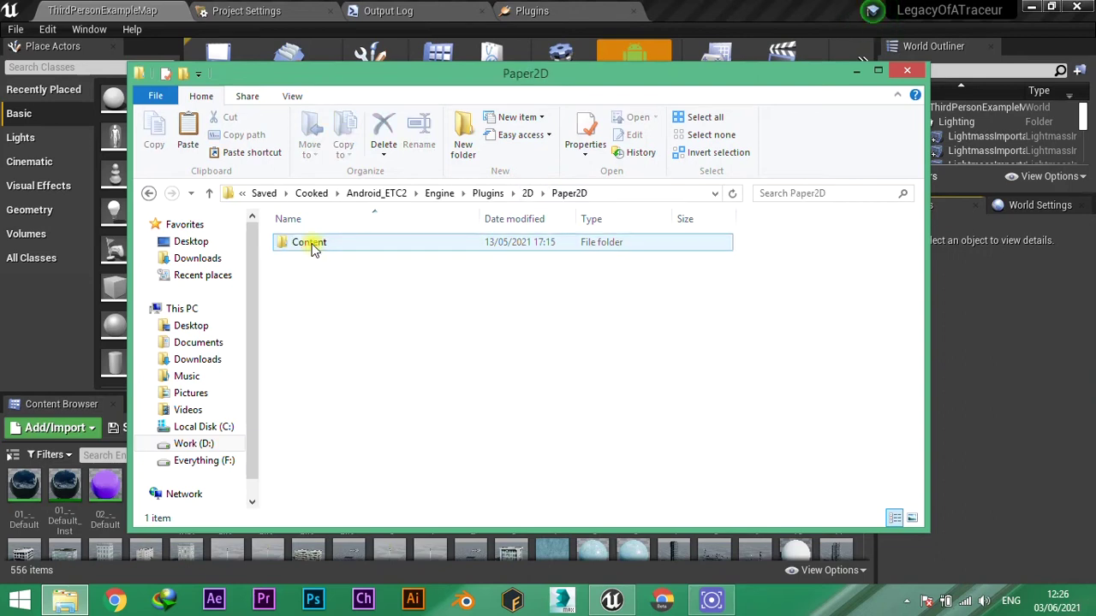
left_click(527, 195)
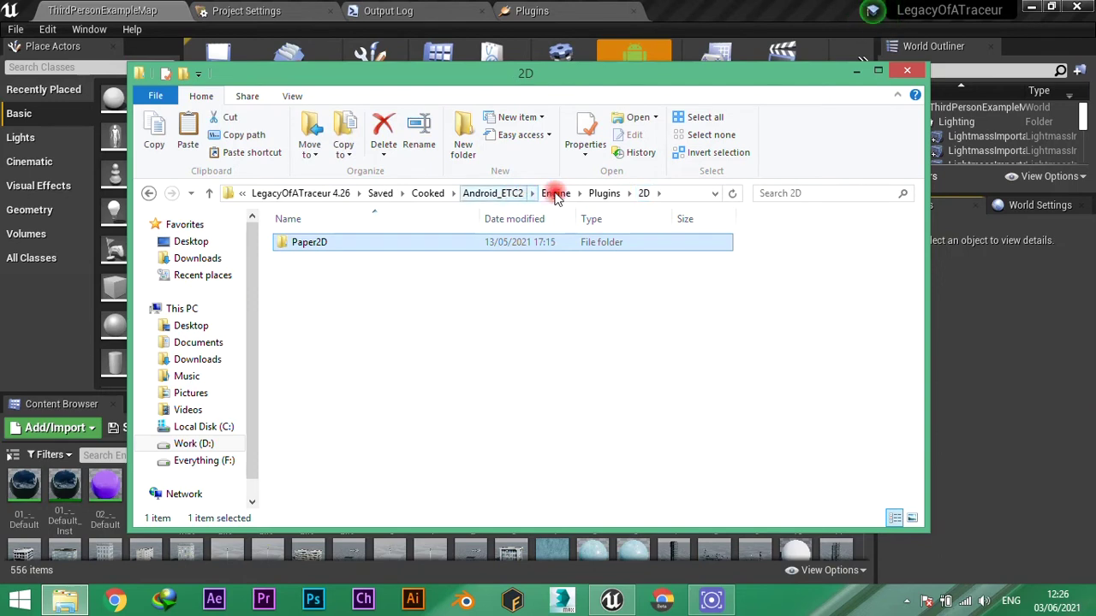
left_click(606, 194)
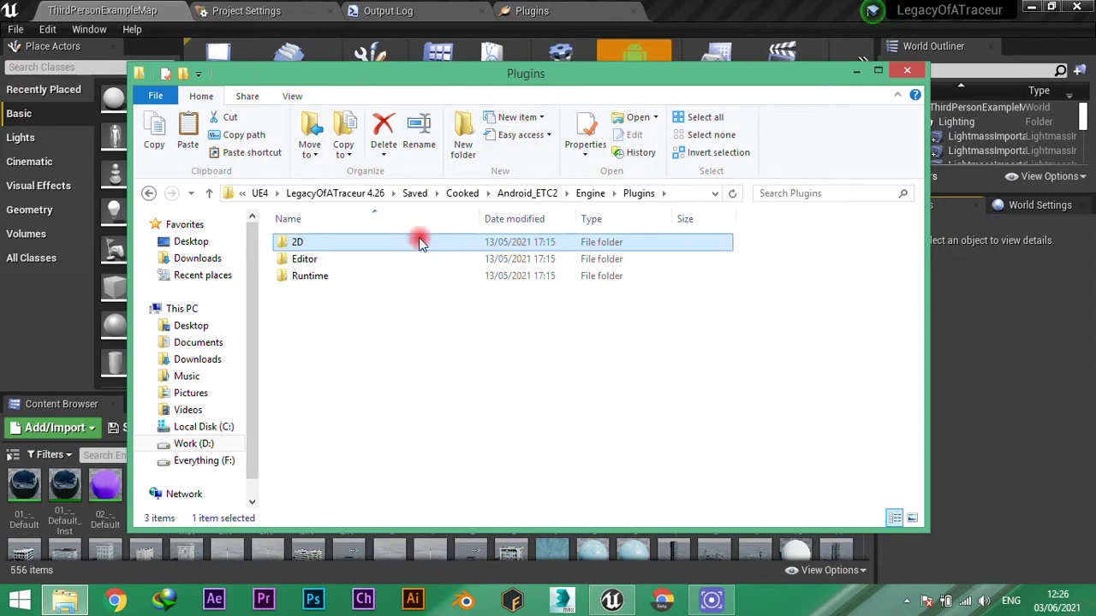
double_click(296, 244)
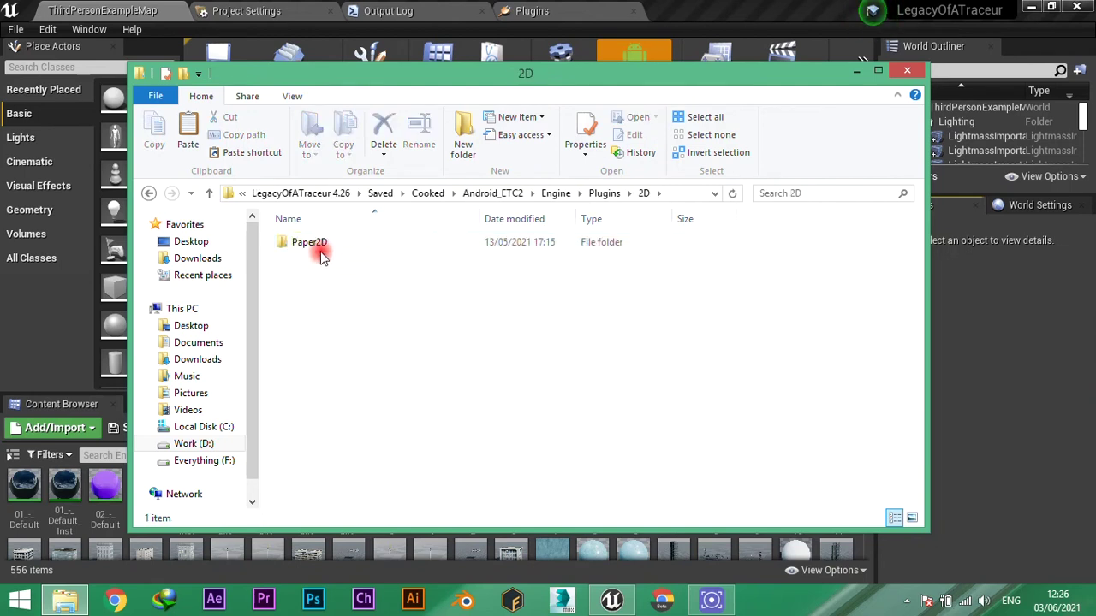
double_click(308, 246)
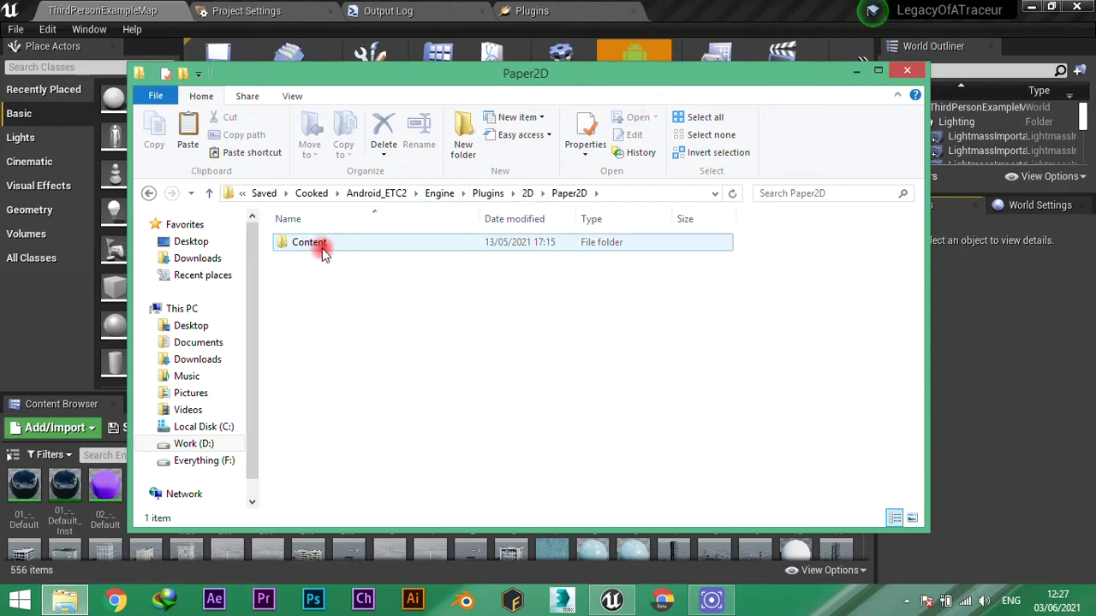
Step: Filter the Plugins tab to enabled plugins, search 'pap' and untick Paper2D's Enabled box
left_click(425, 6)
left_click(532, 10)
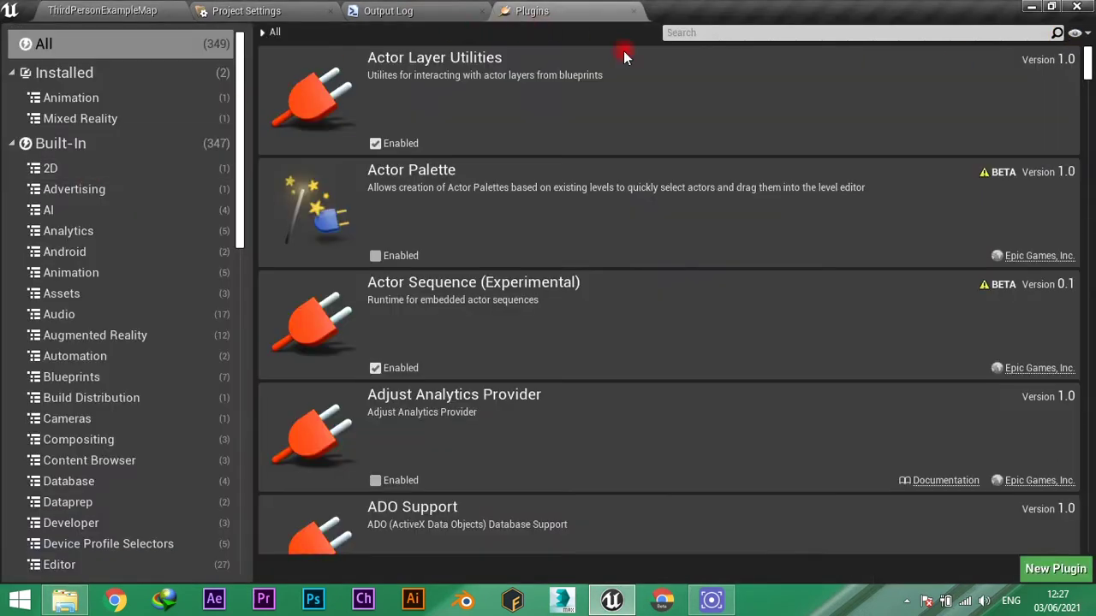
left_click(1075, 32)
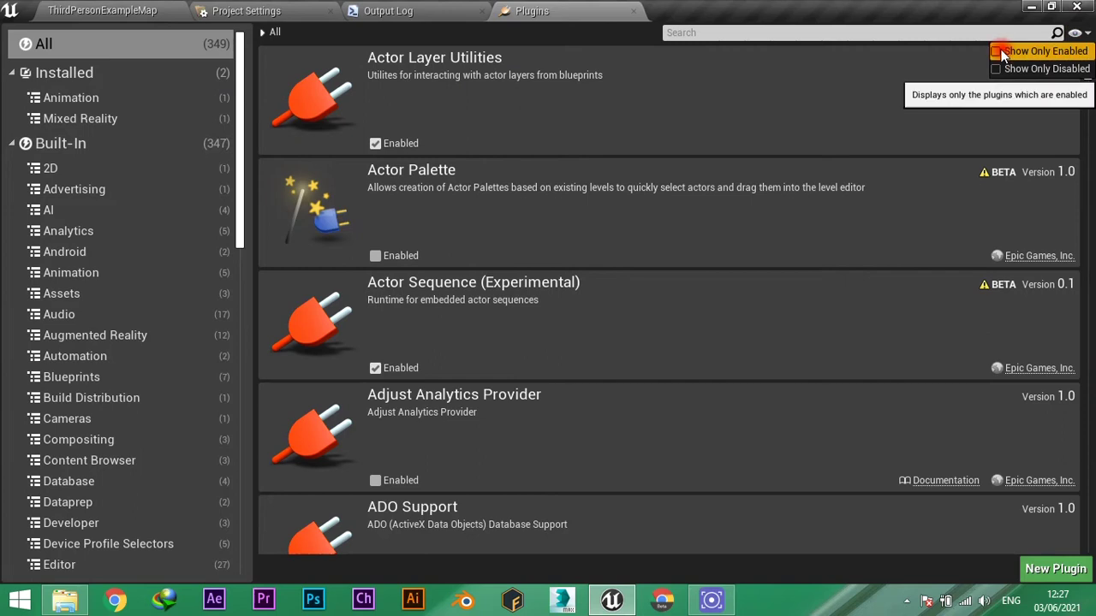
left_click(146, 10)
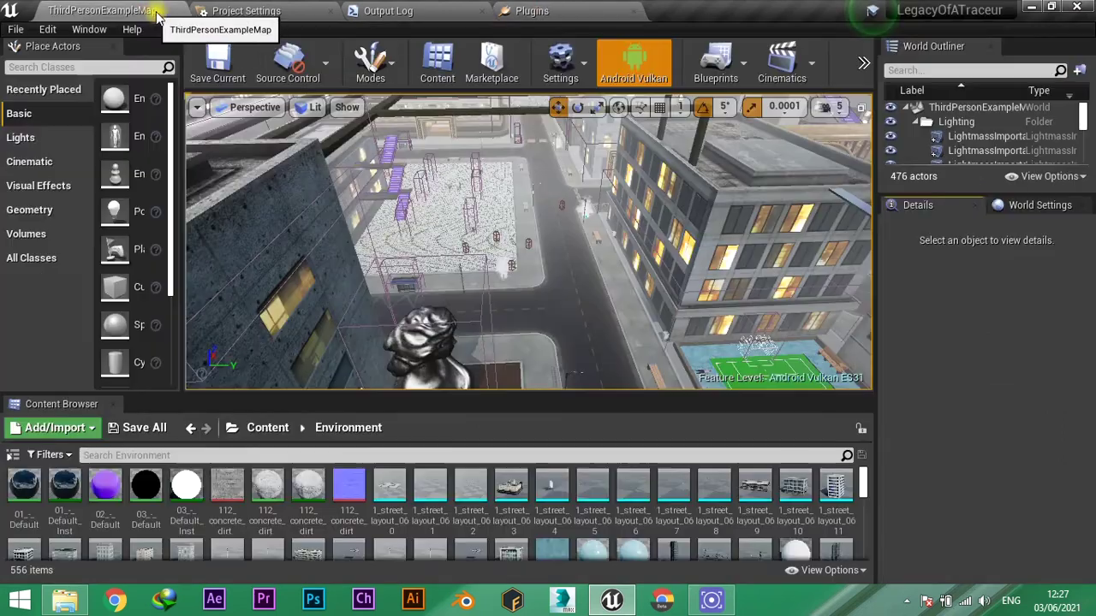
left_click(47, 30)
left_click(532, 10)
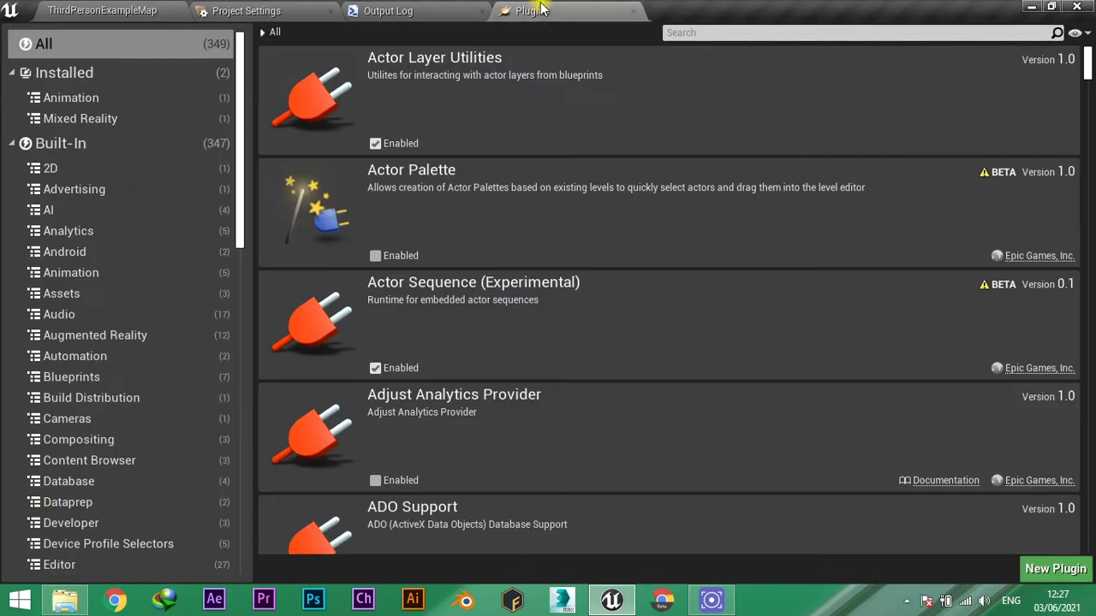
left_click(1075, 32)
left_click(1014, 53)
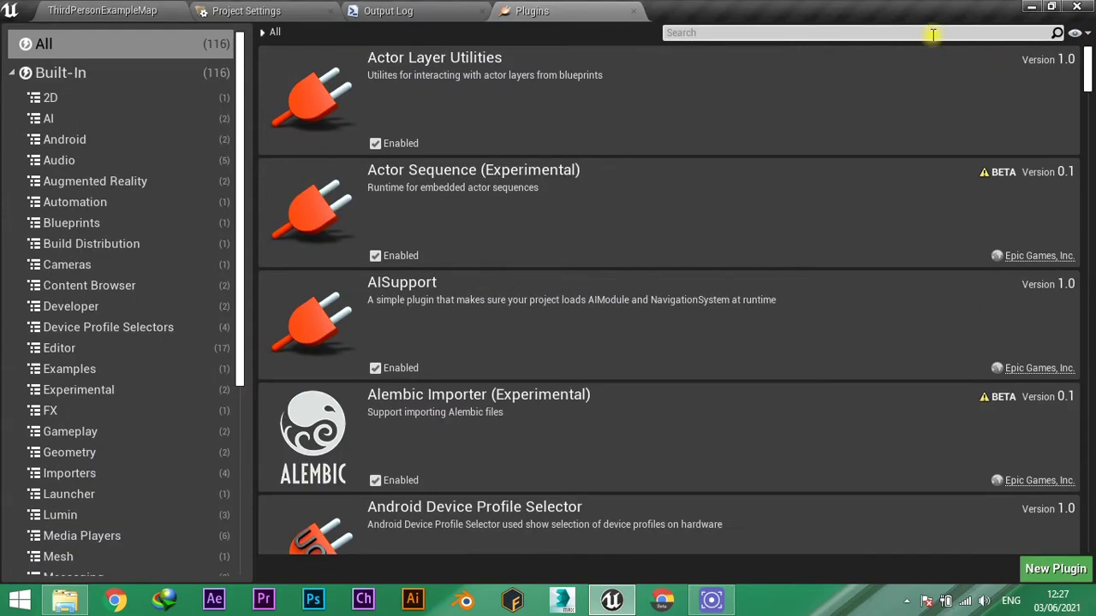
type("pap")
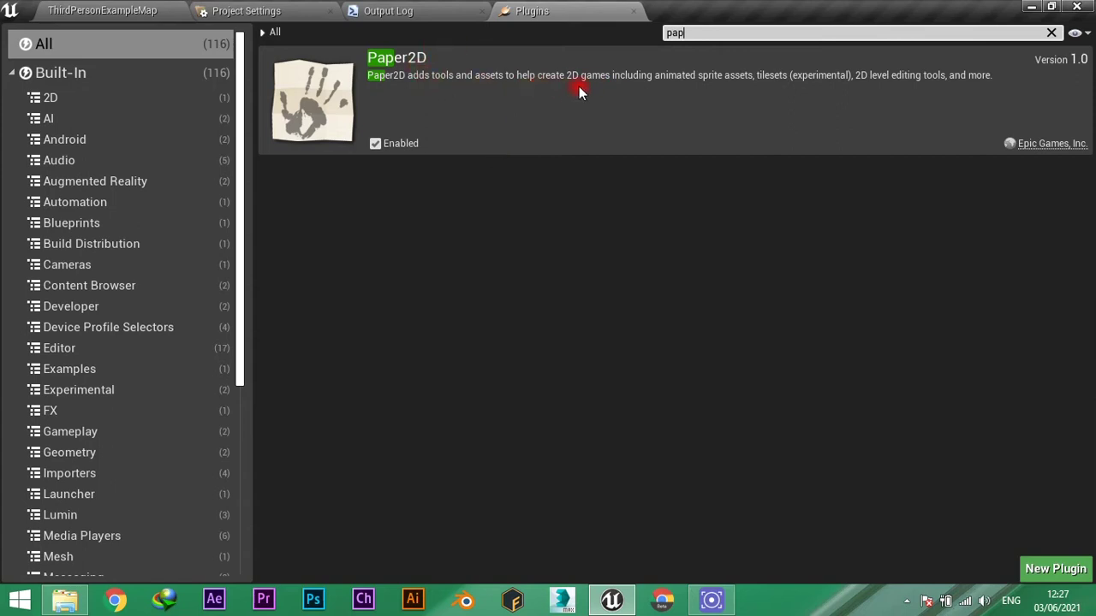
left_click(375, 143)
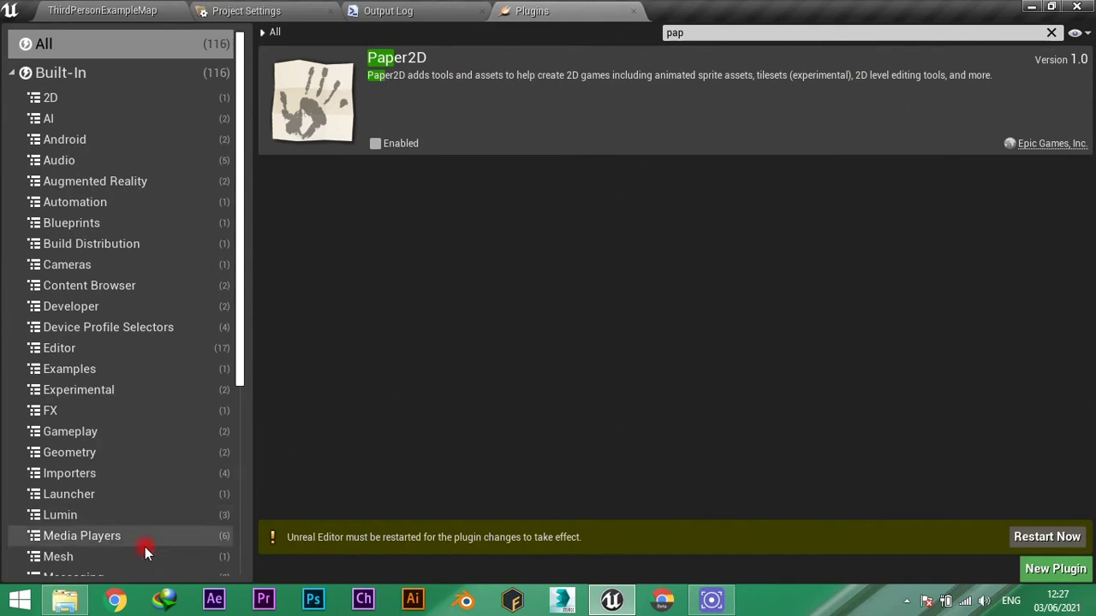
Step: Check the cooked Editor plugins for SpeedTreeImporter, then search 'speed' and disable SpeedTree Importer
left_click(65, 599)
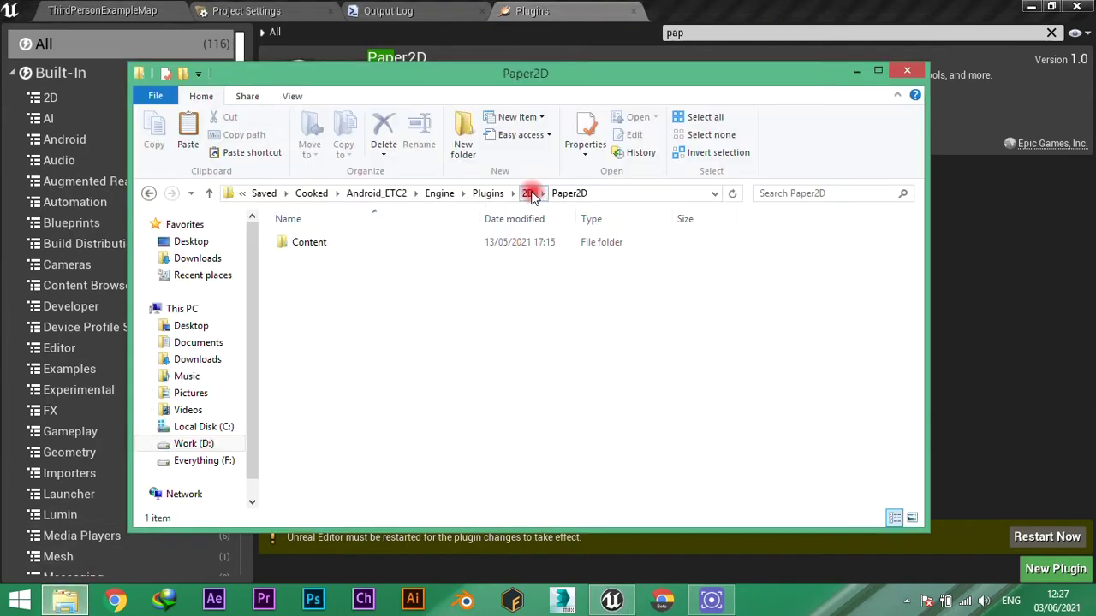
left_click(527, 193)
left_click(612, 195)
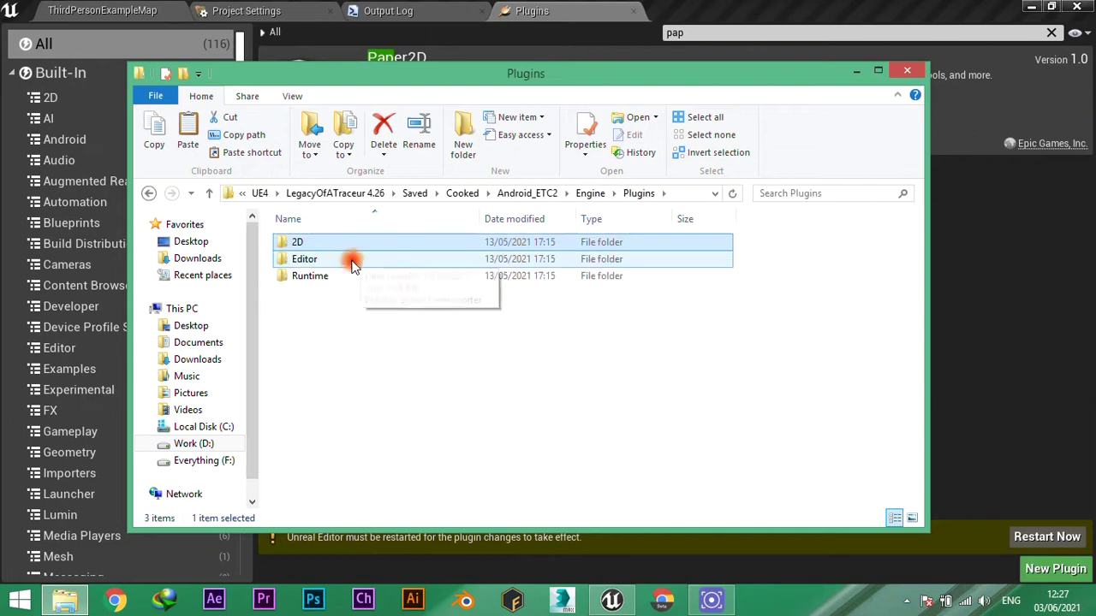
double_click(313, 254)
left_click(314, 259)
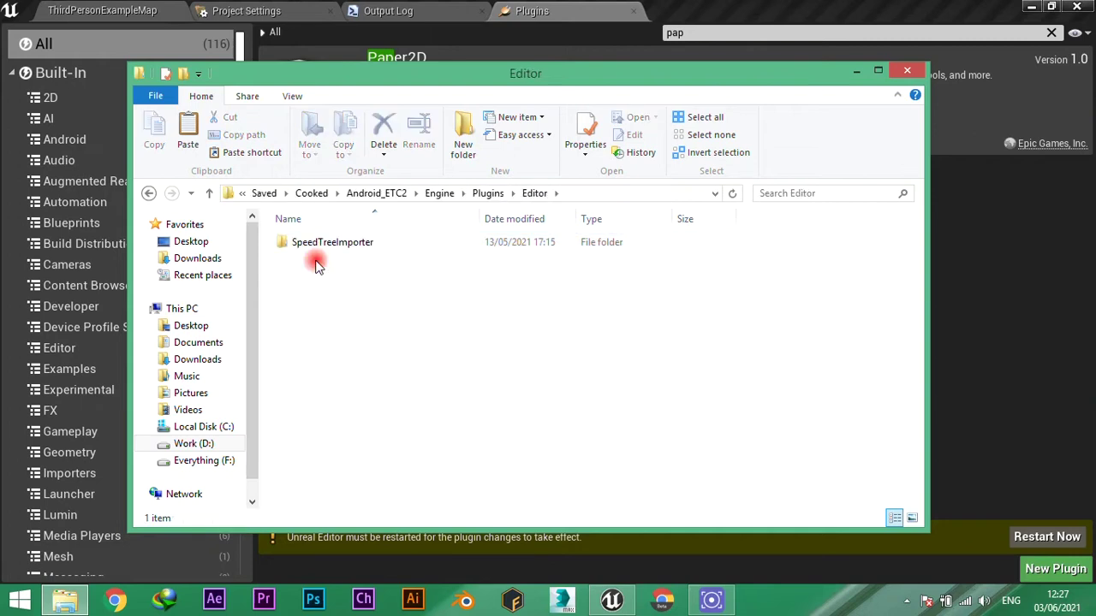
left_click(379, 245)
left_click(332, 231)
left_click(762, 33)
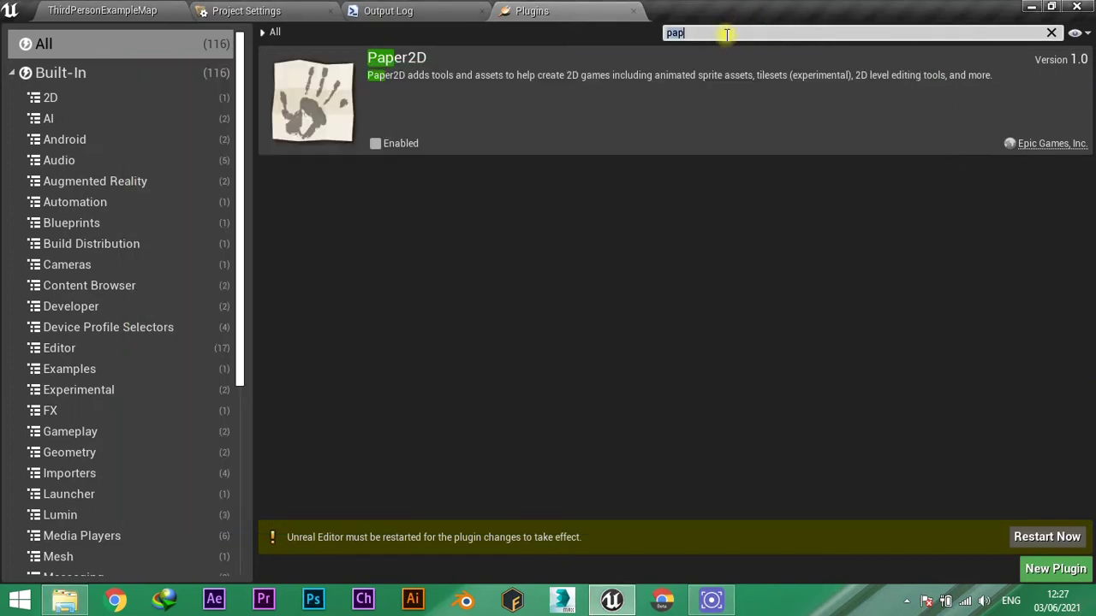
type("speed")
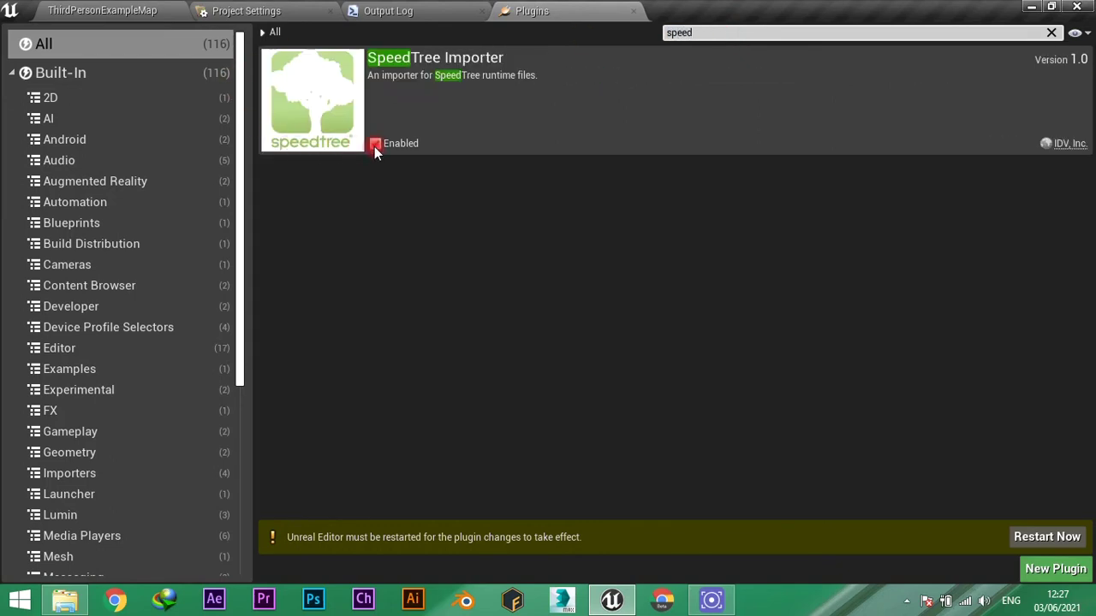
left_click(374, 144)
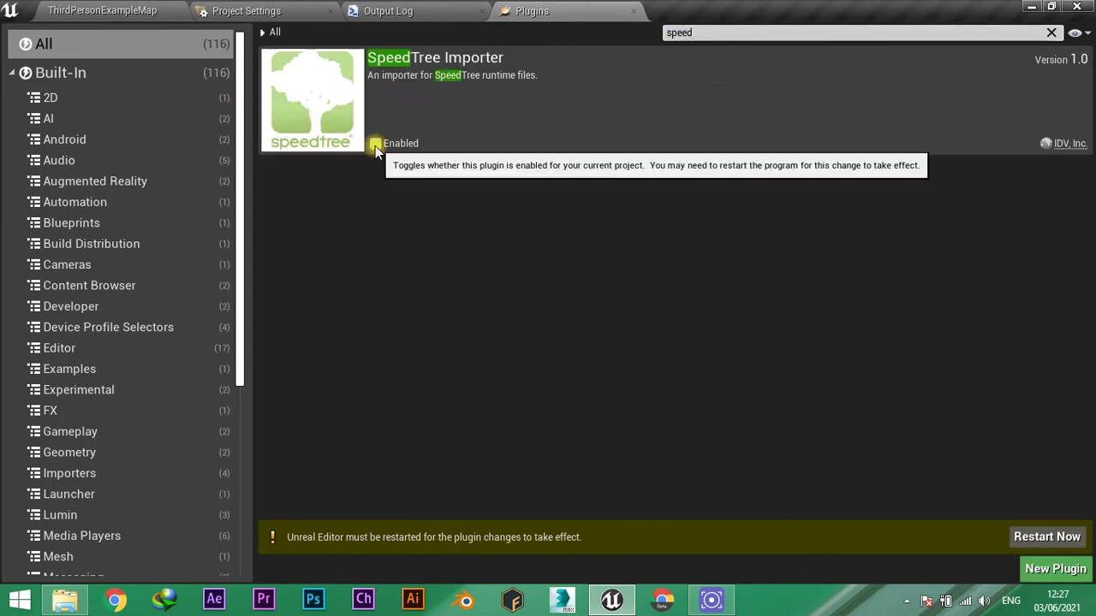
Step: Check the cooked Runtime Oculus plugin folder, then search 'ocu' and disable Oculus VR
left_click(67, 601)
left_click(572, 195)
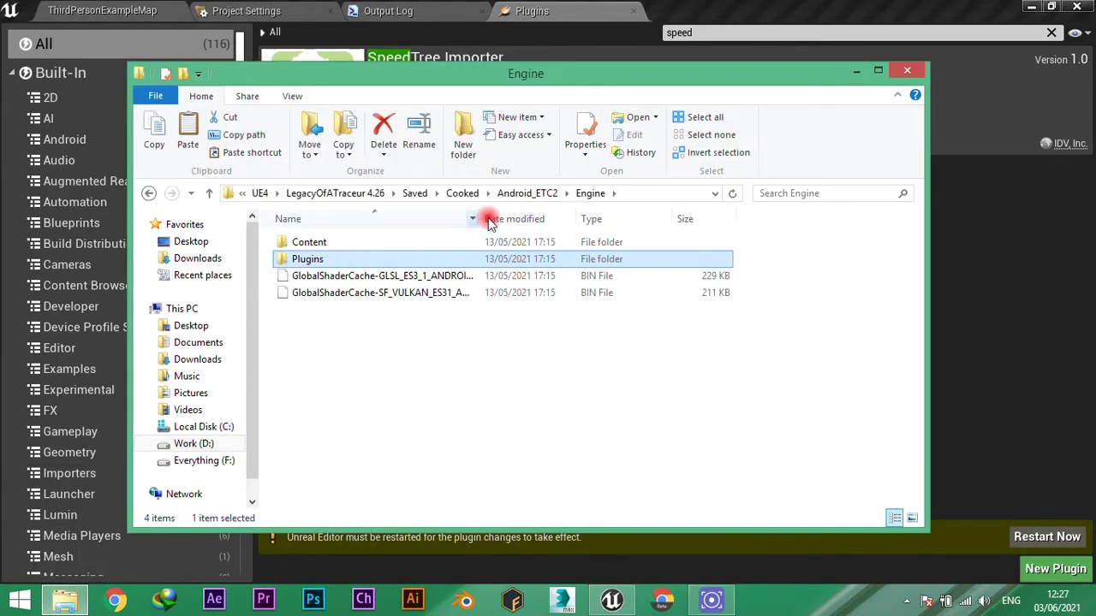
left_click(527, 193)
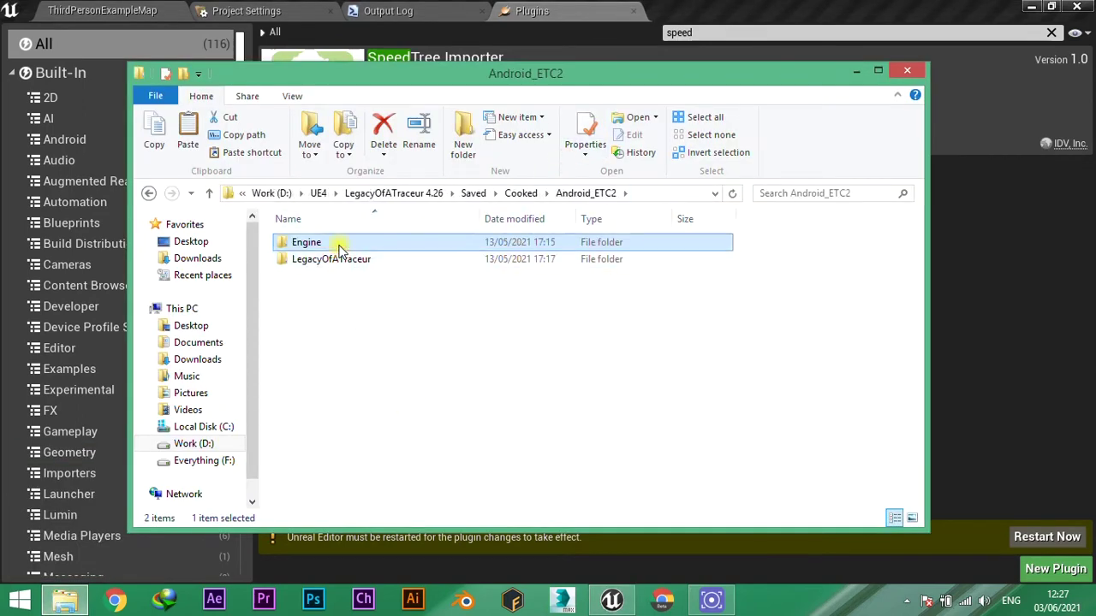
double_click(340, 245)
double_click(278, 258)
double_click(319, 275)
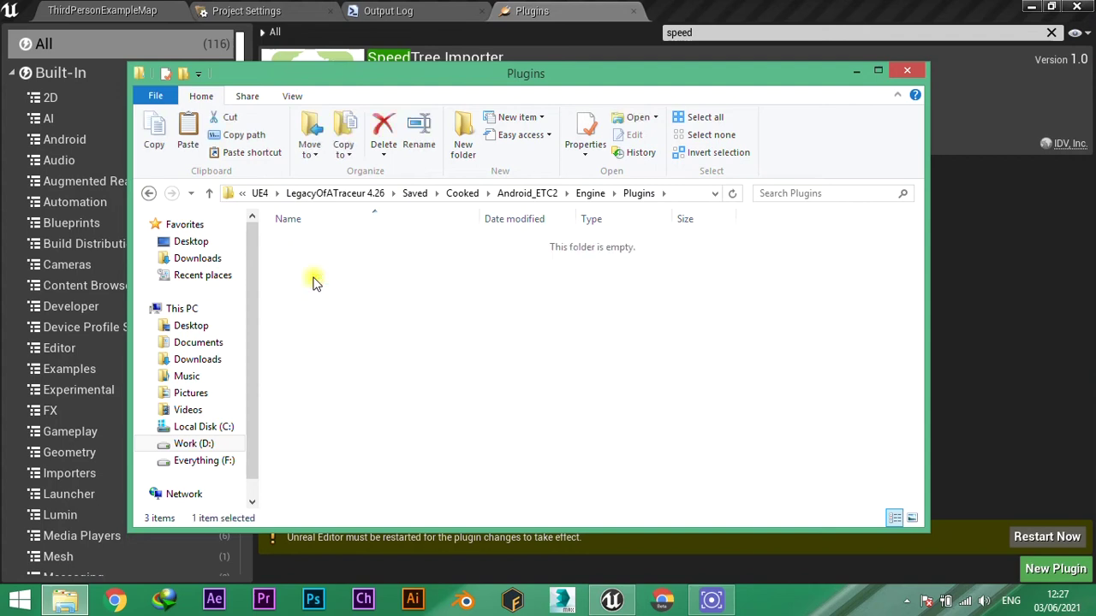
left_click(316, 244)
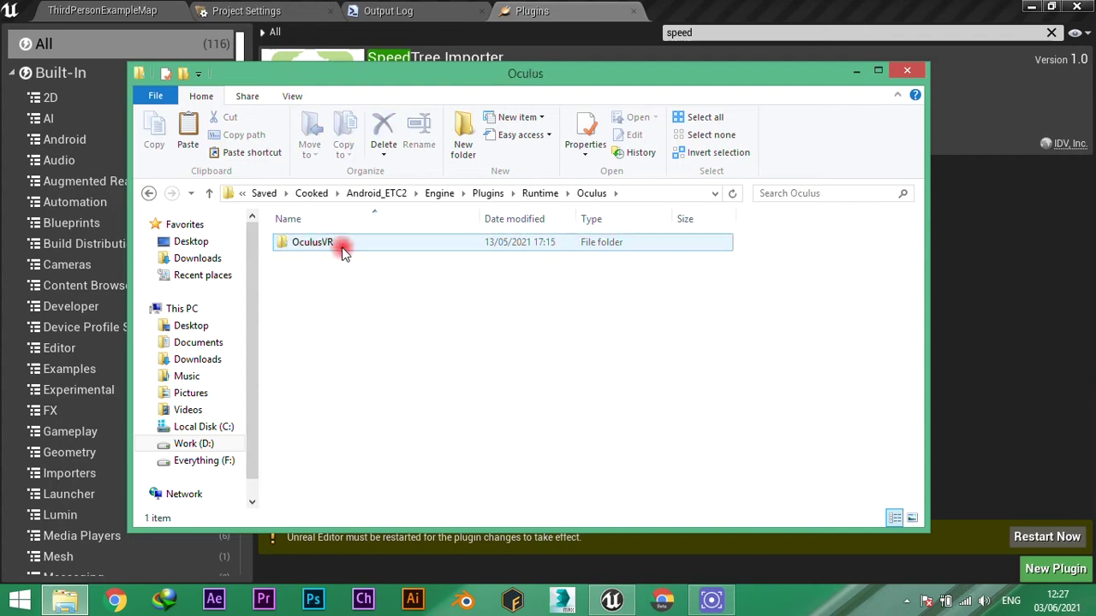
left_click(435, 231)
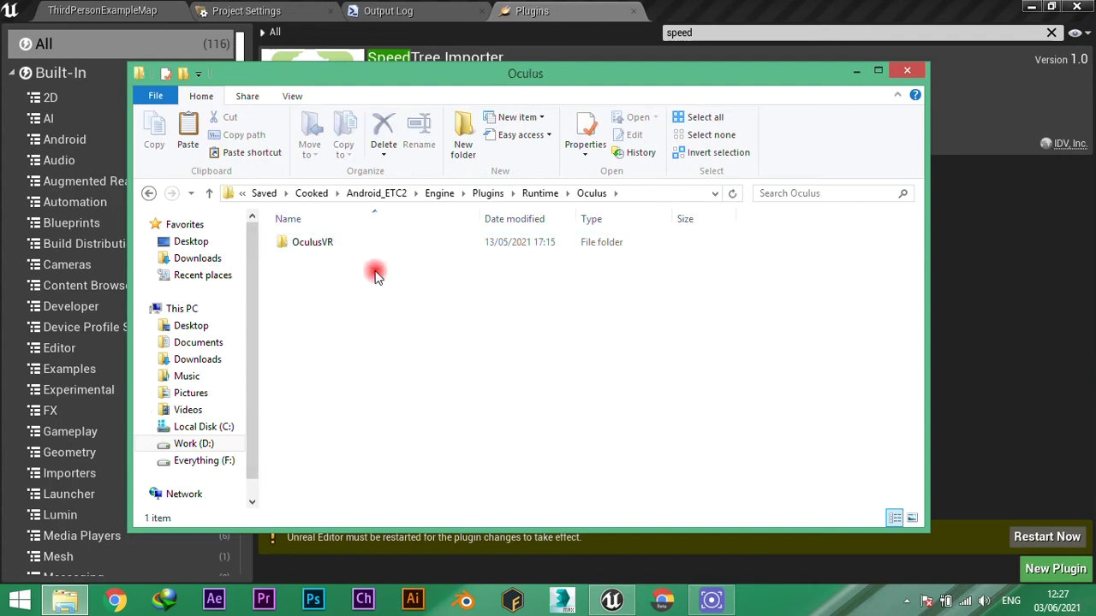
left_click(709, 32)
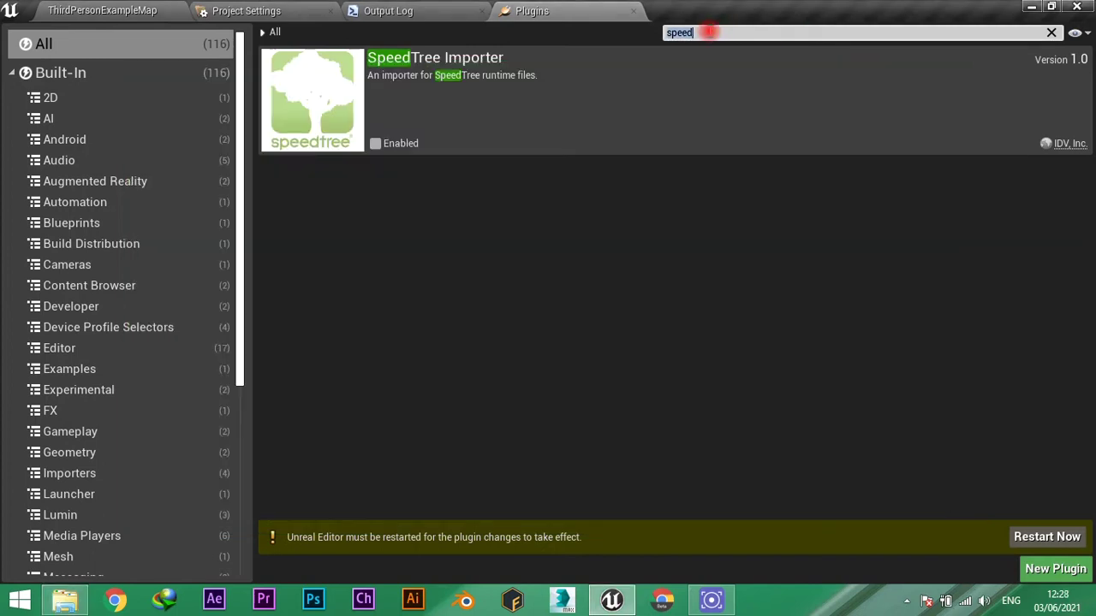
type("ocu")
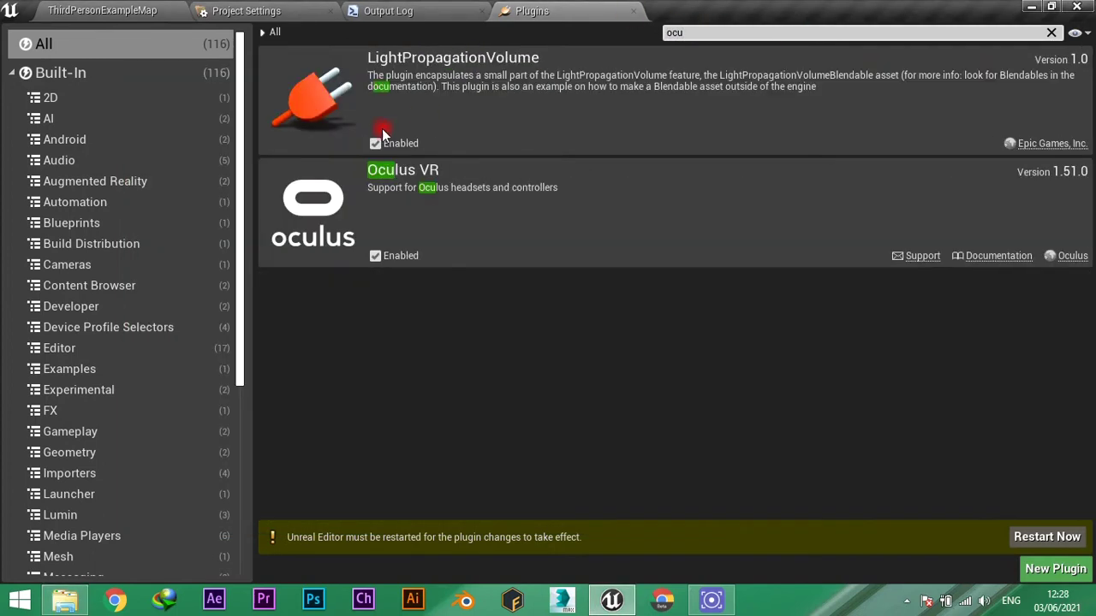
left_click(377, 255)
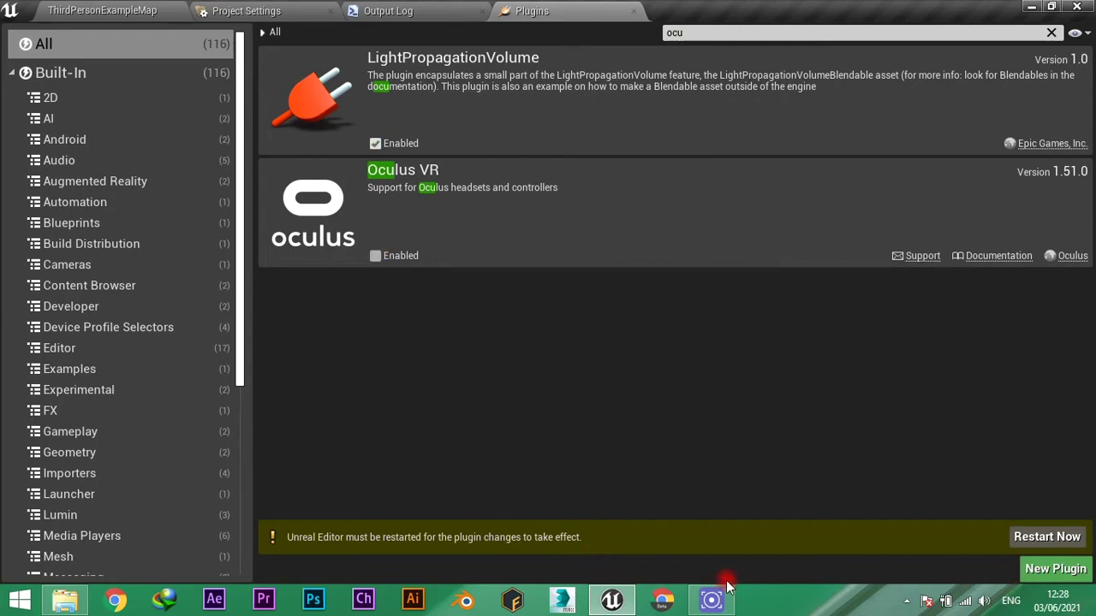
Step: Step the Explorer back up to the cooked Plugins folder and return to the editor's plugin list
left_click(65, 599)
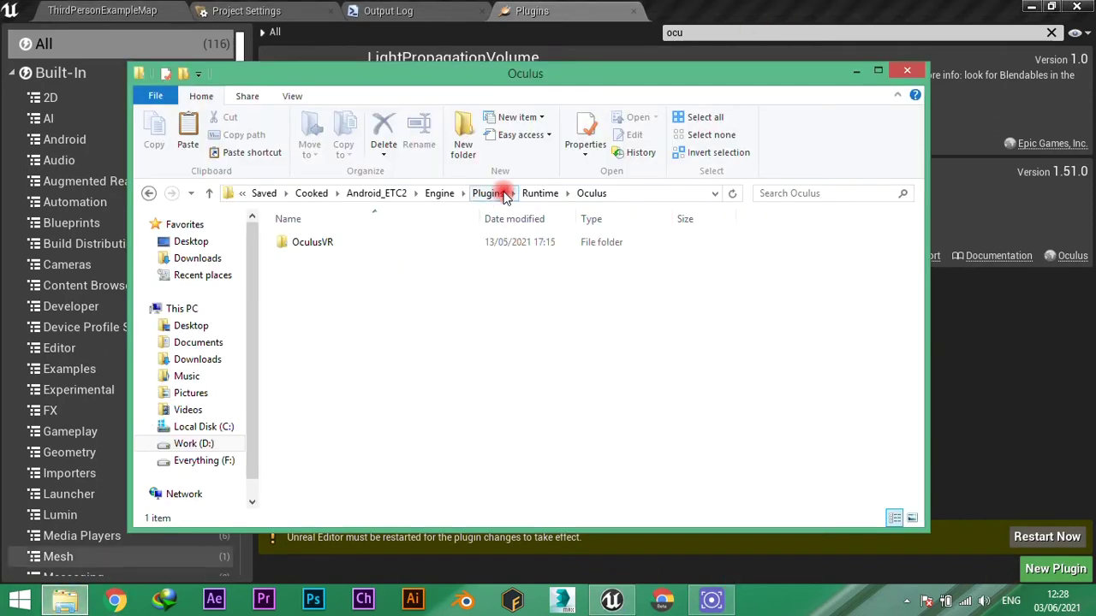
left_click(540, 194)
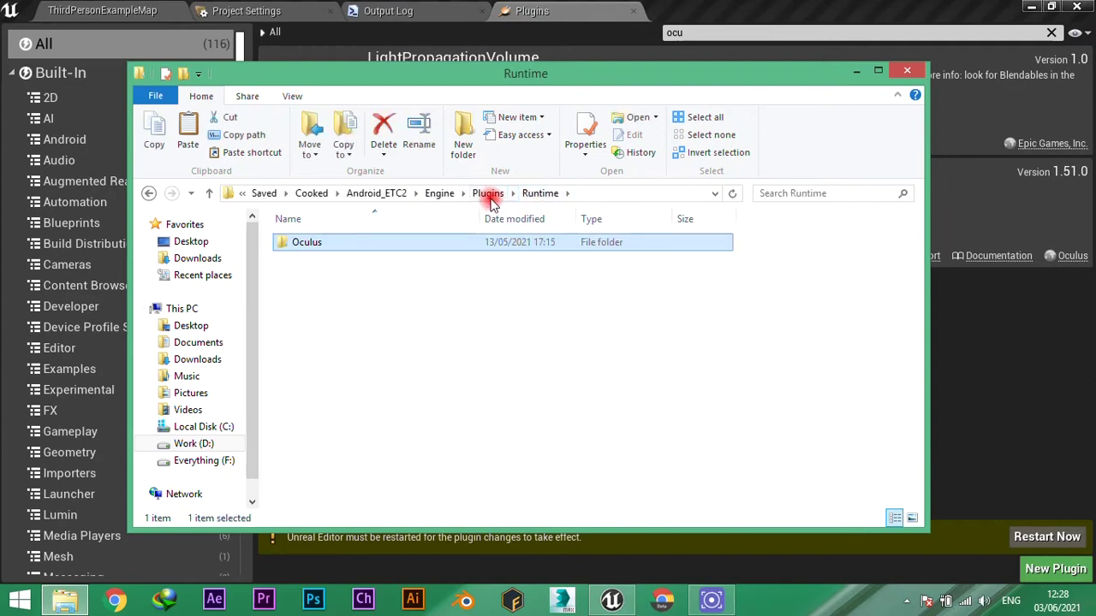
left_click(726, 96)
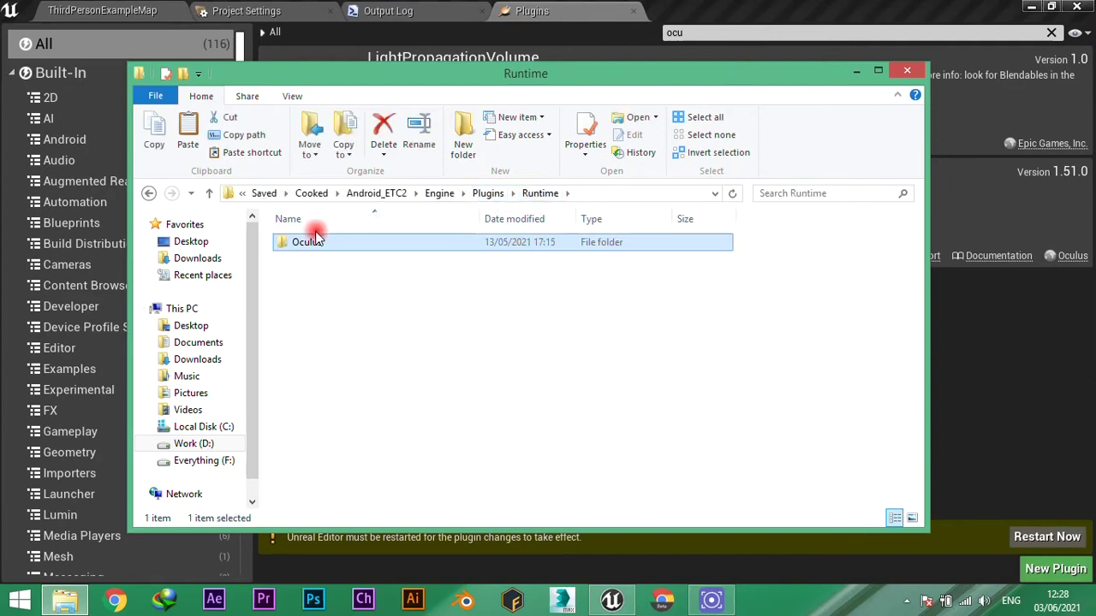
left_click(488, 194)
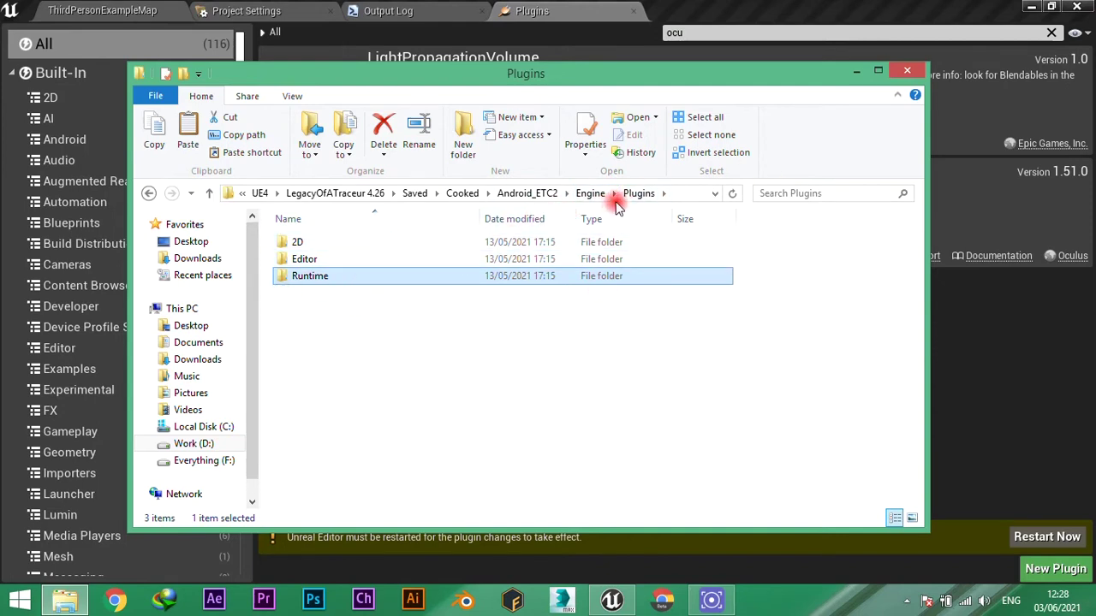
left_click(771, 10)
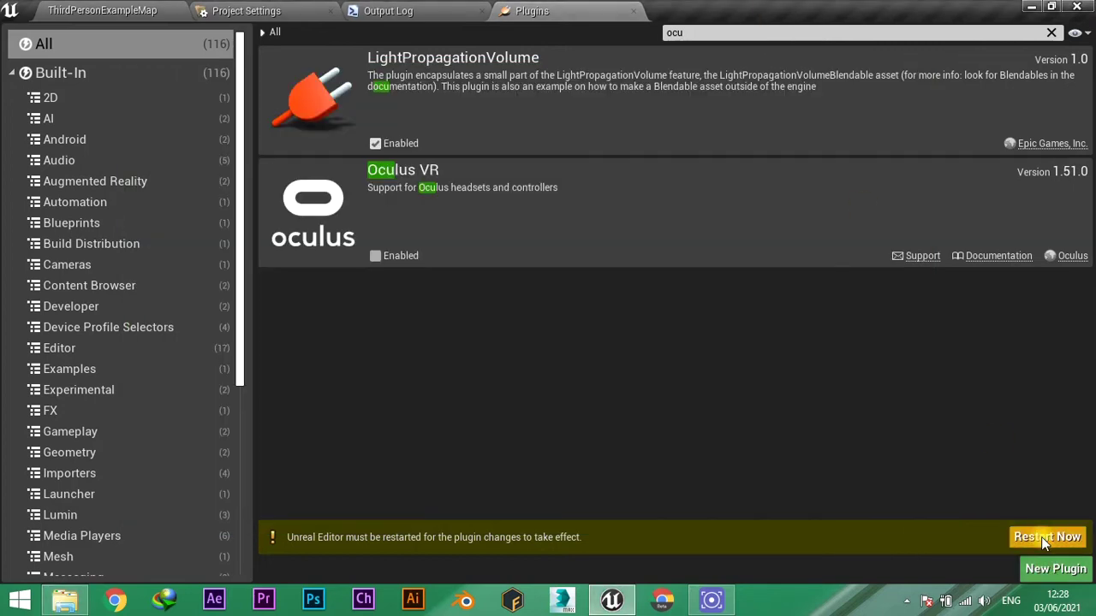
Step: Choose Restart Now in the plugin notification so the editor reloads ThirdPersonExampleMap with the changes
left_click(1042, 537)
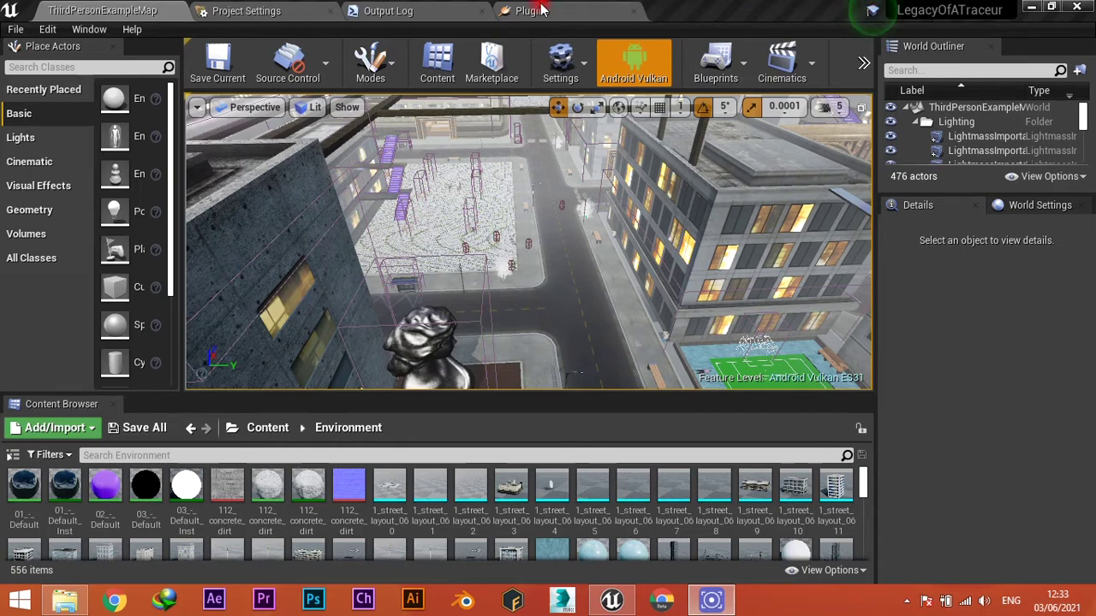
Step: Browse into the cooked LegacyOfATraceur folder, looking through its Metadata and ShaderLibrarySource folders
left_click(64, 599)
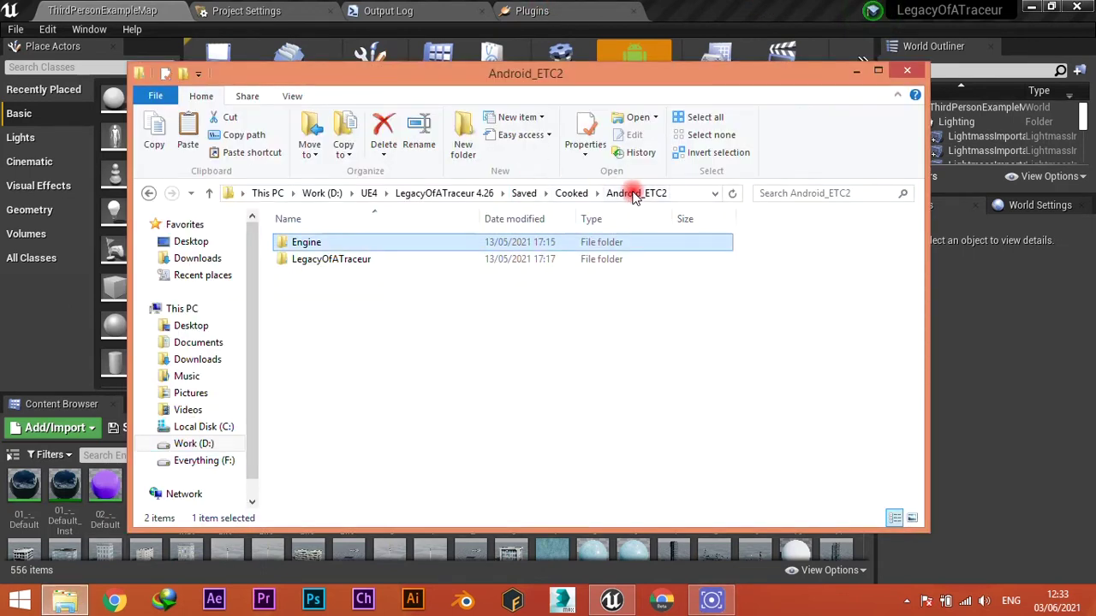
left_click(556, 12)
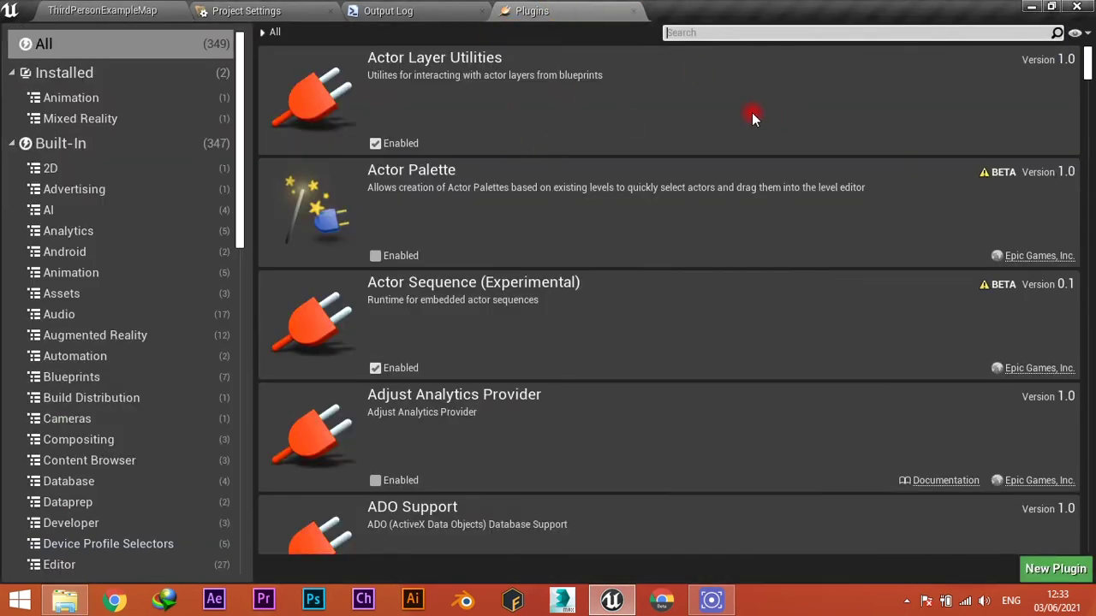
left_click(64, 600)
mouse_move(336, 268)
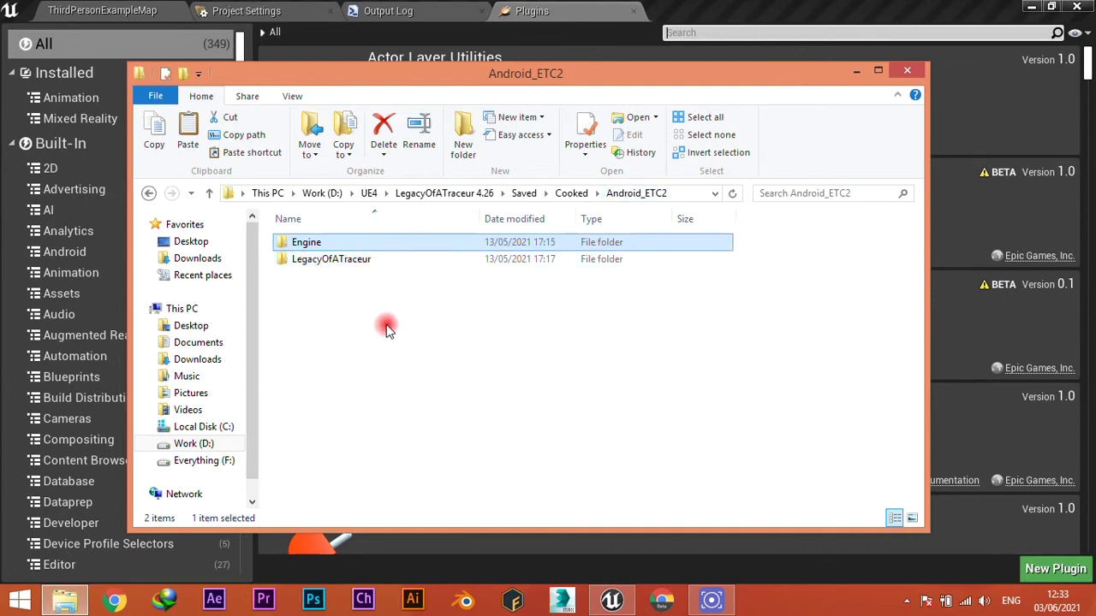
double_click(338, 263)
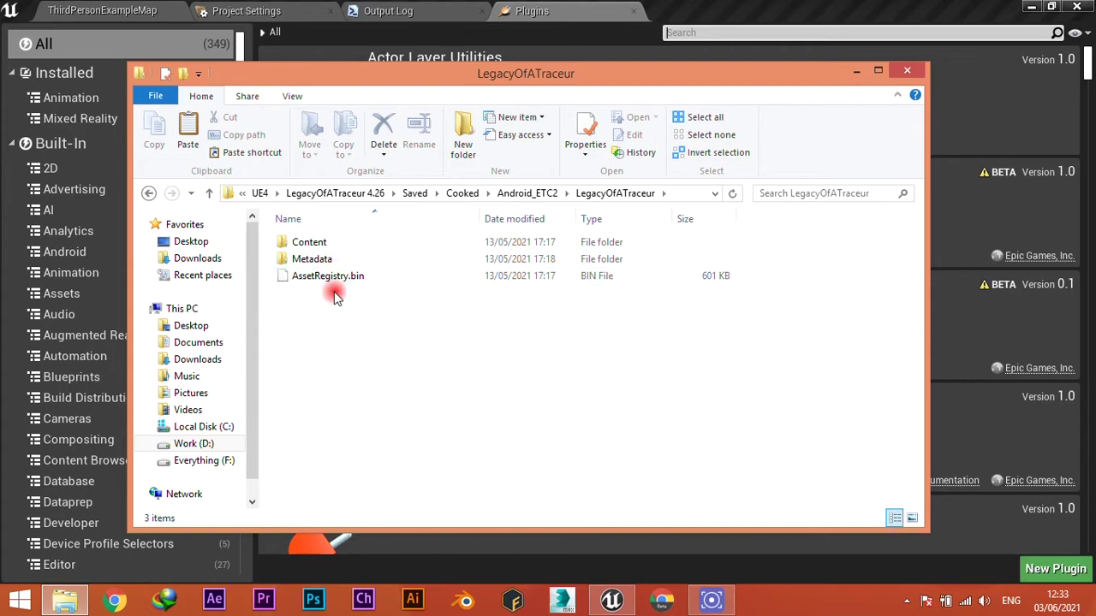
left_click(324, 262)
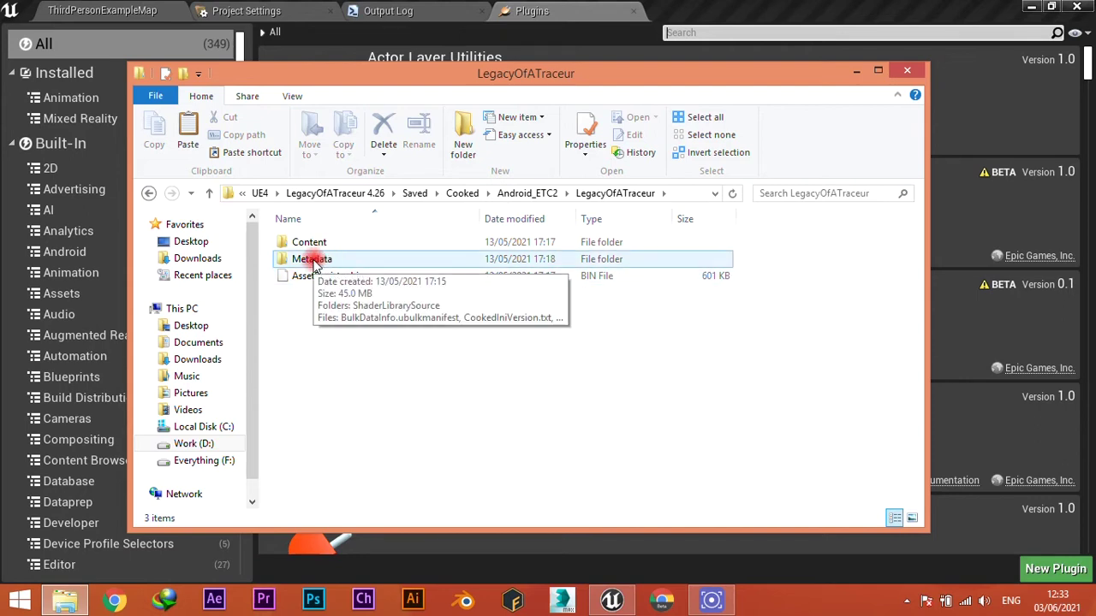
double_click(312, 260)
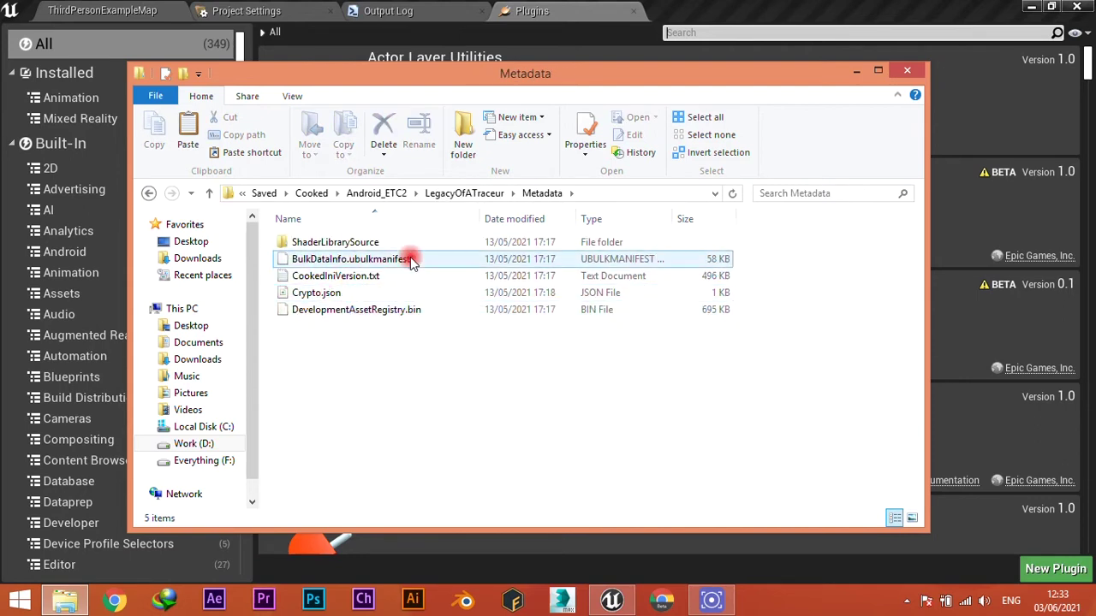
double_click(362, 242)
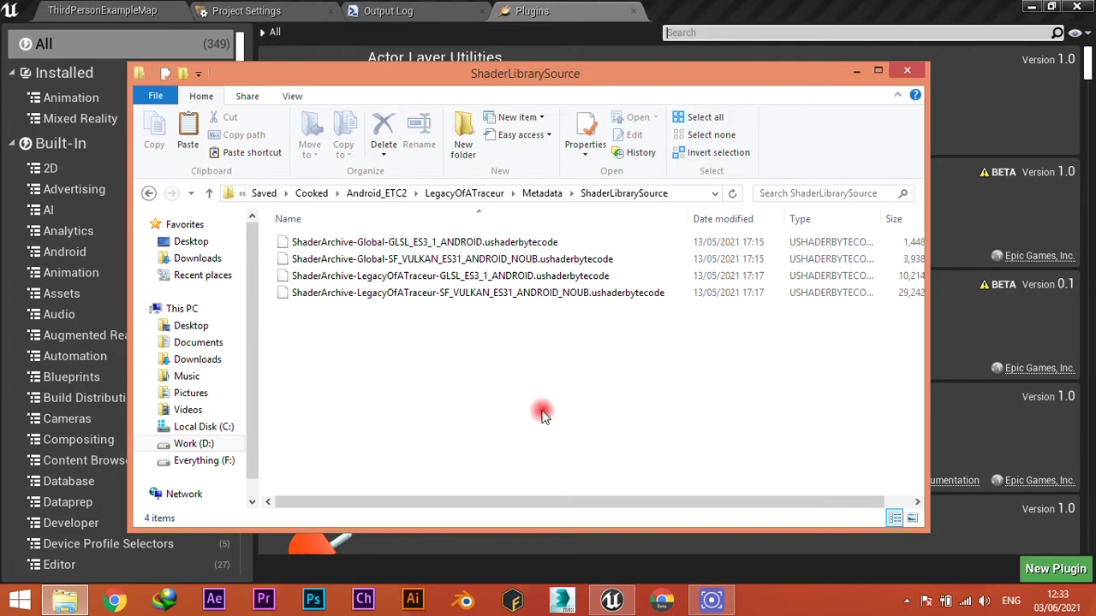
left_click_drag(523, 502, 561, 497)
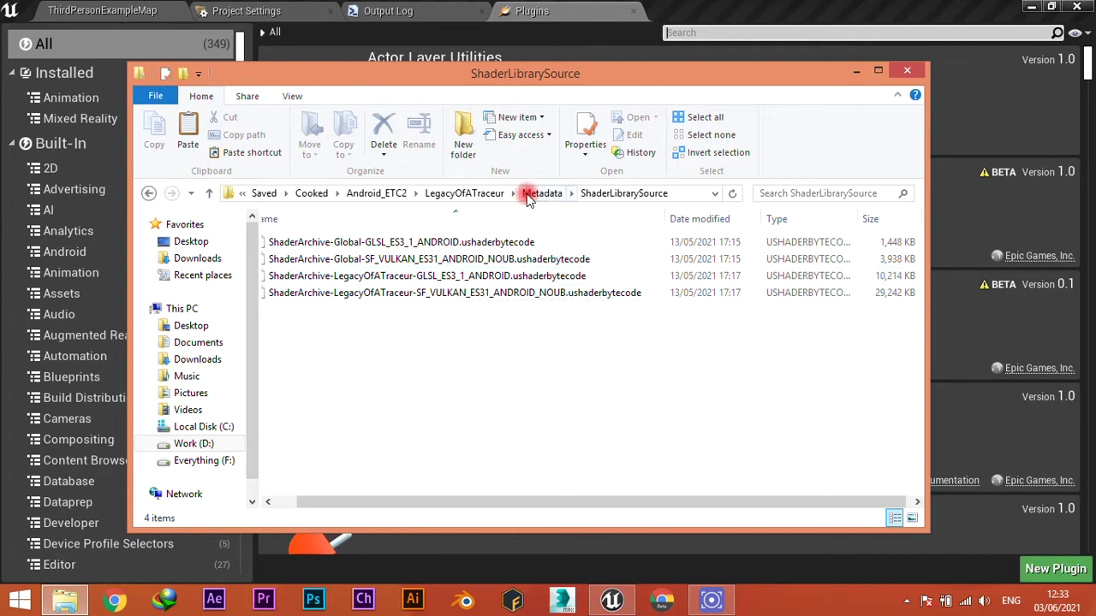
Step: Open the cooked Content folder, then Beth_Assets, and select Ch02_1001_Diffuse.ubulk
left_click(479, 193)
left_click(310, 244)
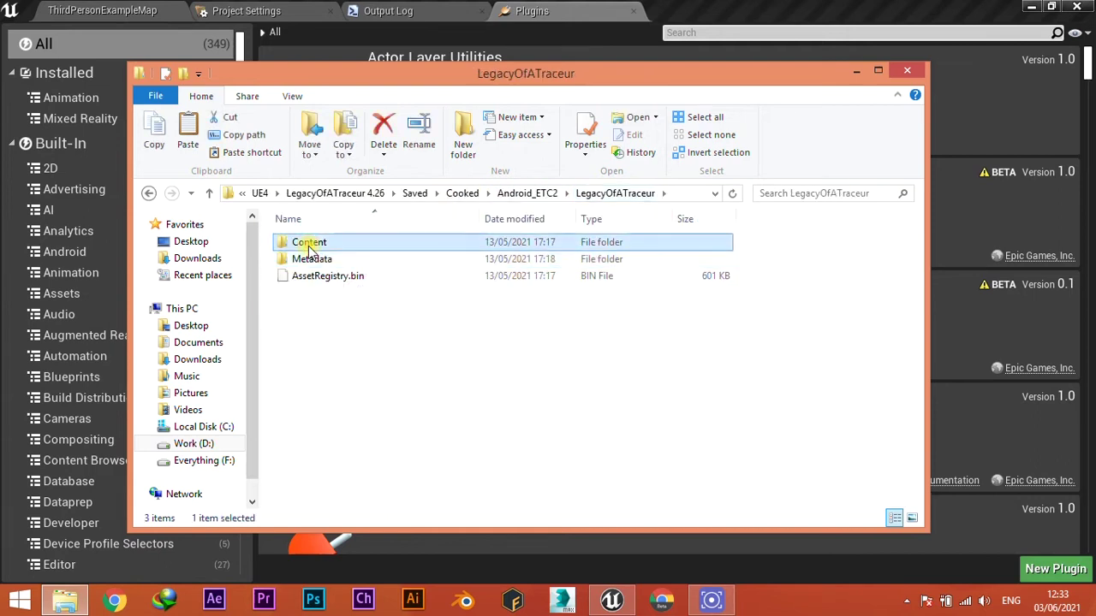
double_click(310, 246)
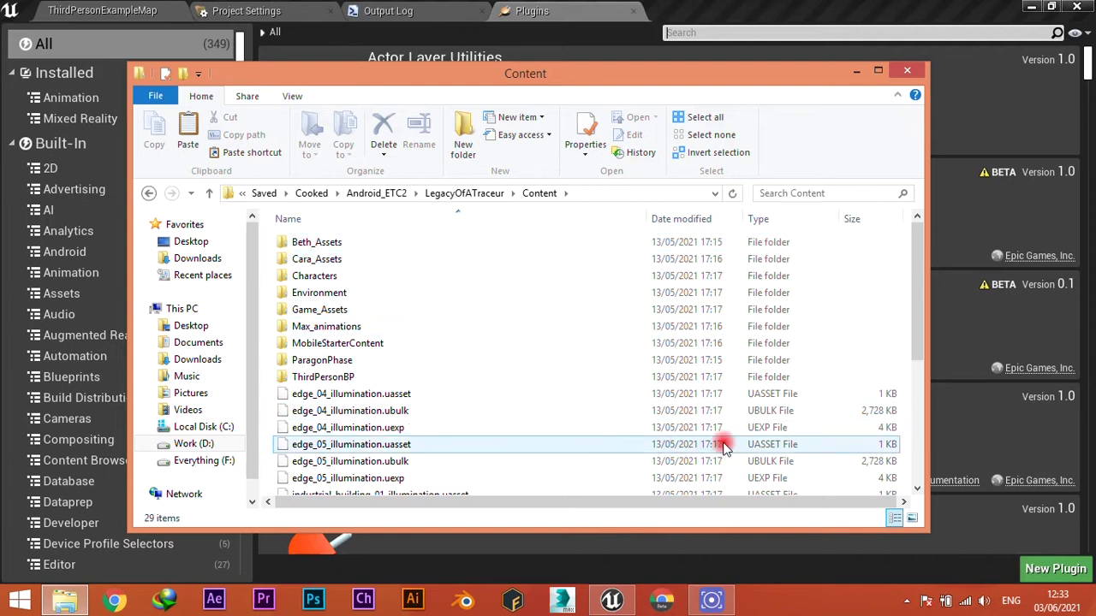
scroll(916, 268, "down", 2)
scroll(913, 285, "up", 1)
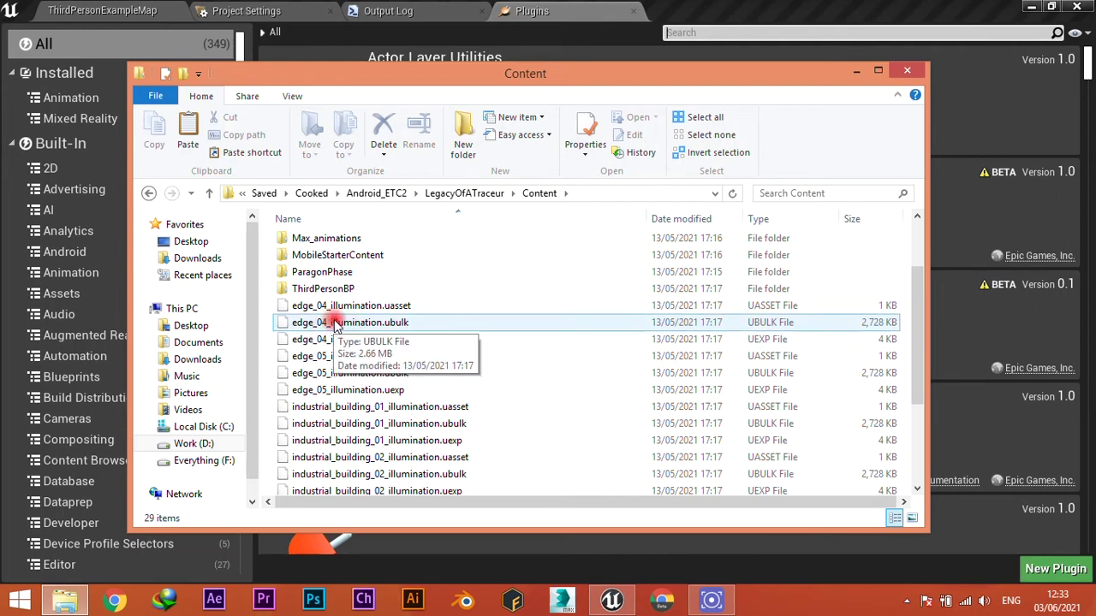
scroll(707, 421, "down", 3)
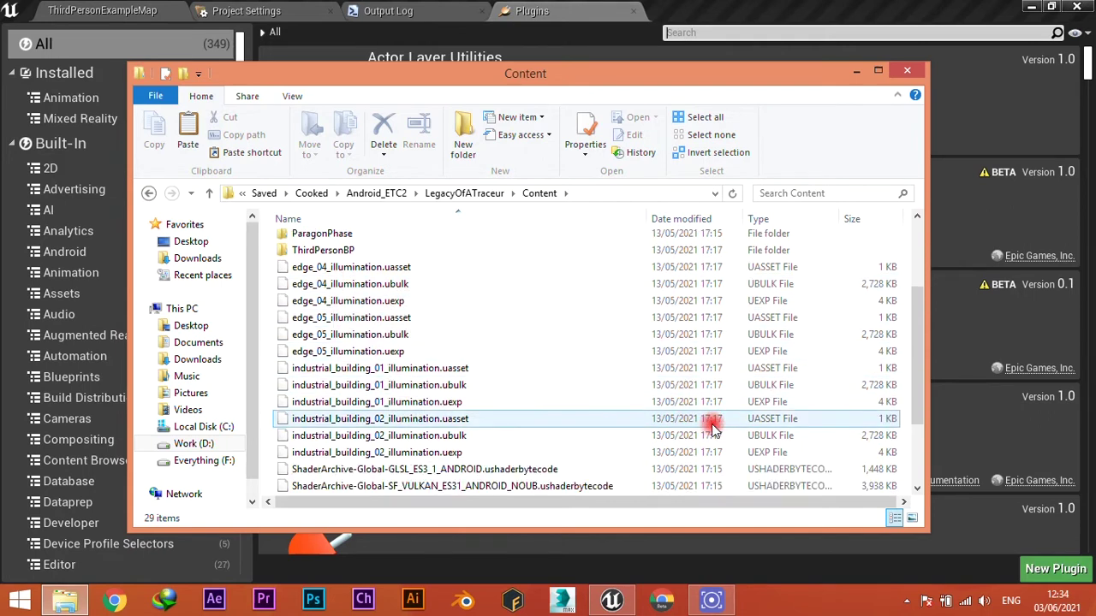
scroll(485, 345, "up", 4)
scroll(479, 360, "down", 4)
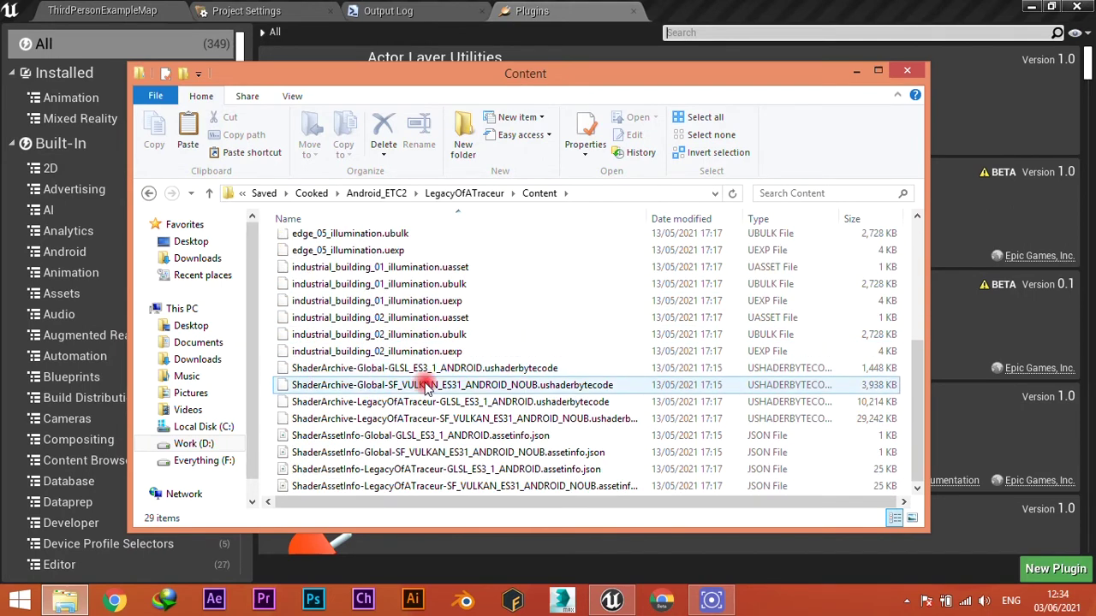
scroll(550, 417, "up", 6)
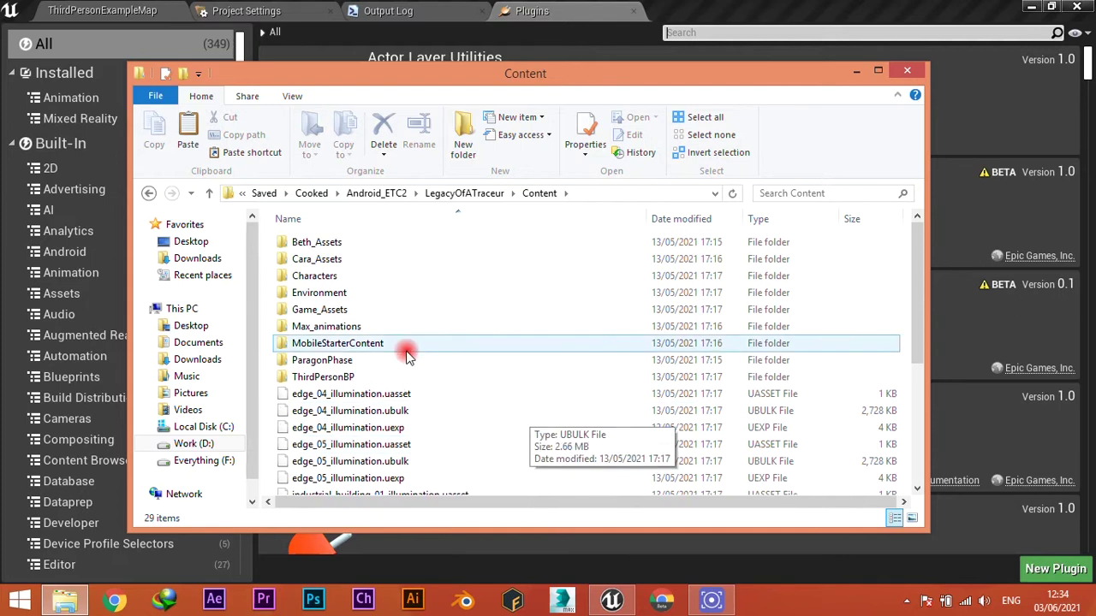
double_click(319, 239)
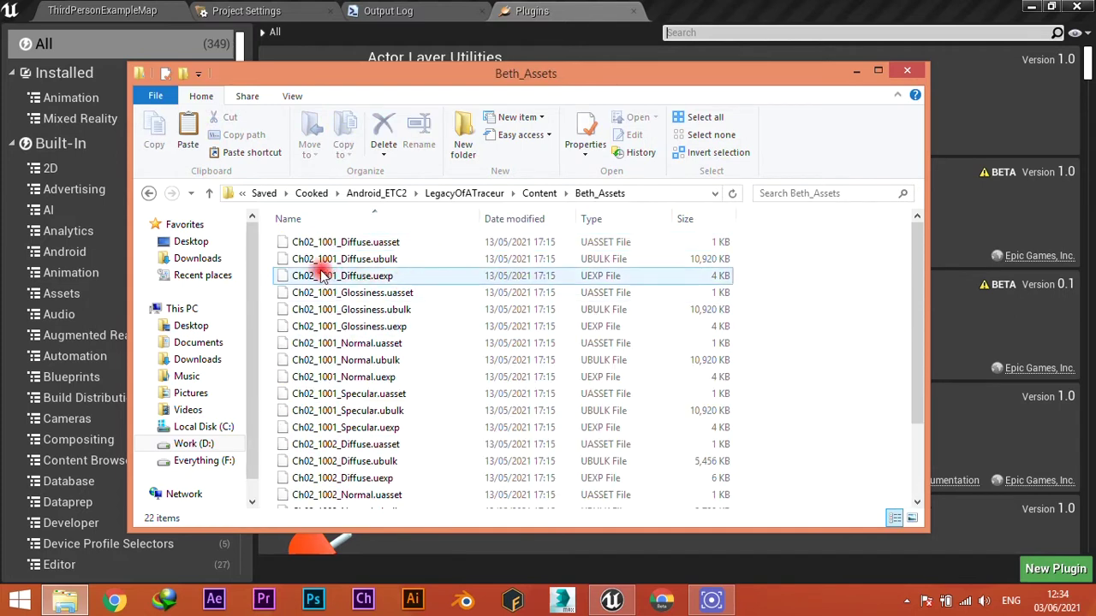
left_click(319, 261)
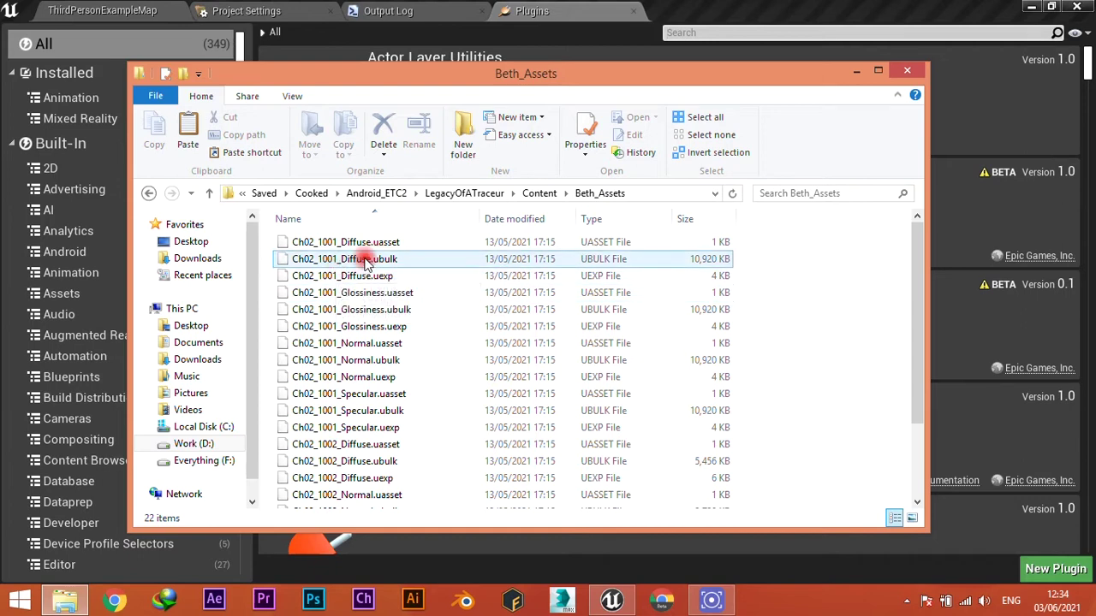
scroll(362, 380, "down", 2)
scroll(382, 389, "up", 2)
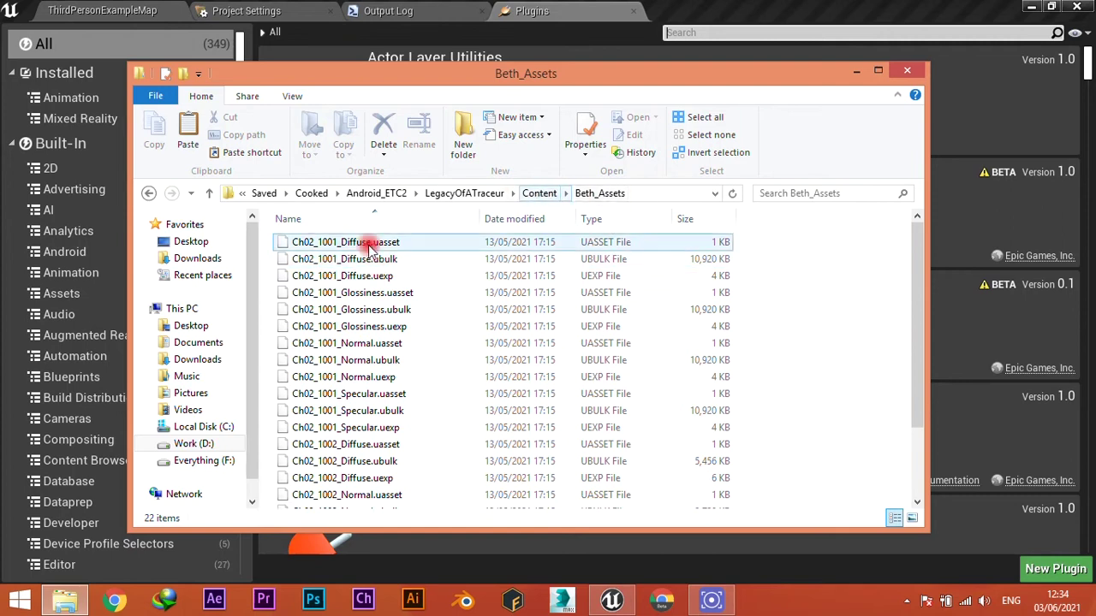
Step: Open the Beth_Assets folder in the Content Browser and select the Ch02_1001_Diffuse texture
left_click(126, 9)
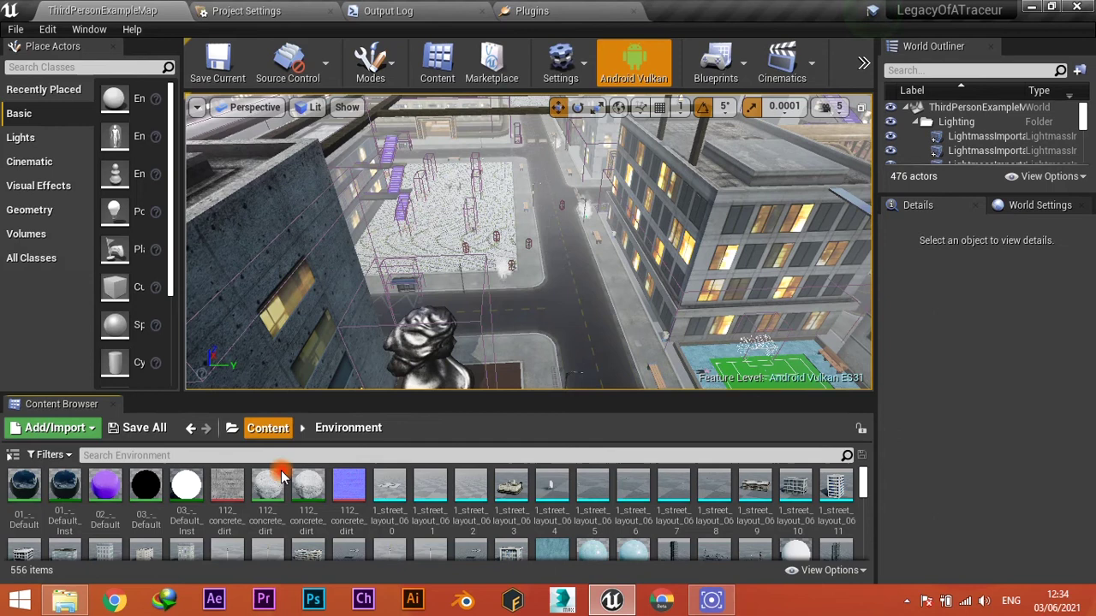
left_click(267, 427)
left_click(68, 497)
double_click(75, 504)
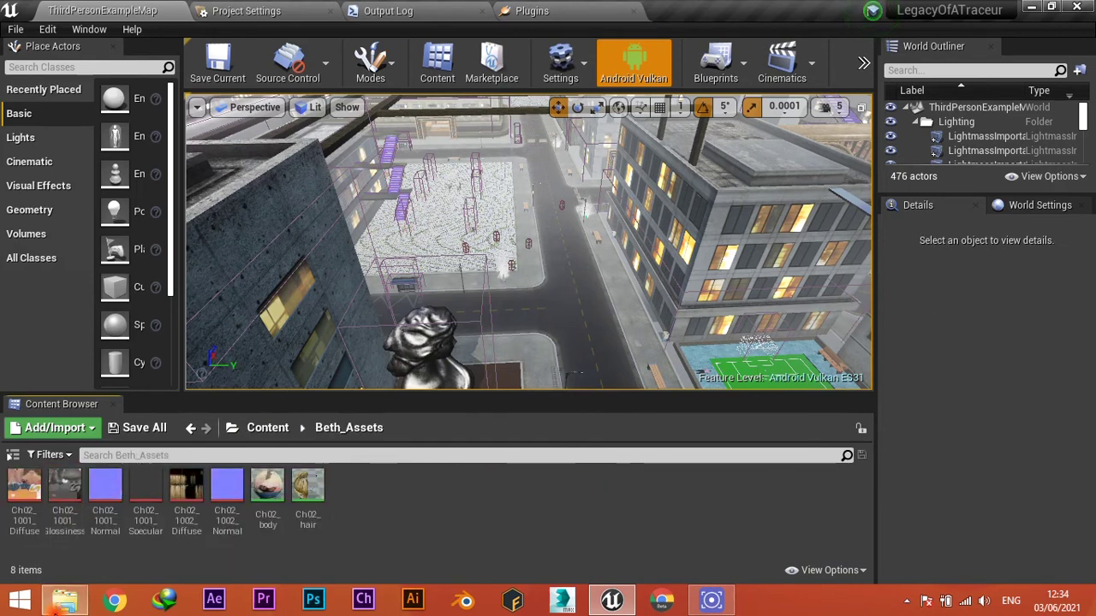
left_click(64, 599)
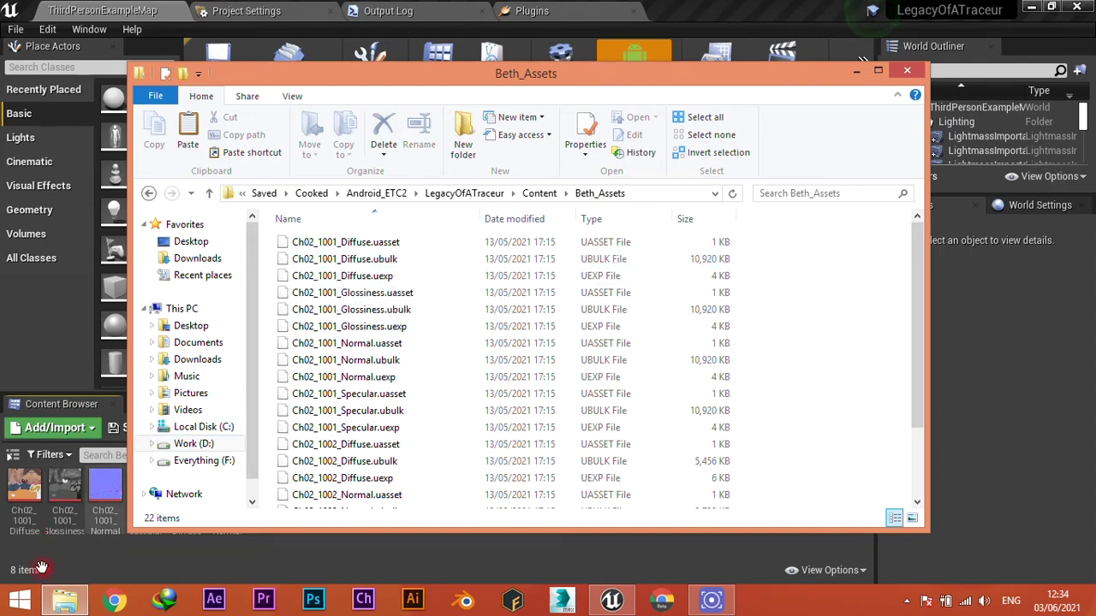
left_click(24, 516)
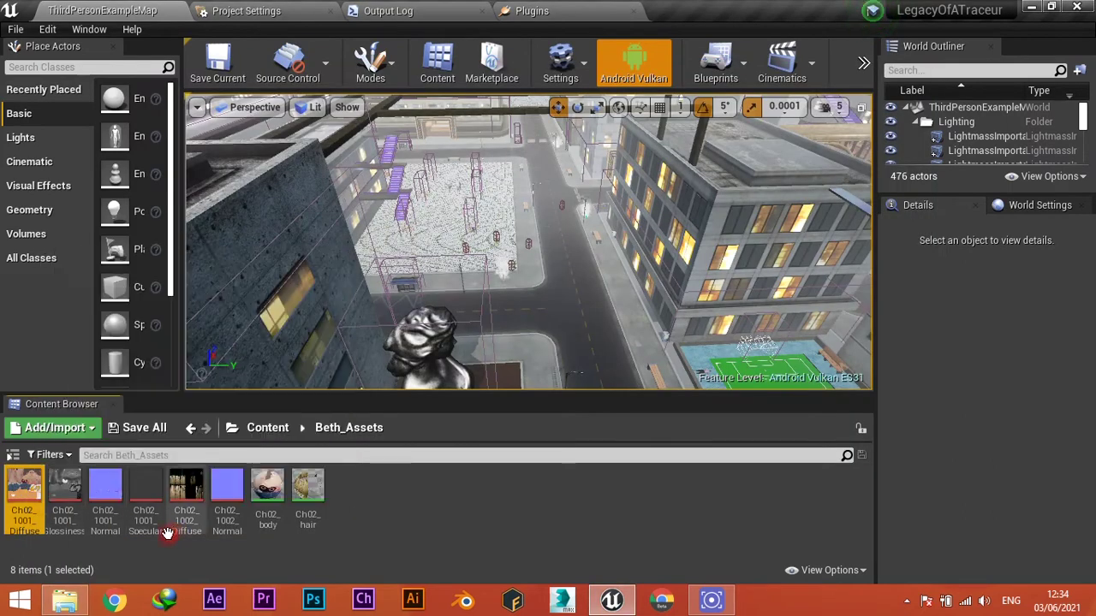
Step: Export Ch02_1001_Diffuse as a TGA file into the Videos folder on Work (D:)
mouse_move(274, 498)
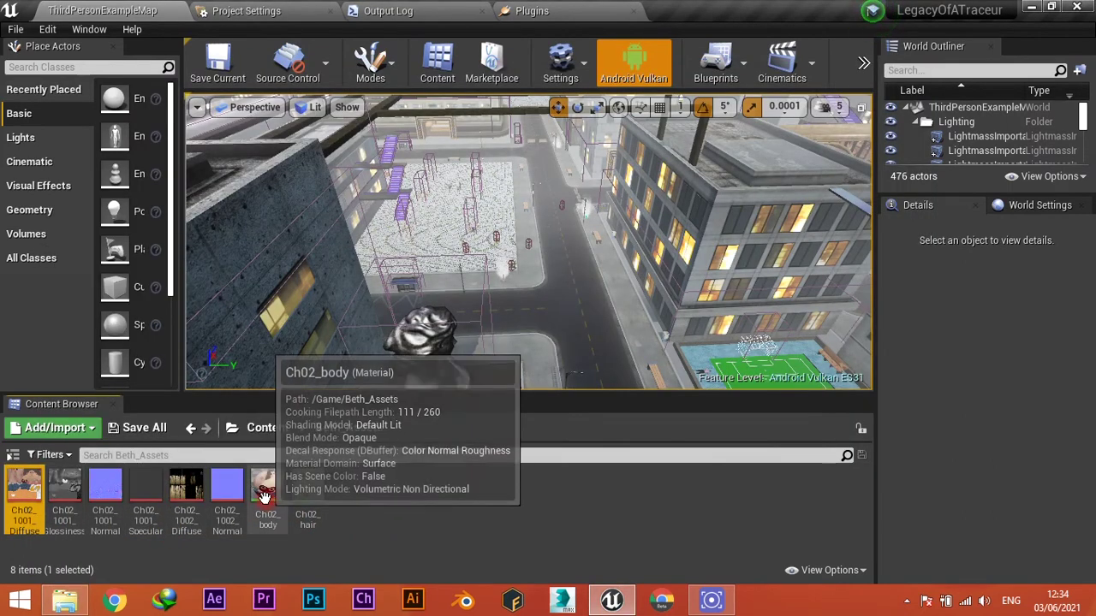
right_click(27, 505)
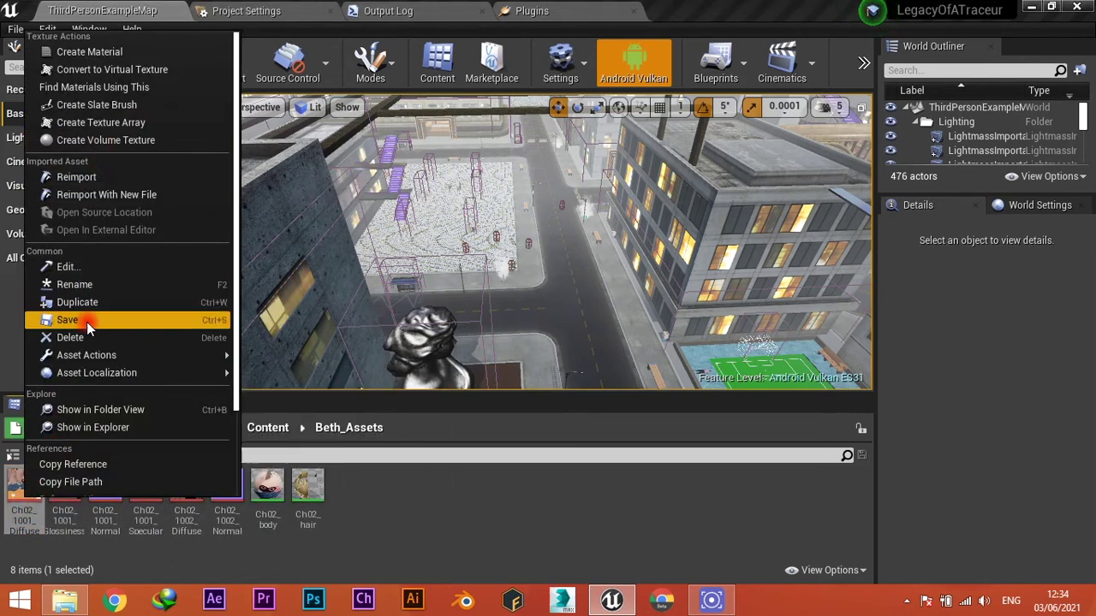
mouse_move(83, 354)
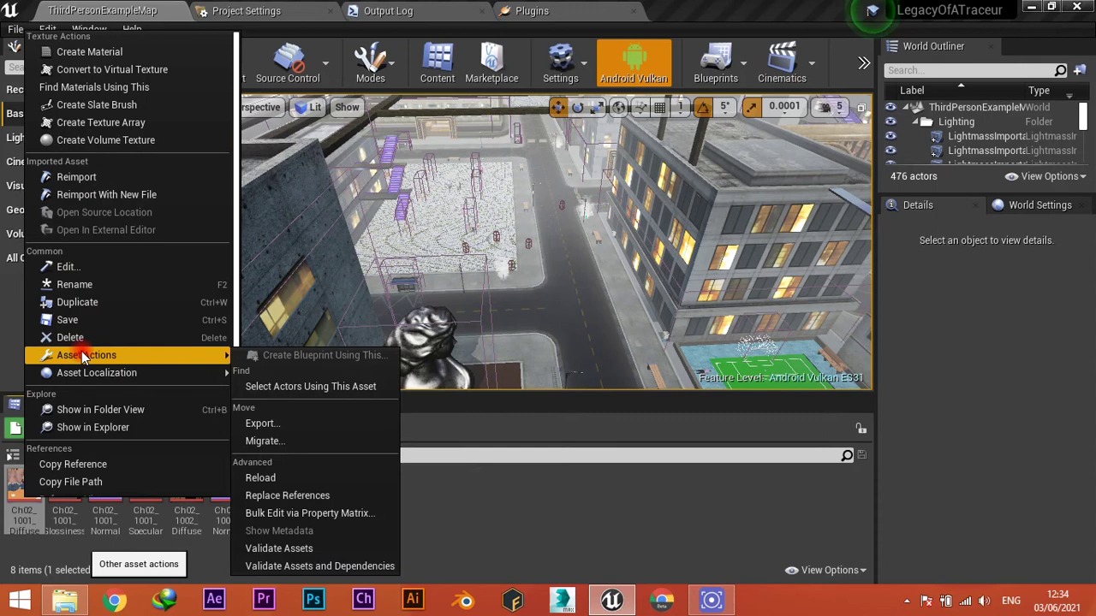
left_click(264, 423)
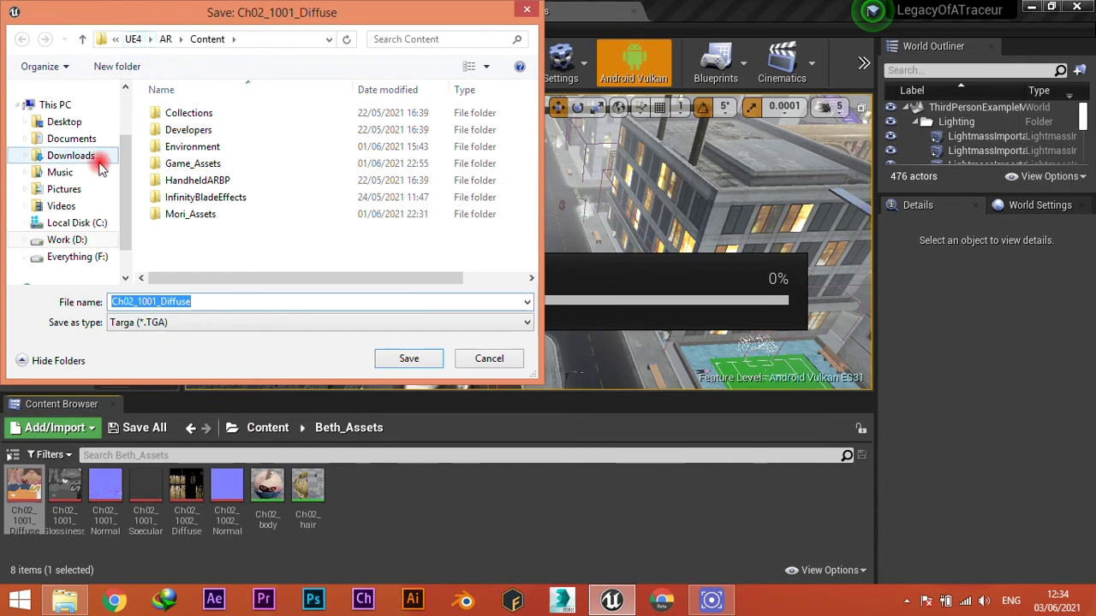
left_click(67, 240)
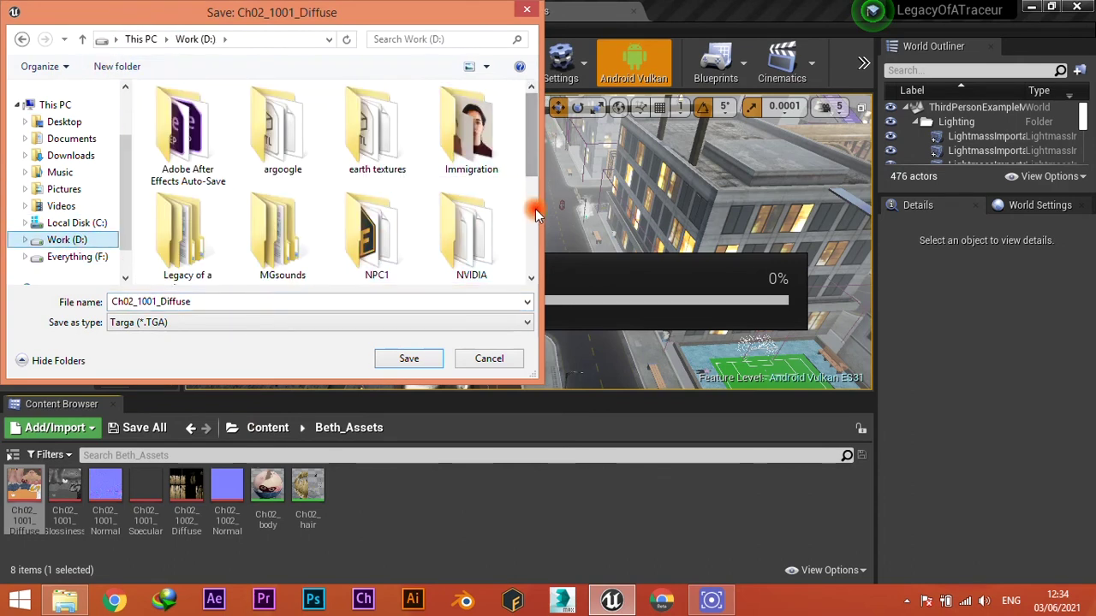
left_click(466, 240)
left_click_drag(532, 162, 527, 236)
double_click(472, 235)
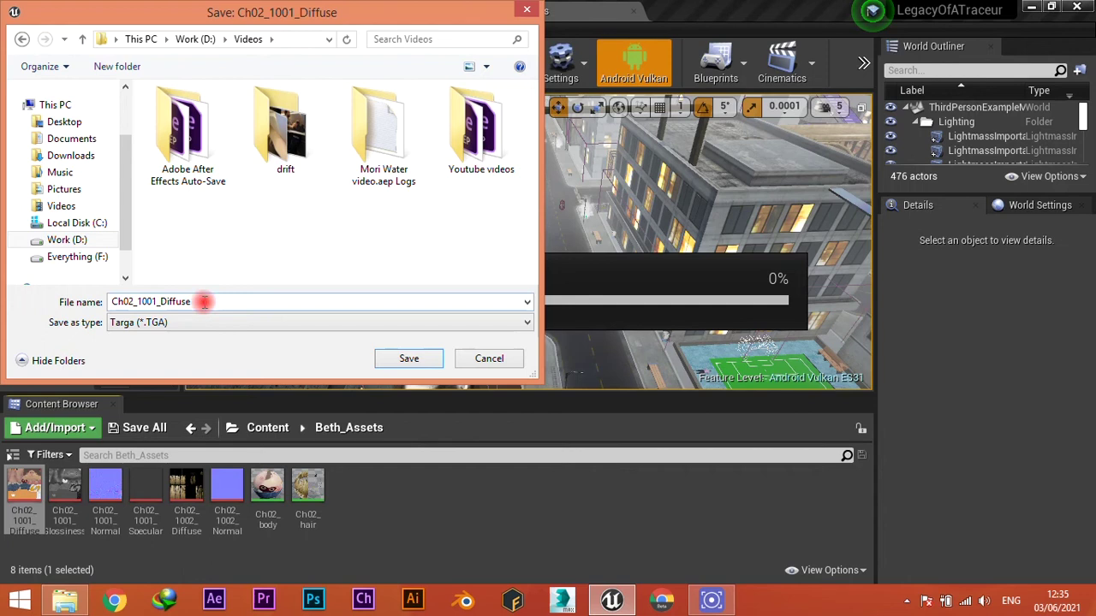
left_click(408, 359)
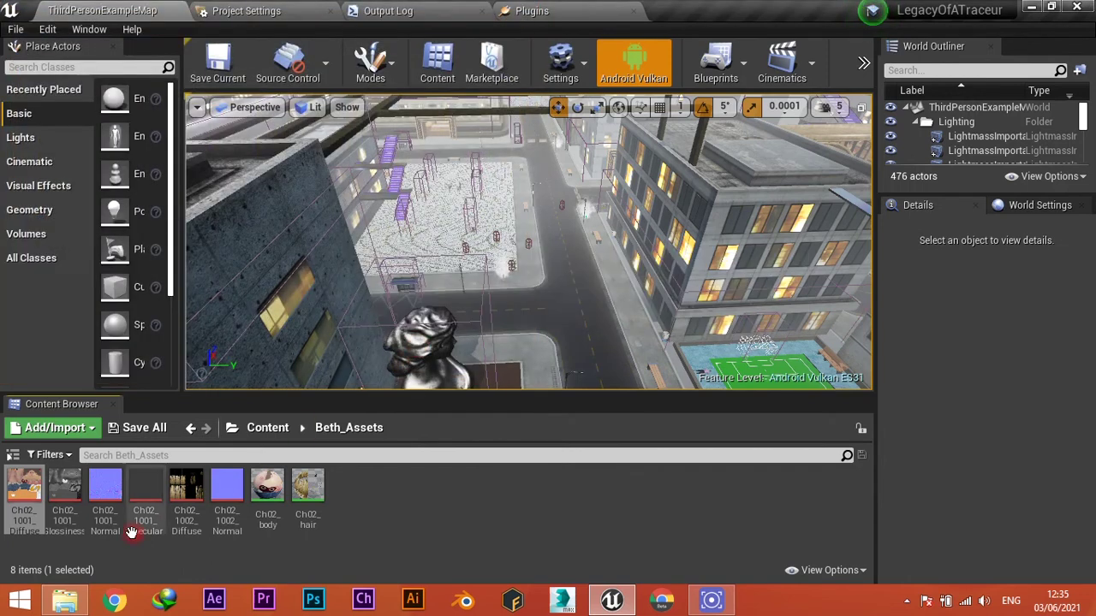
Step: Find Ch02_1001_Diffuse.TGA in Work (D:) Videos, then drag it onto Unreal's taskbar icon
left_click(64, 600)
left_click(189, 444)
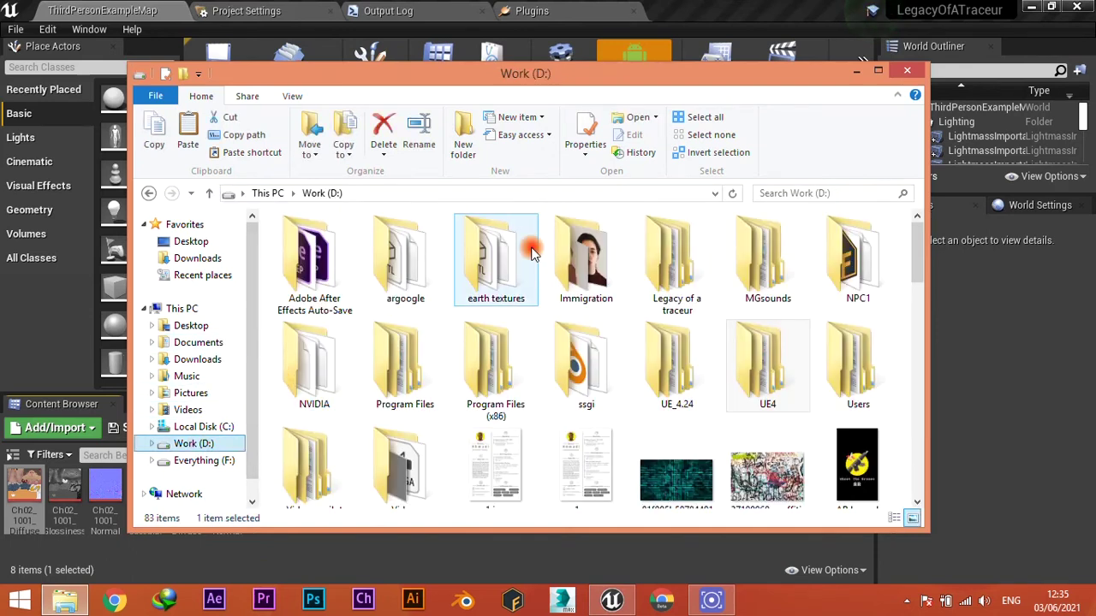
scroll(403, 436, "down", 1)
left_click(401, 432)
scroll(416, 411, "down", 1)
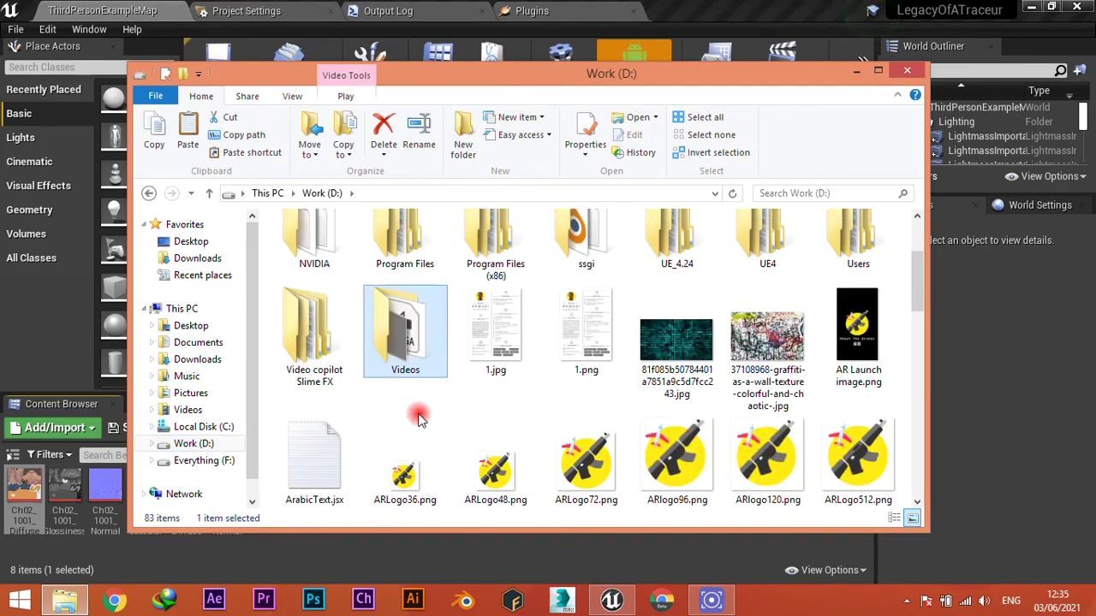
double_click(403, 334)
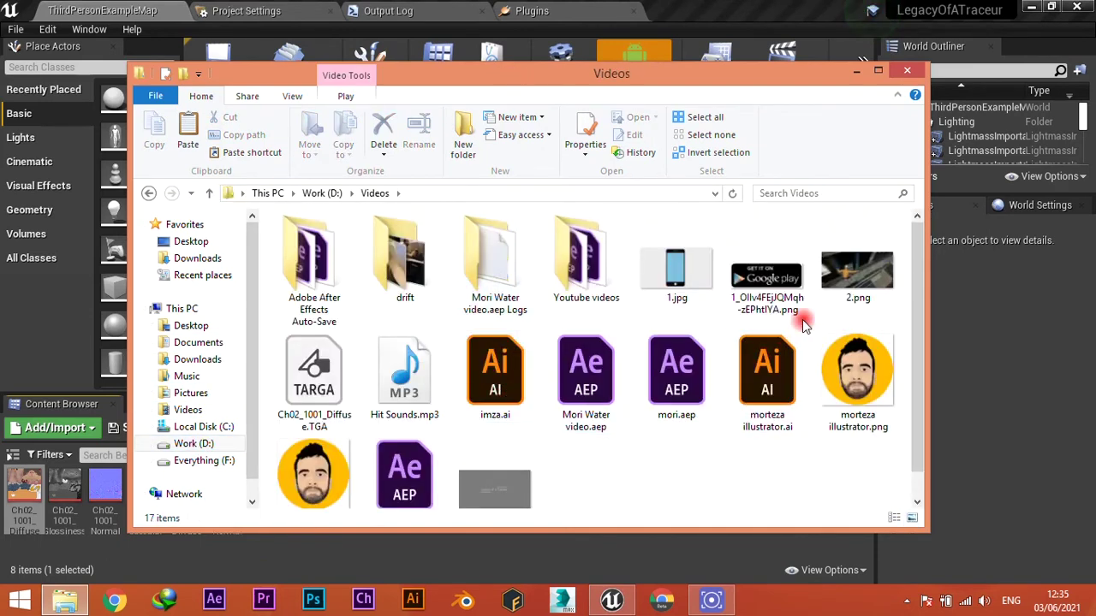
right_click(321, 377)
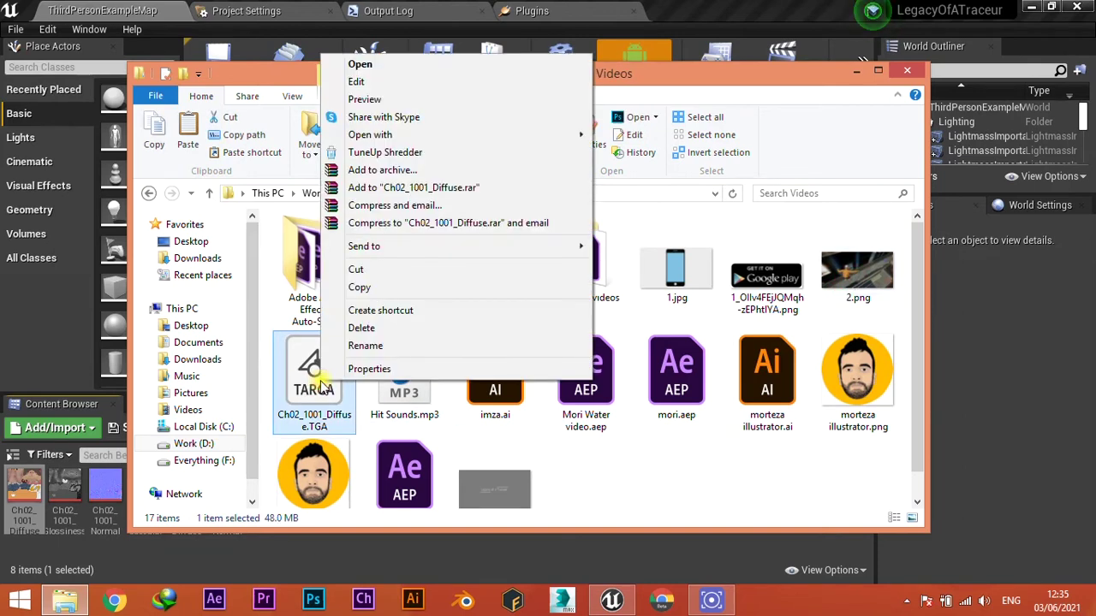
left_click(359, 65)
left_click_drag(321, 366, 74, 491)
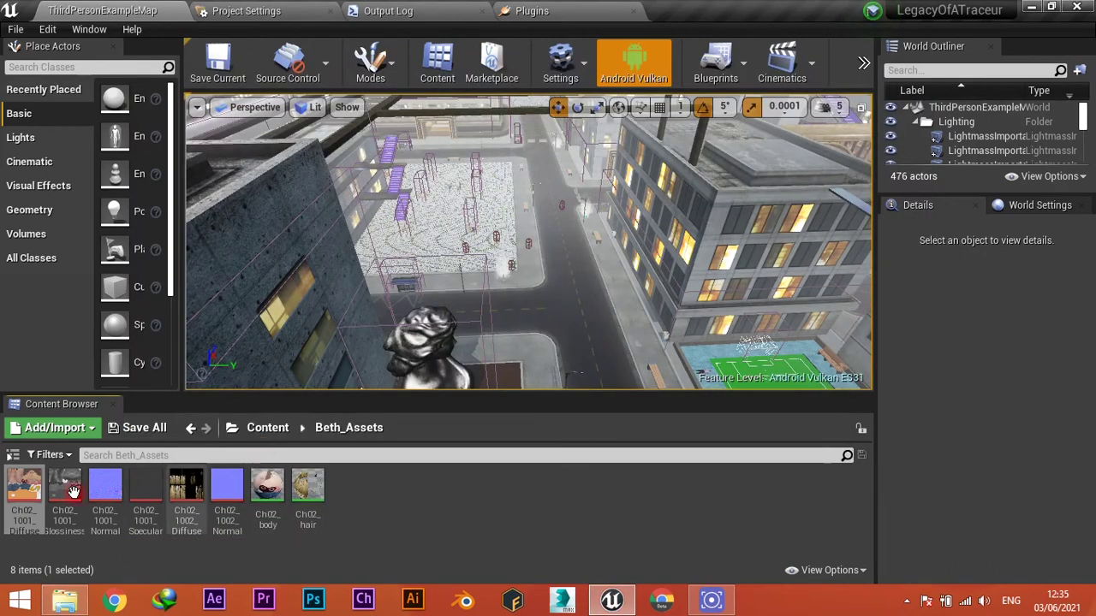
Step: Re-export Ch02_1001_Diffuse as a Windows Bitmap (*.BMP) into the Videos folder
right_click(26, 490)
mouse_move(90, 363)
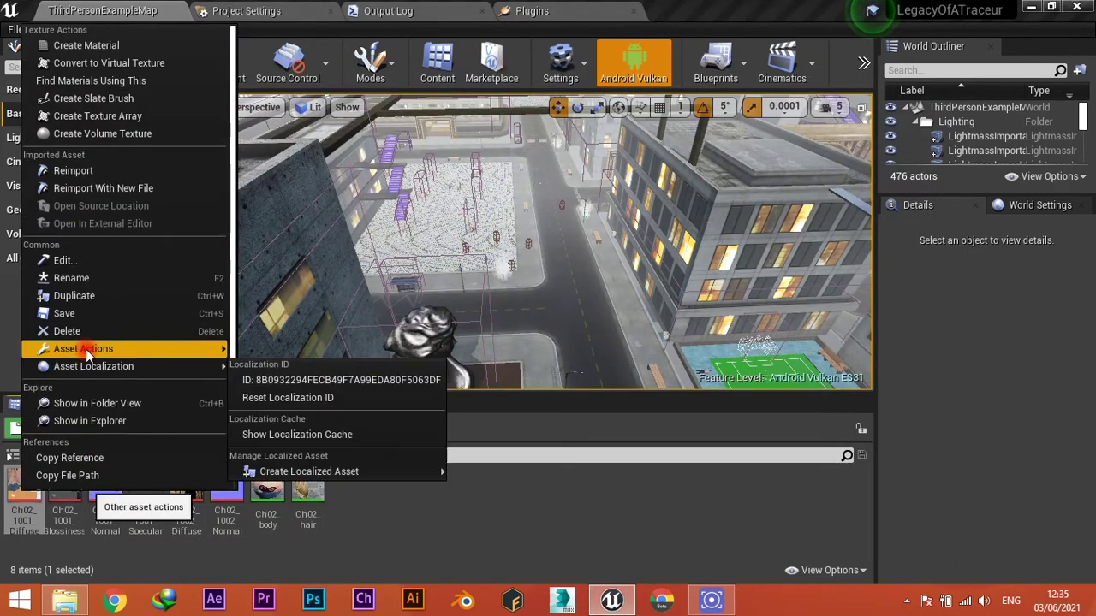
left_click(312, 418)
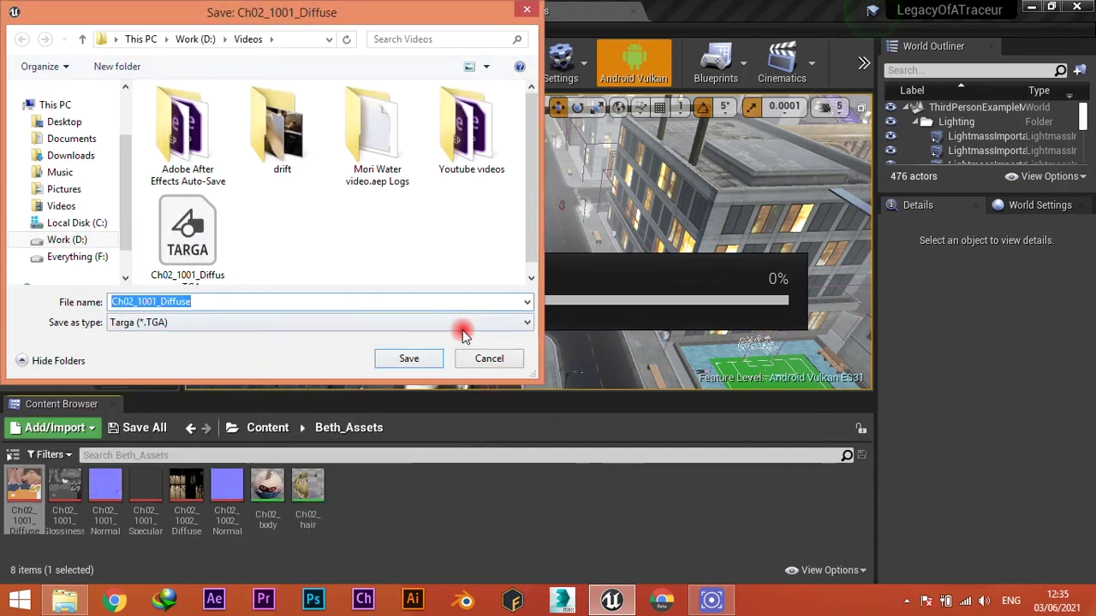
left_click(186, 324)
left_click(169, 375)
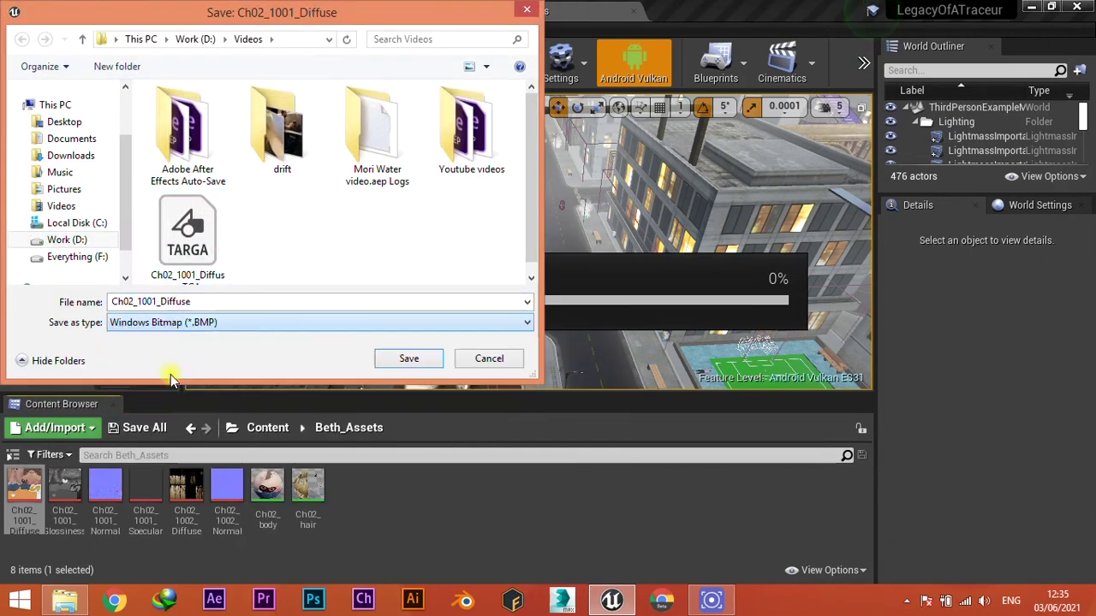
left_click(409, 359)
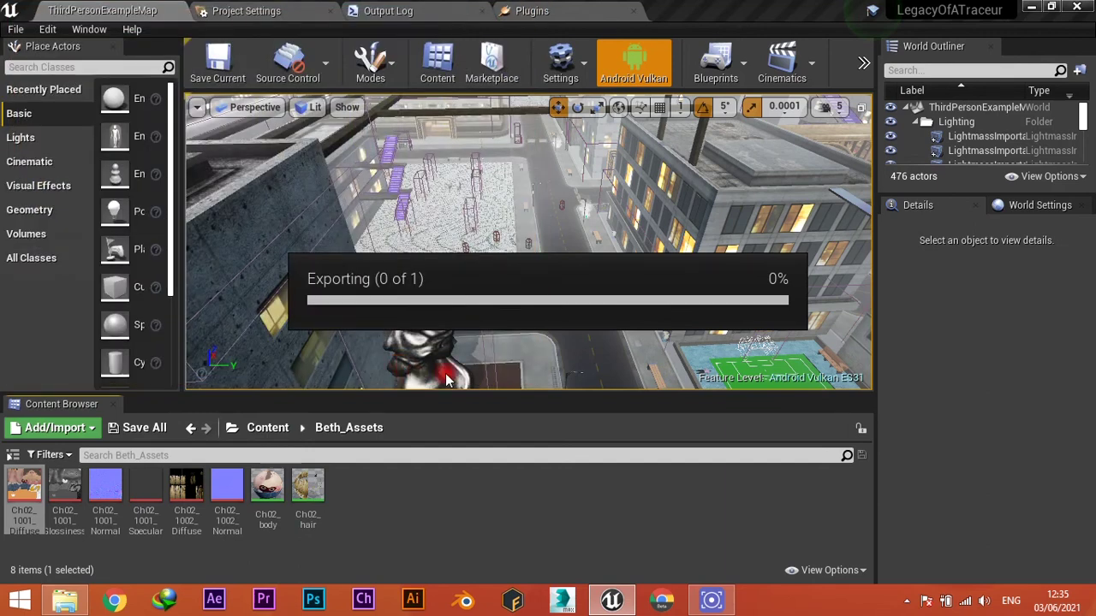
Step: Select Ch02_1001_Diffuse.BMP in Videos and open it in Paint for editing
left_click(65, 601)
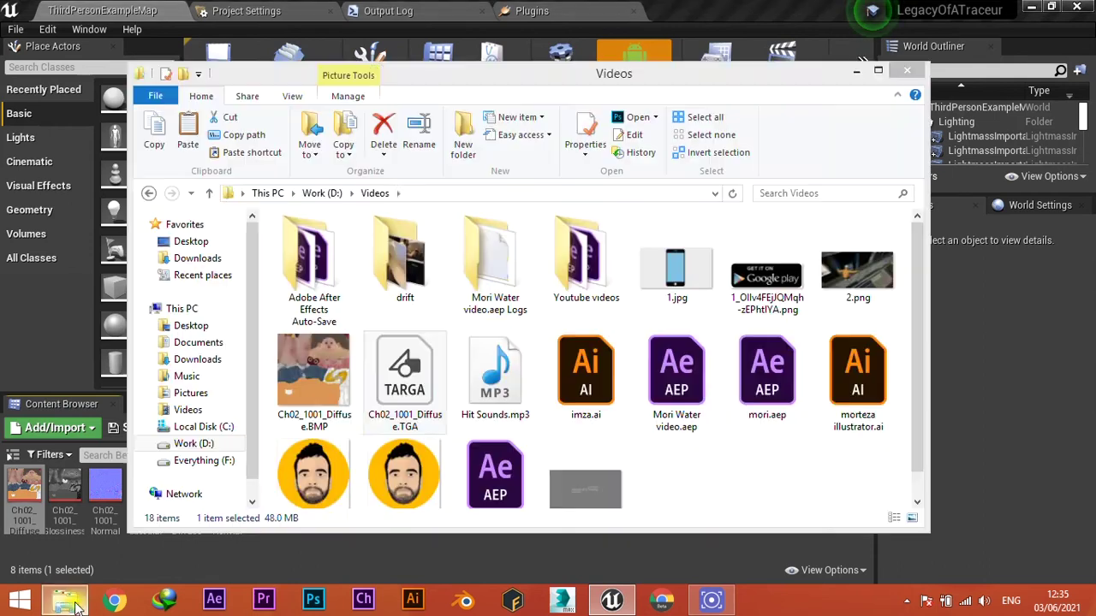
left_click(334, 383)
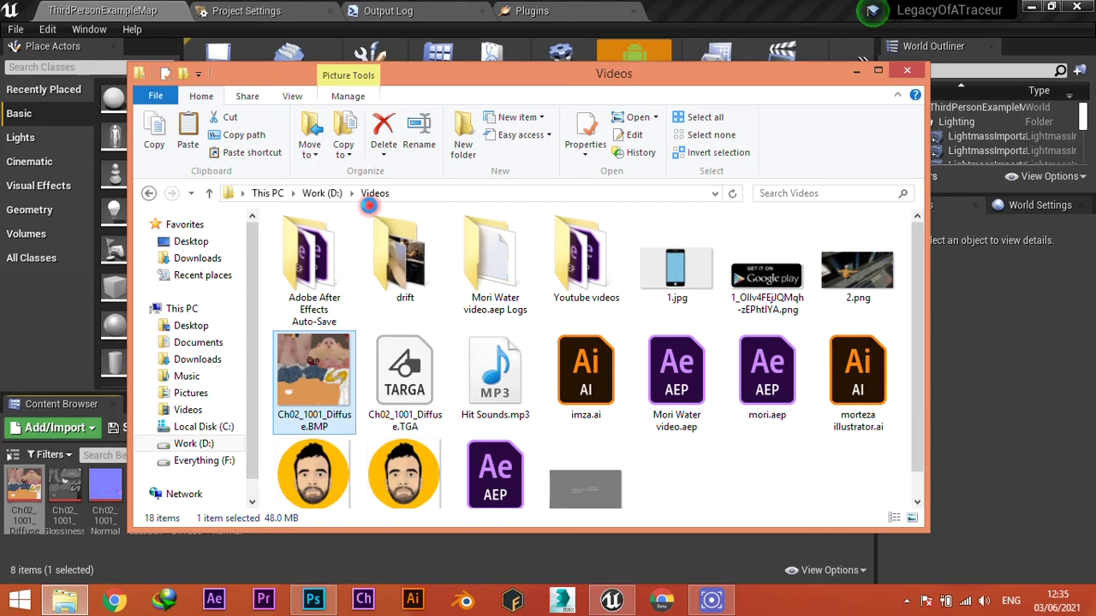
key("Escape")
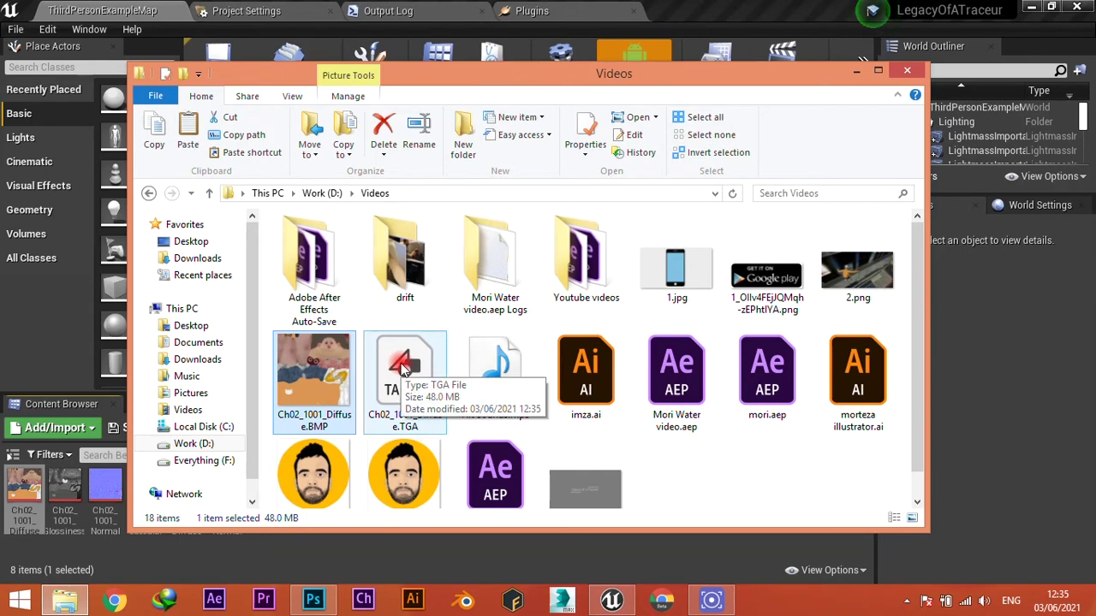
key("Return")
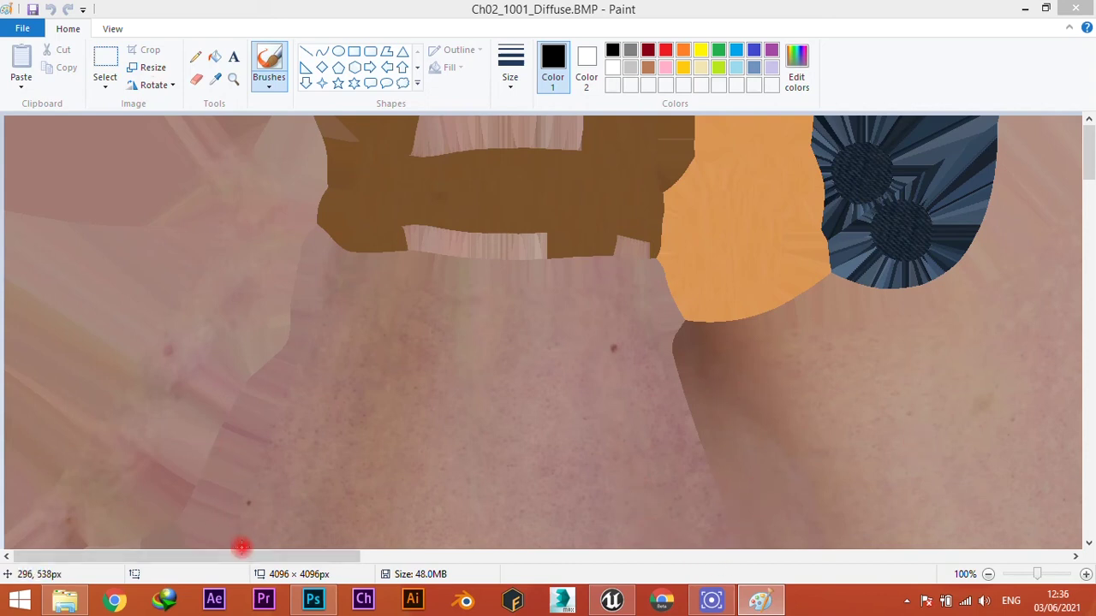
Step: Resize Ch02_1001_Diffuse to 20 percent with aspect ratio kept, giving 820 × 820 px
left_click(320, 603)
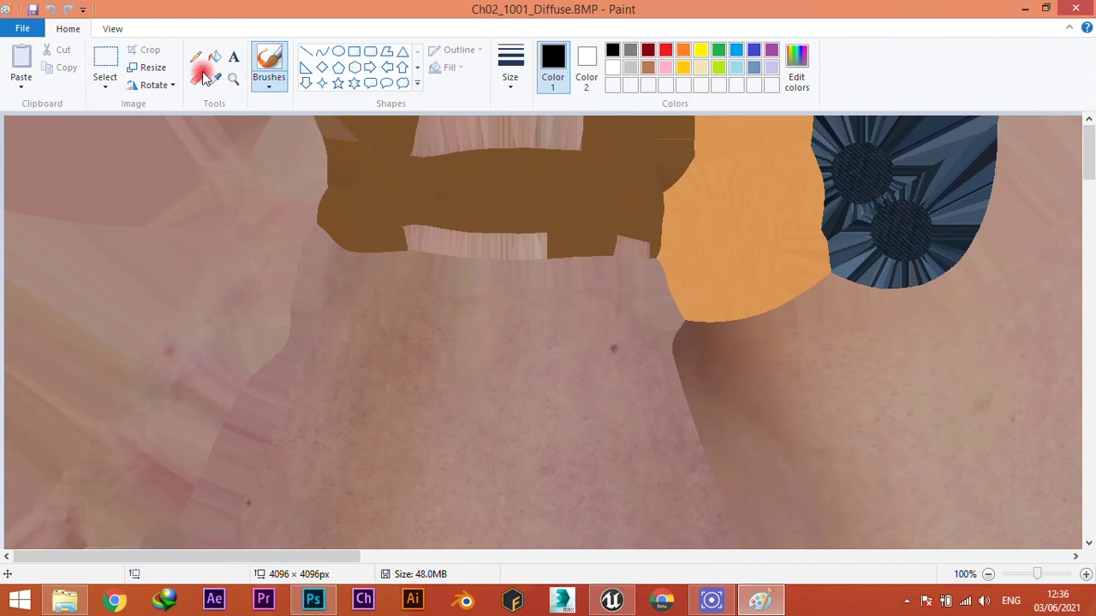
left_click(146, 68)
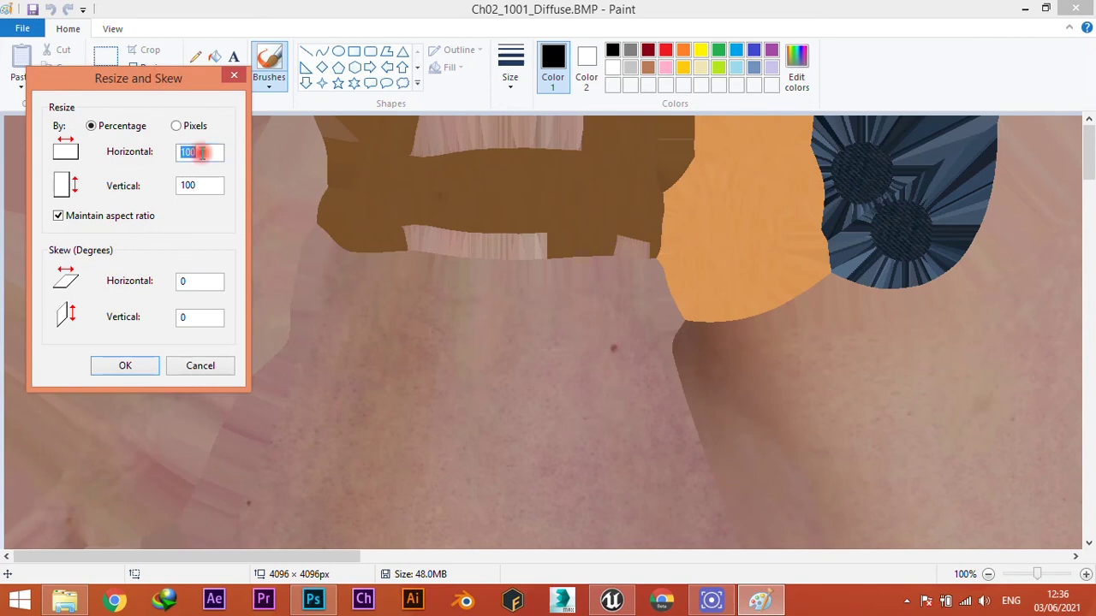
type("20")
key("Return")
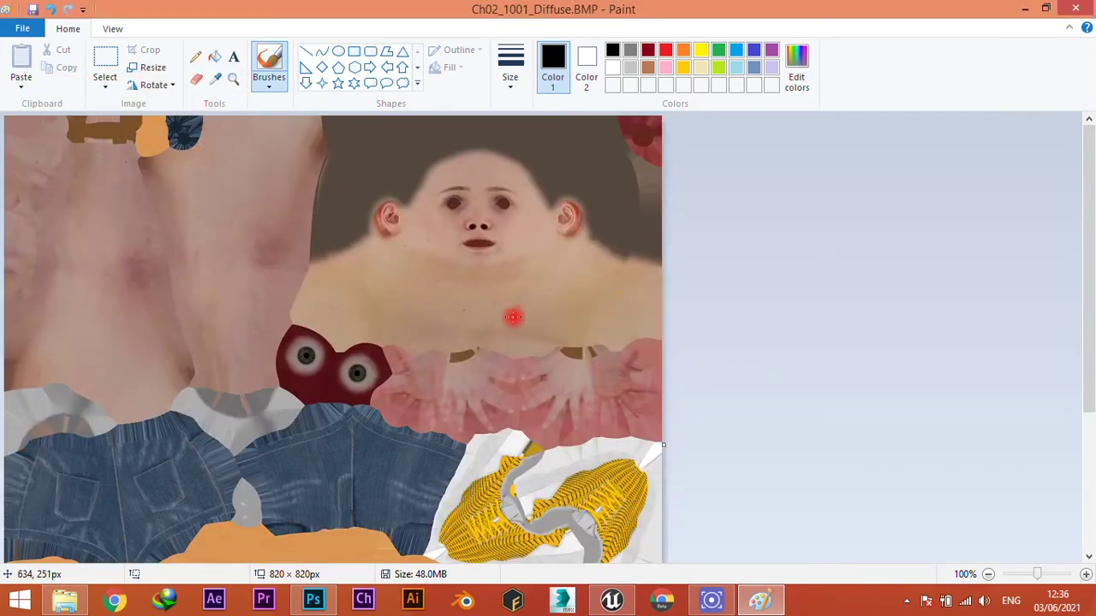
scroll(512, 319, "down", 5)
scroll(512, 322, "up", 2)
scroll(513, 317, "down", 2)
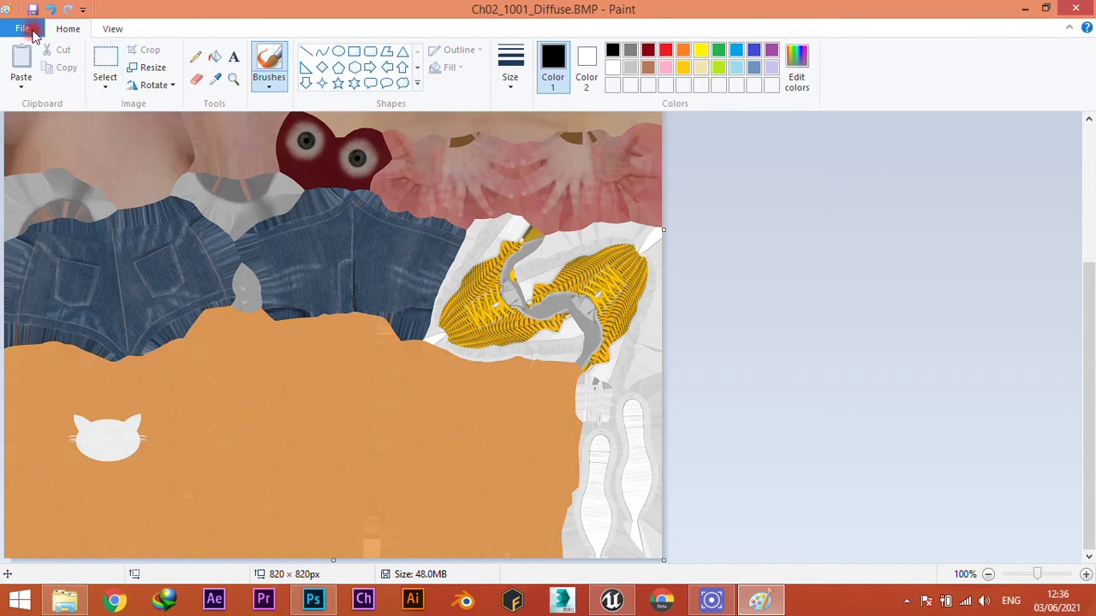
Step: Save the image as JPEG, targeting Work (D:)\UE4\LegacyOfATraceur 4.26\Content\Beth_Assets
left_click(25, 29)
mouse_move(51, 159)
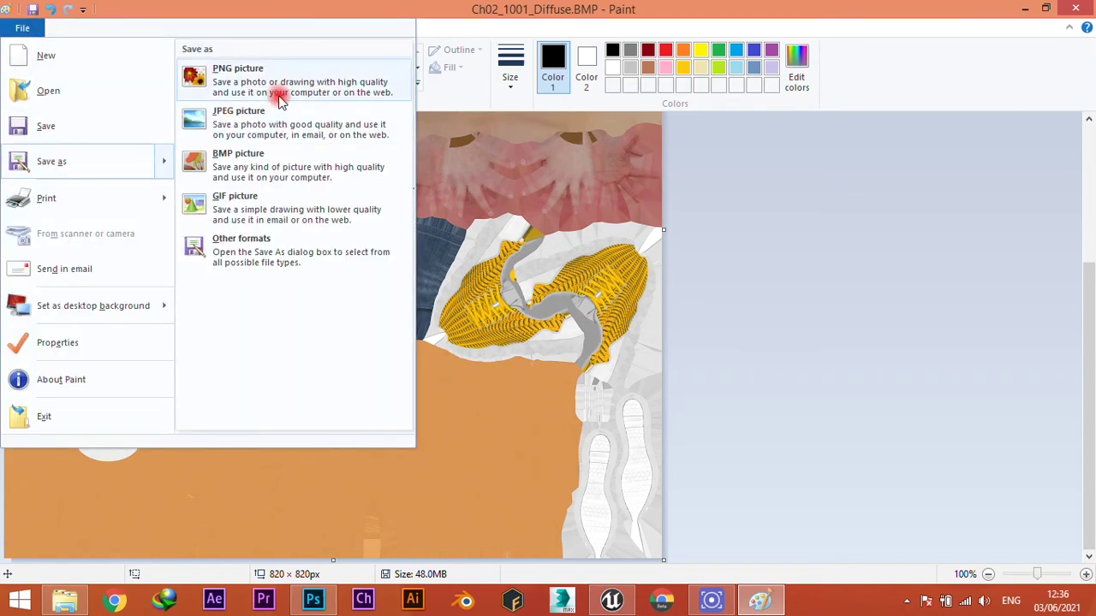
left_click(226, 118)
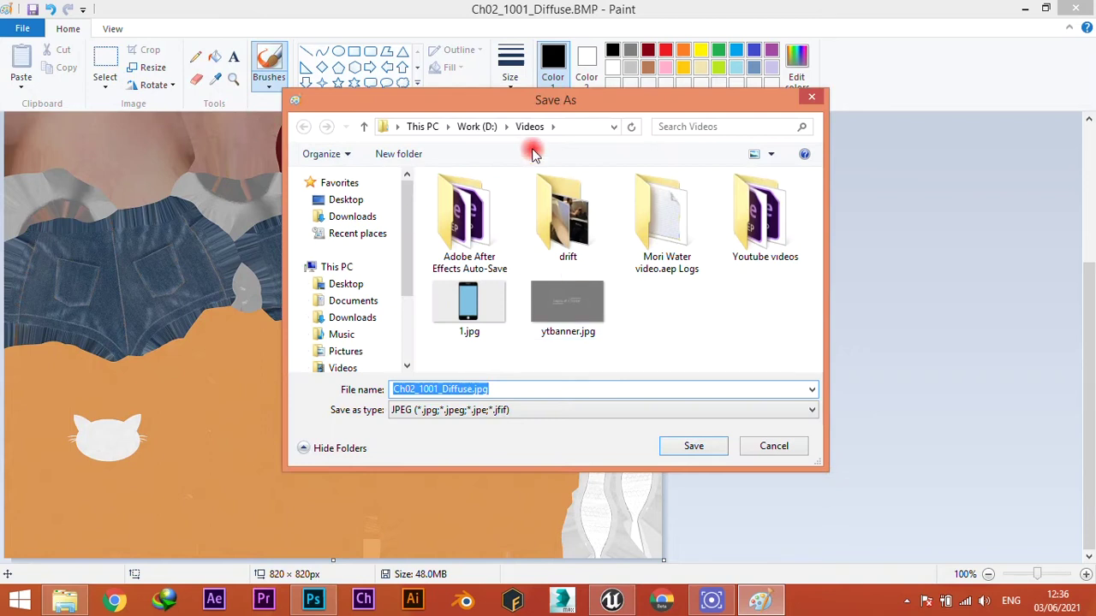
left_click(472, 126)
left_click(631, 342)
scroll(623, 331, "down", 5)
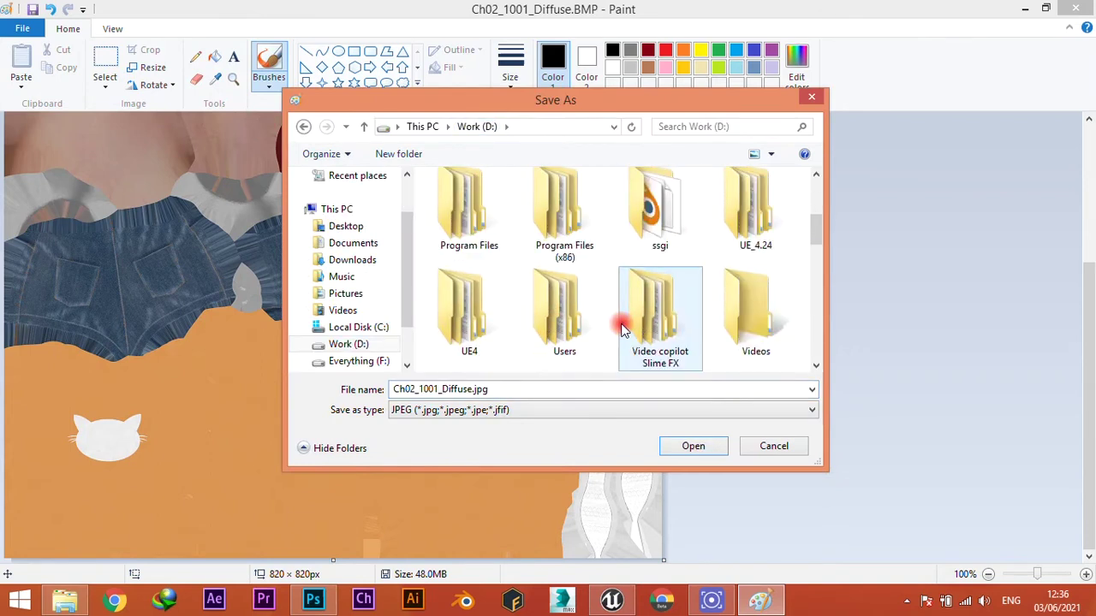
scroll(622, 331, "down", 1)
double_click(453, 201)
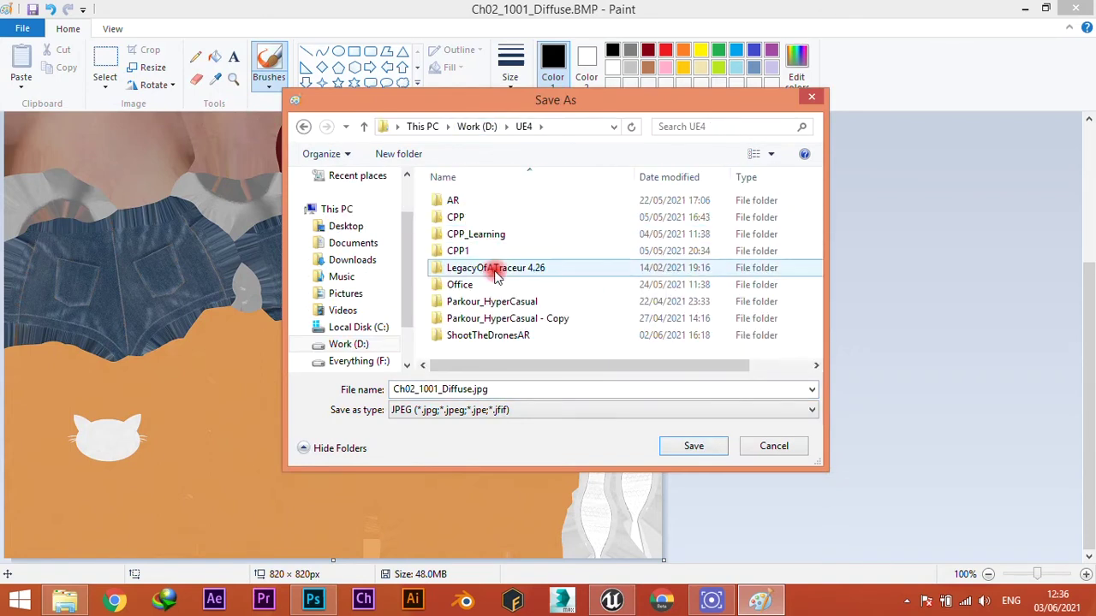
double_click(505, 268)
double_click(466, 250)
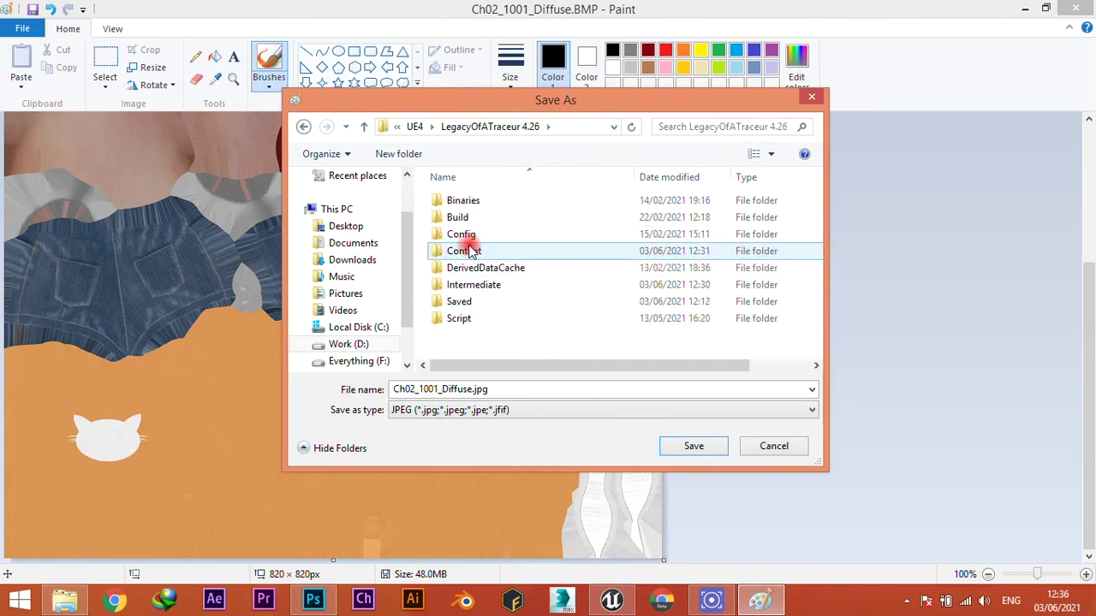
double_click(481, 221)
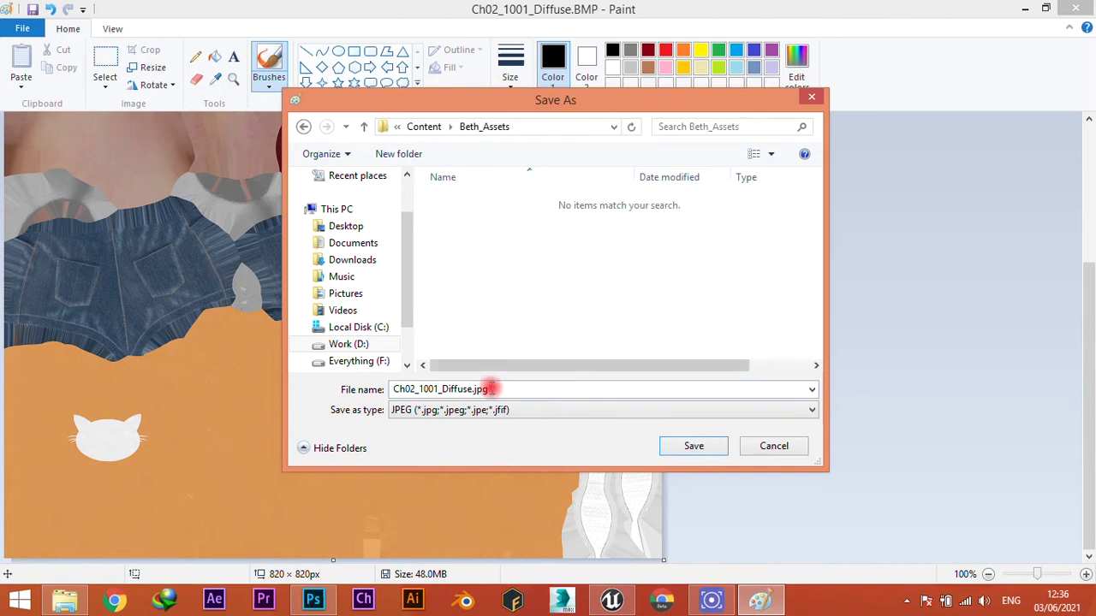
Step: Name the file CH_dif, save it, close Paint, and view the imported CH_dif in Unreal
double_click(492, 389)
type("CH_dif")
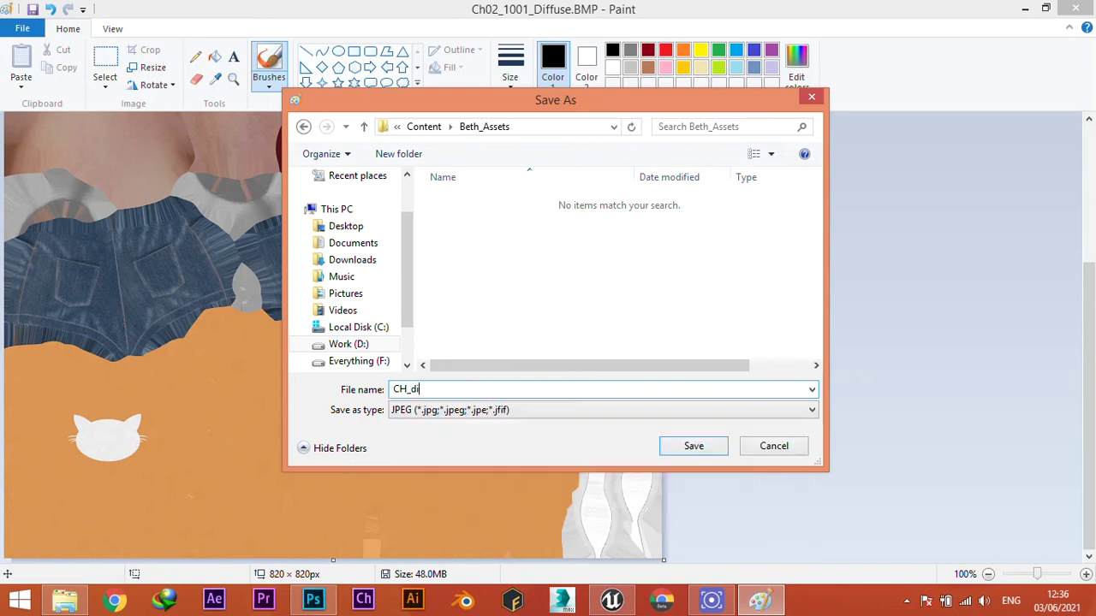
left_click(689, 446)
left_click(1075, 7)
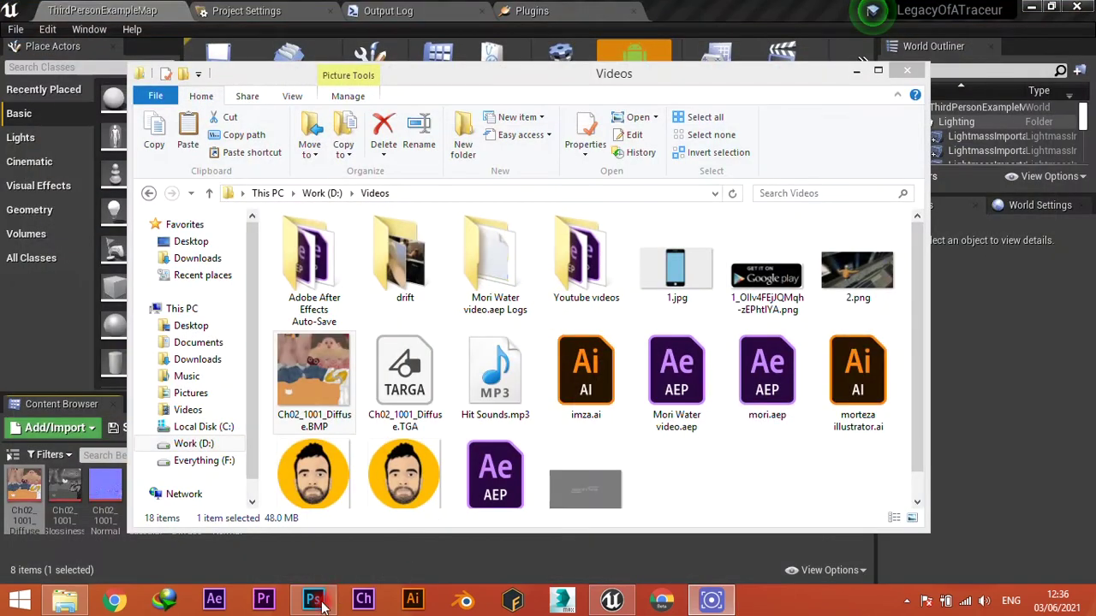
left_click(612, 600)
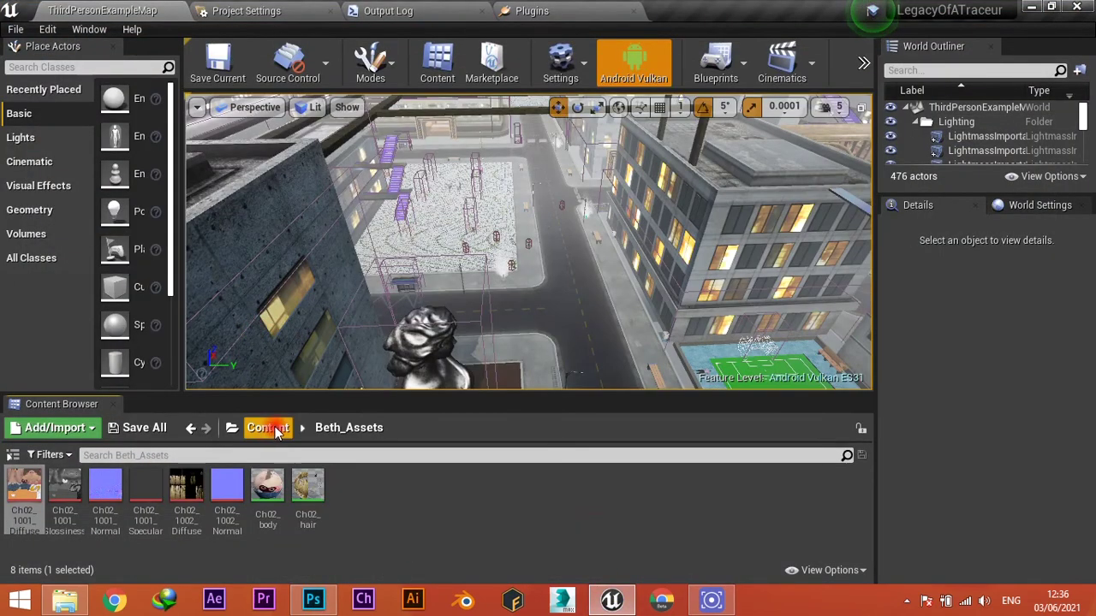
left_click(788, 559)
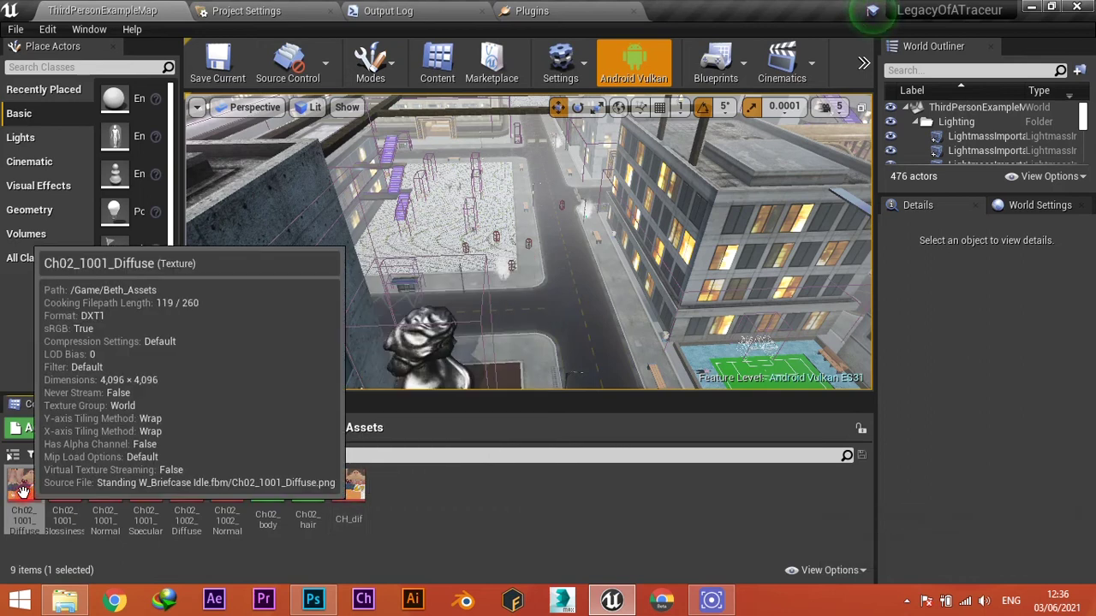
Step: Check the 164 KB CH_dif.jpg beside CH_dif.uasset in Content\Beth_Assets, then return to Unreal
left_click(65, 600)
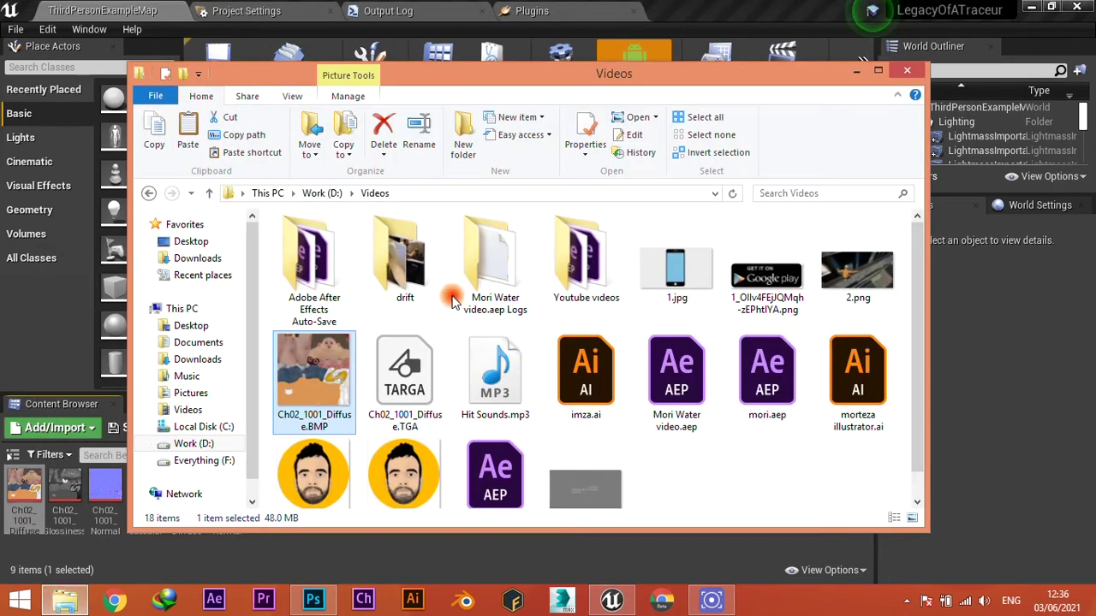
left_click(197, 444)
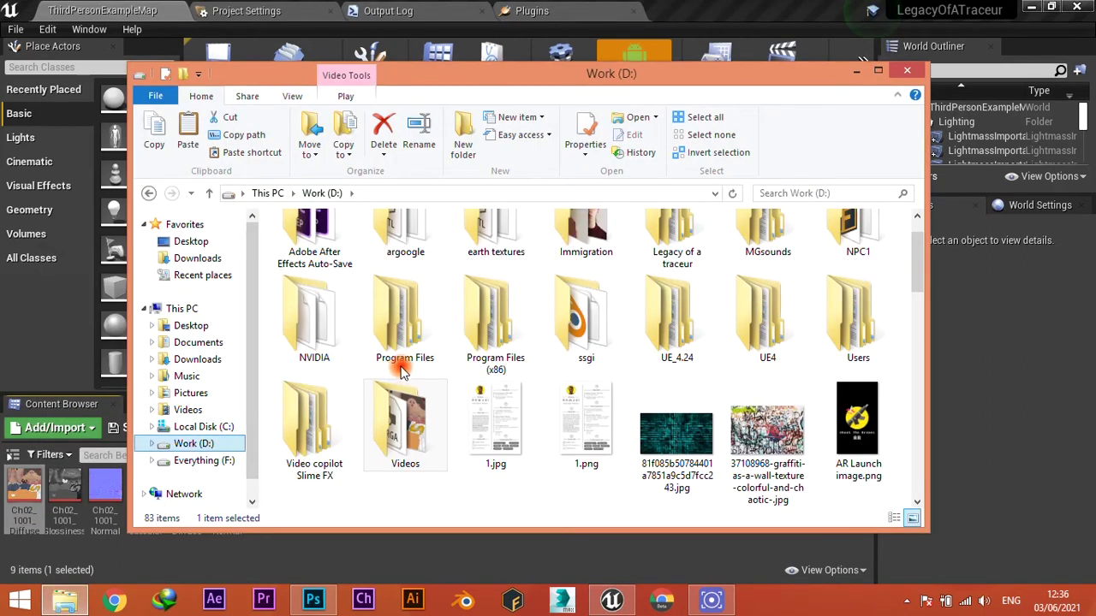
double_click(734, 324)
double_click(368, 312)
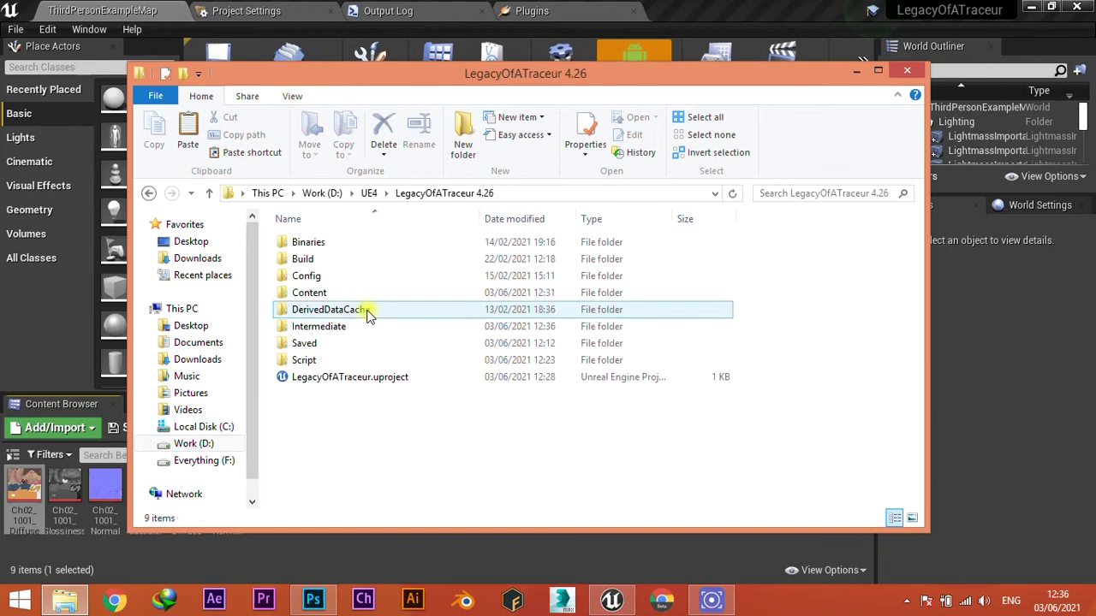
double_click(310, 293)
double_click(321, 260)
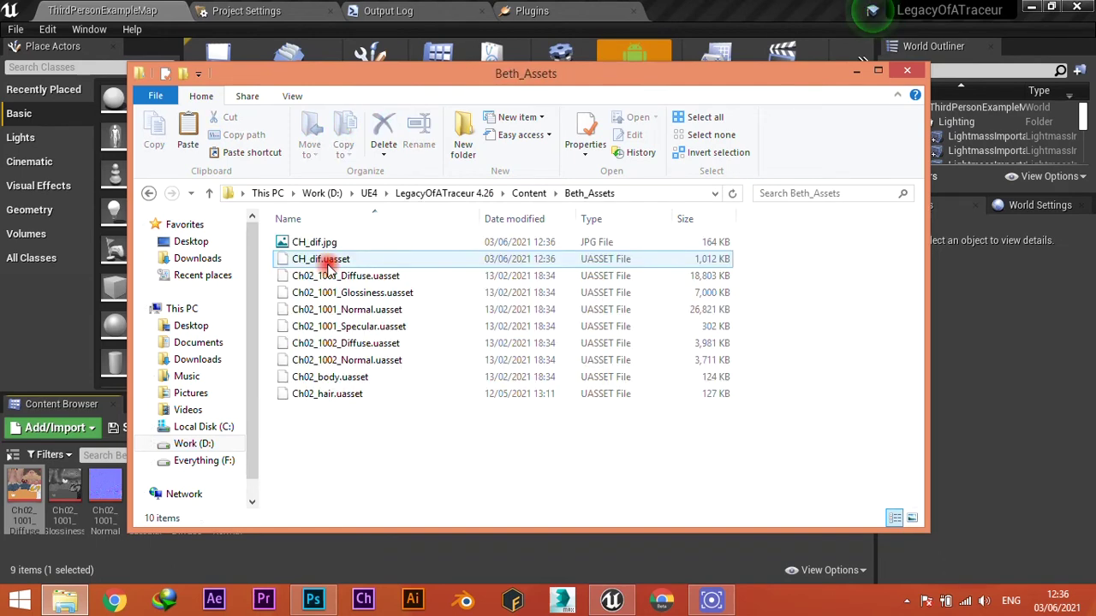
left_click(325, 243)
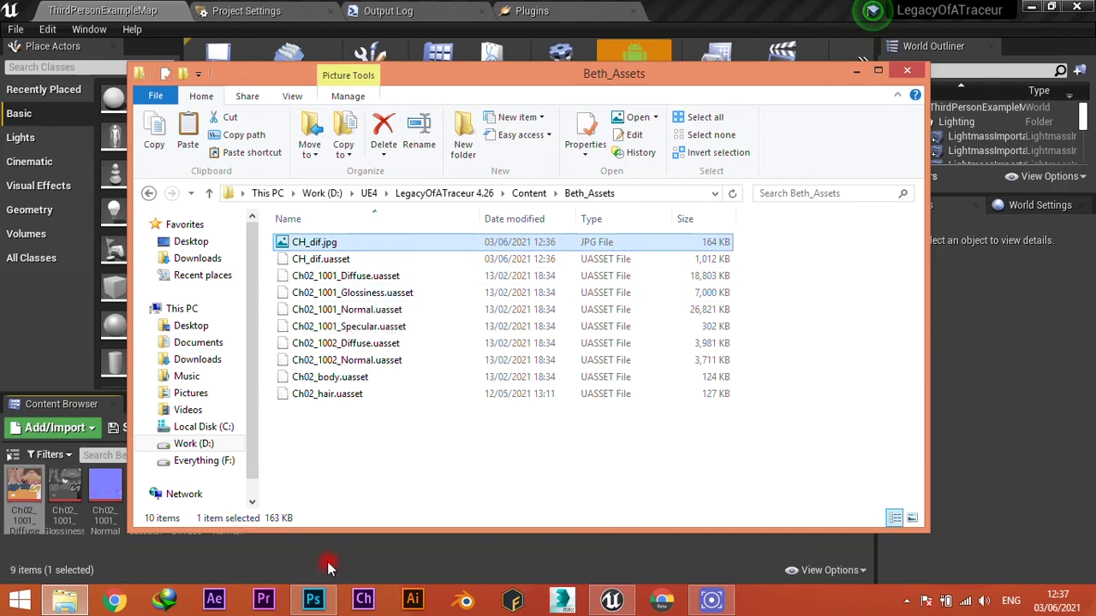
left_click(677, 8)
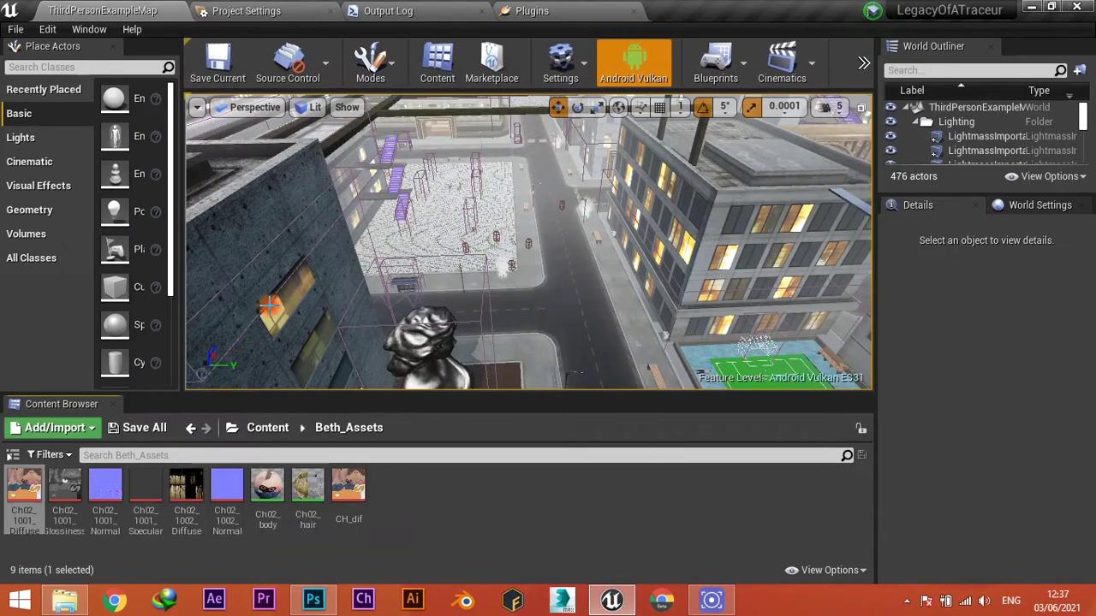
Step: Open and dock the Ch02_body material, then delete its top Texture Sample node
double_click(268, 489)
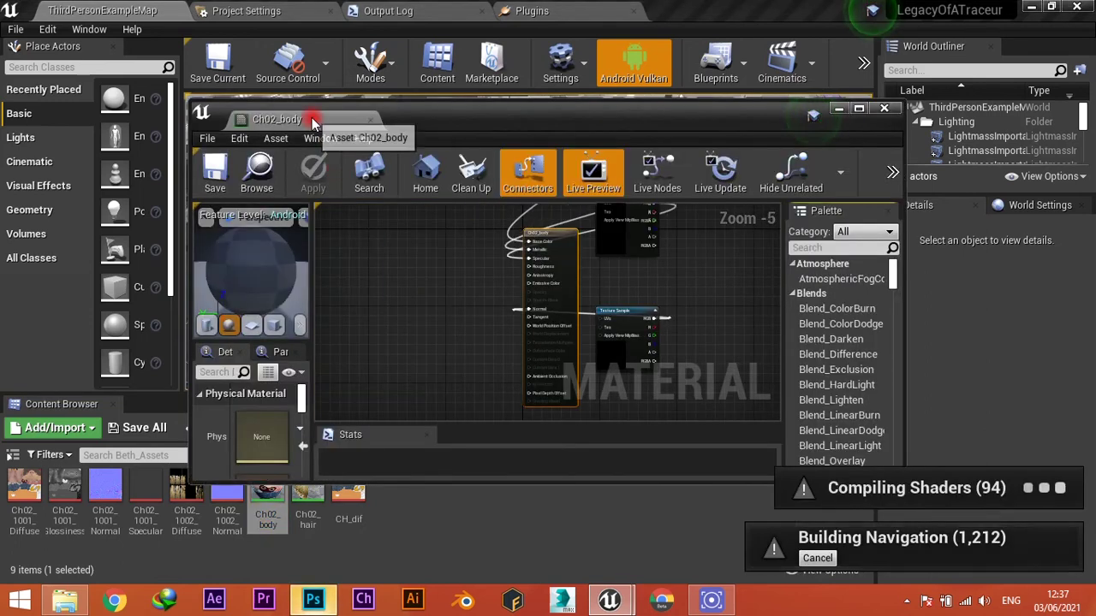
left_click_drag(312, 122, 685, 10)
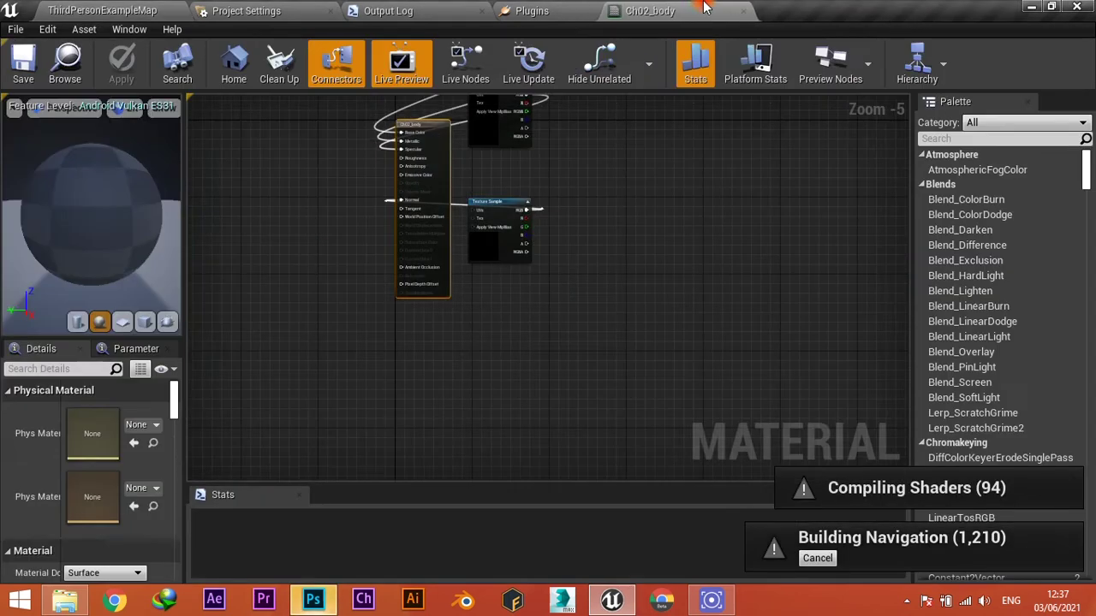
right_click_drag(458, 142, 442, 275)
left_click_drag(442, 276, 697, 203)
left_click(492, 168)
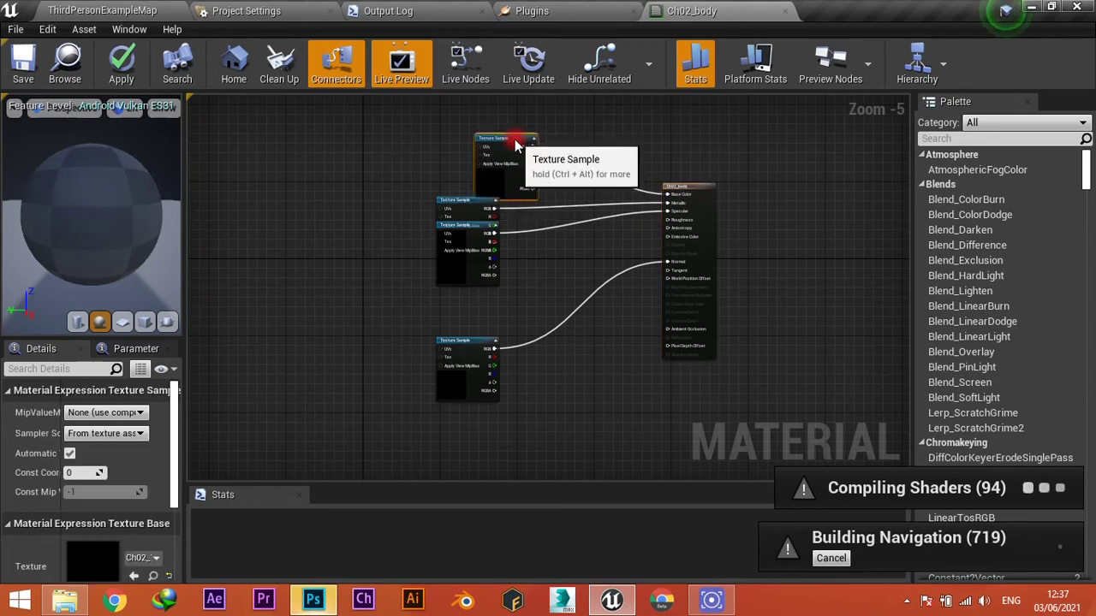
left_click_drag(492, 169, 537, 135)
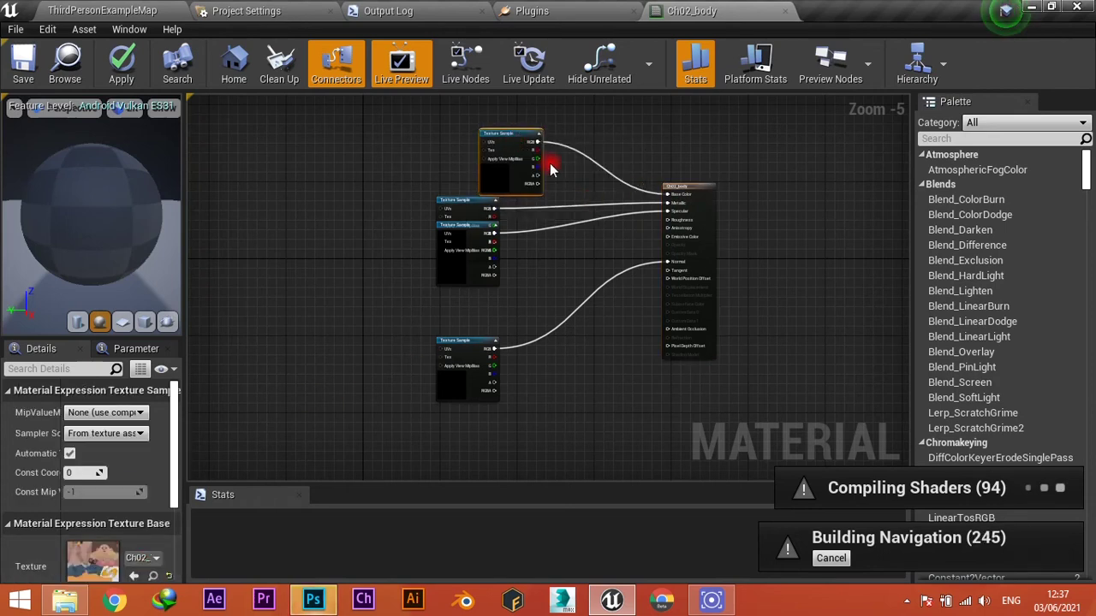
key("Delete")
Step: Add the CH_dif texture to the Ch02_body graph and apply the material changes
key("ctrl+Tab")
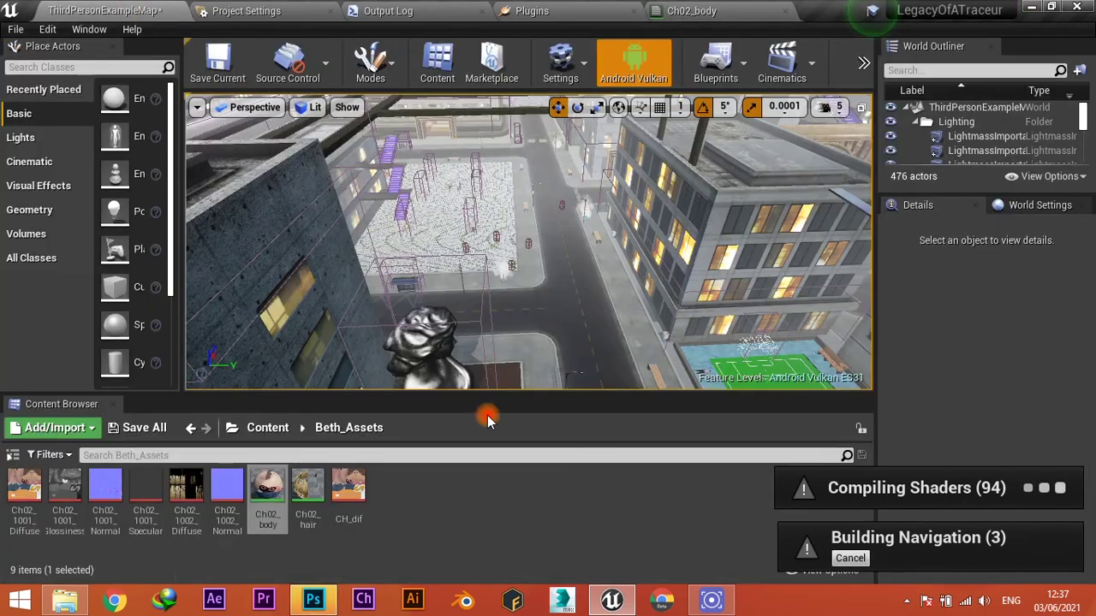
left_click(348, 492)
left_click_drag(692, 11, 668, 194)
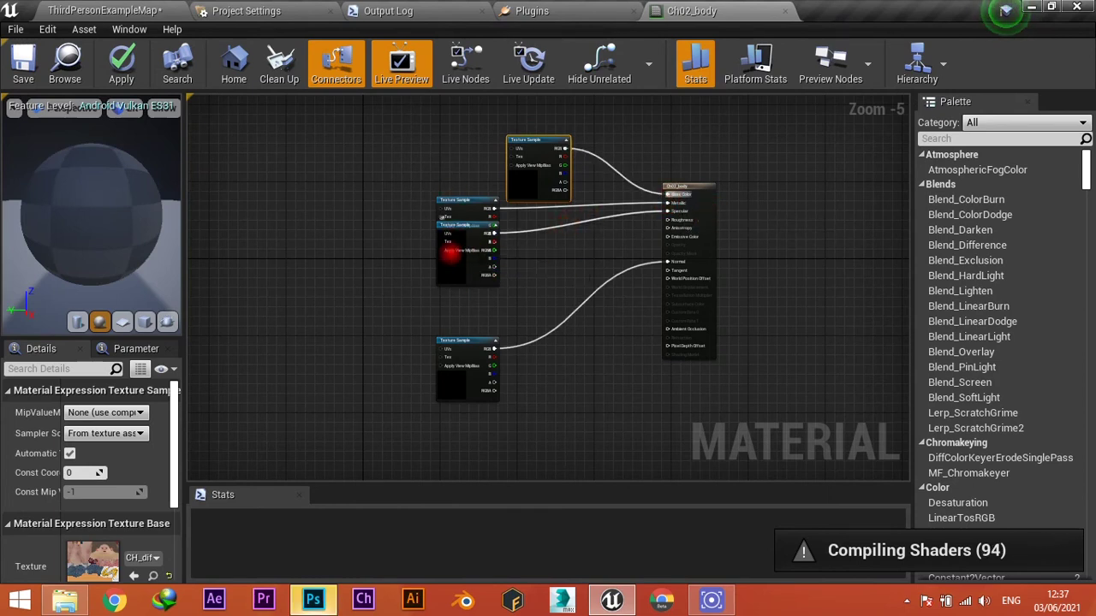
left_click_drag(459, 254, 463, 313)
left_click(122, 67)
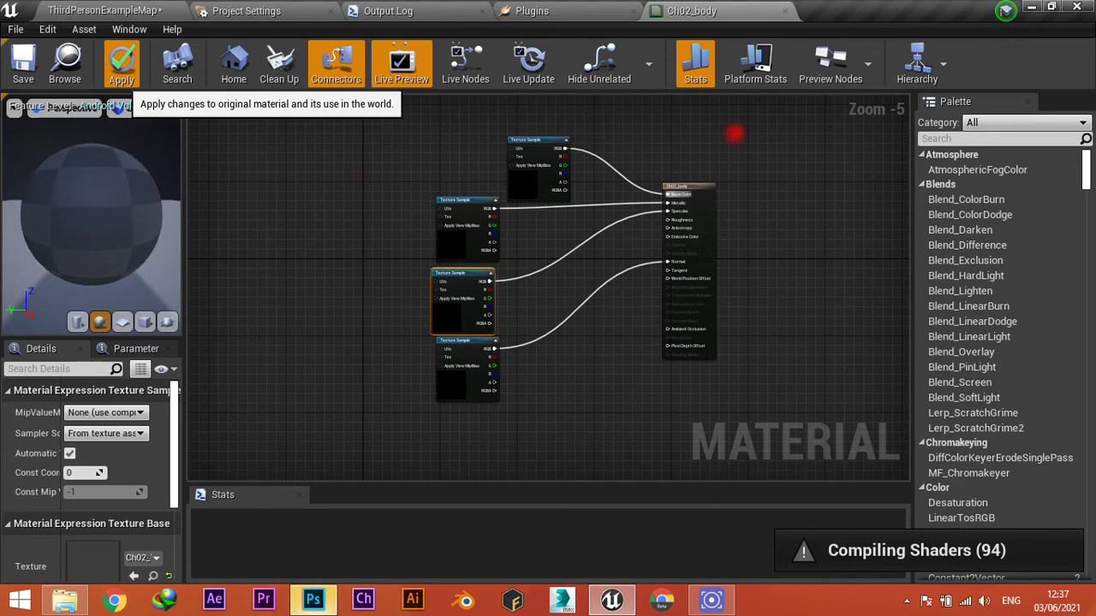
key("alt+Tab")
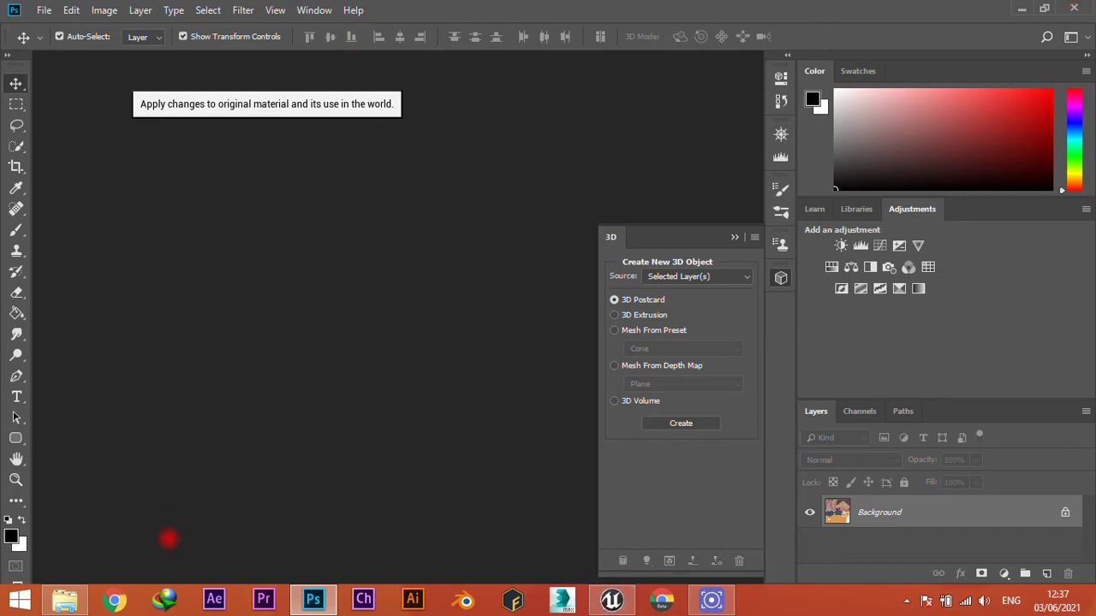
Step: Navigate from the UE4 folder into the LegacyOfATraceur 4.26 project's Saved folder
left_click(65, 600)
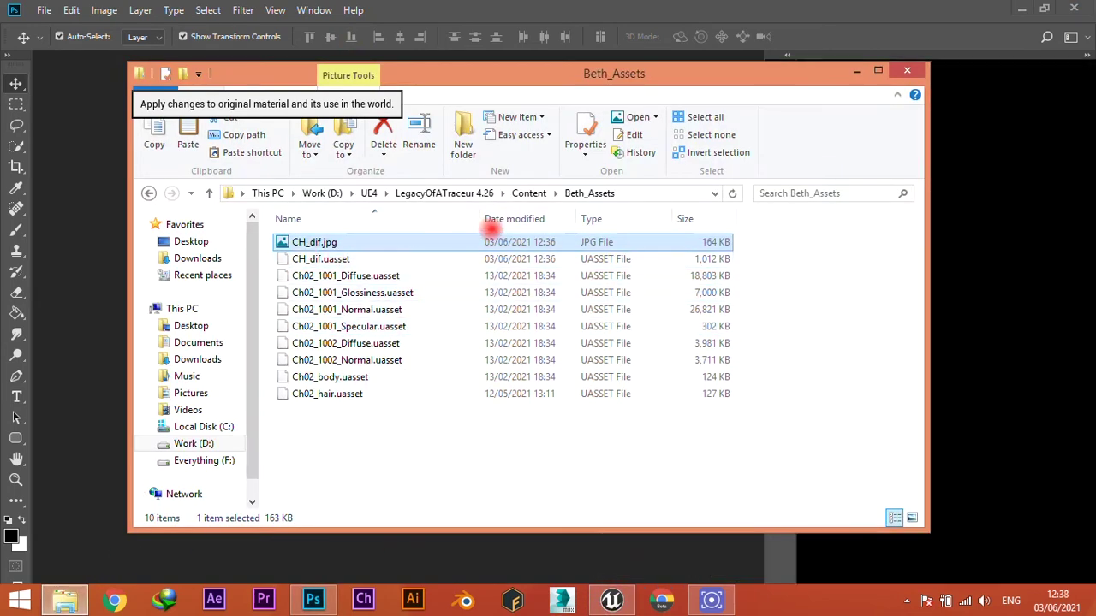
left_click(374, 202)
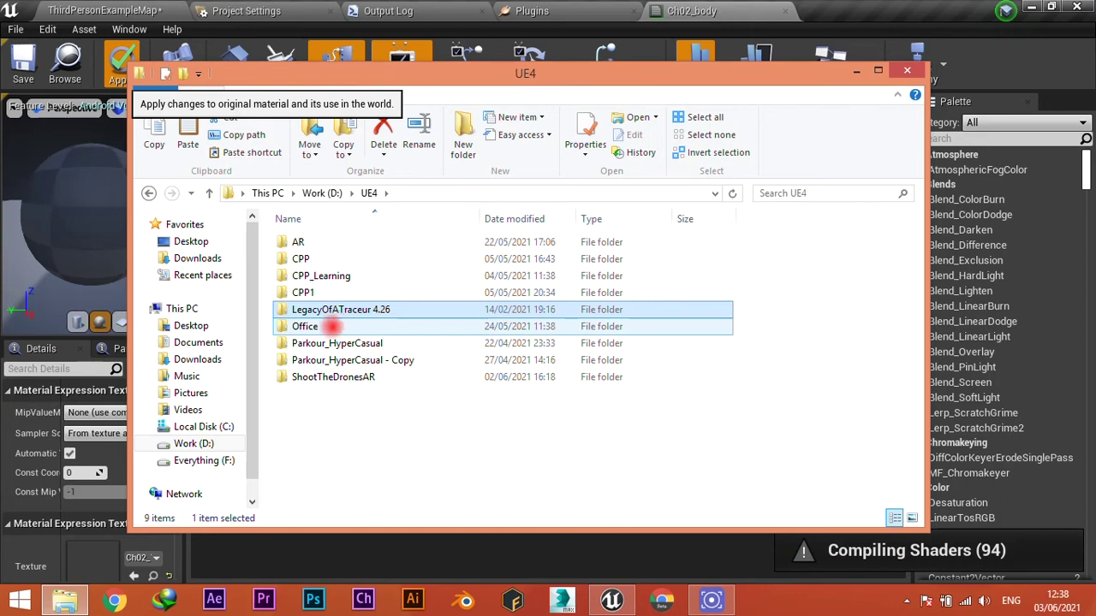
double_click(346, 310)
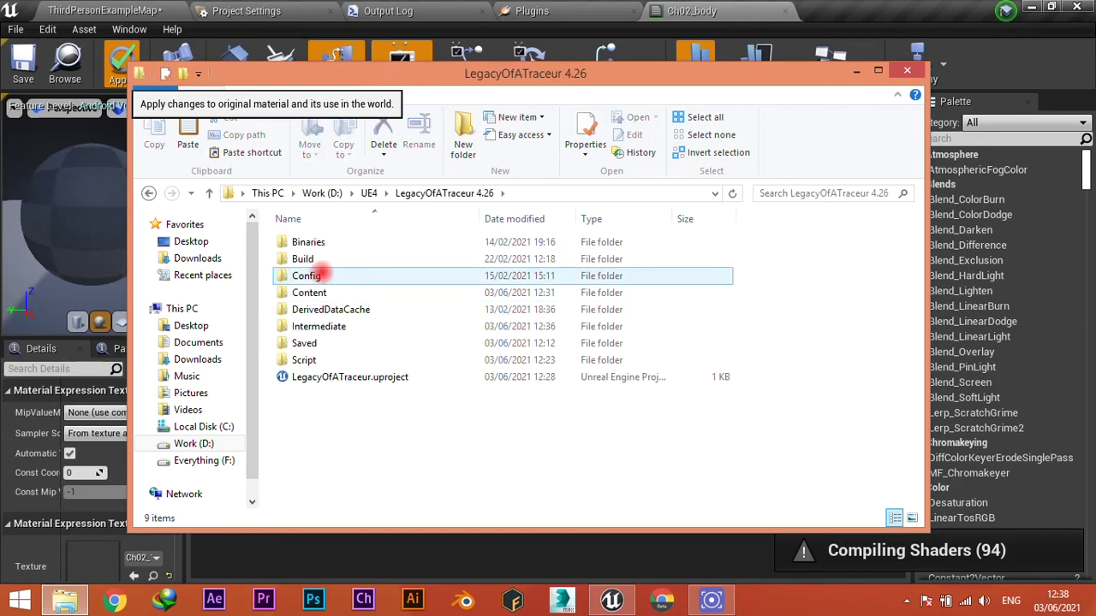
double_click(311, 292)
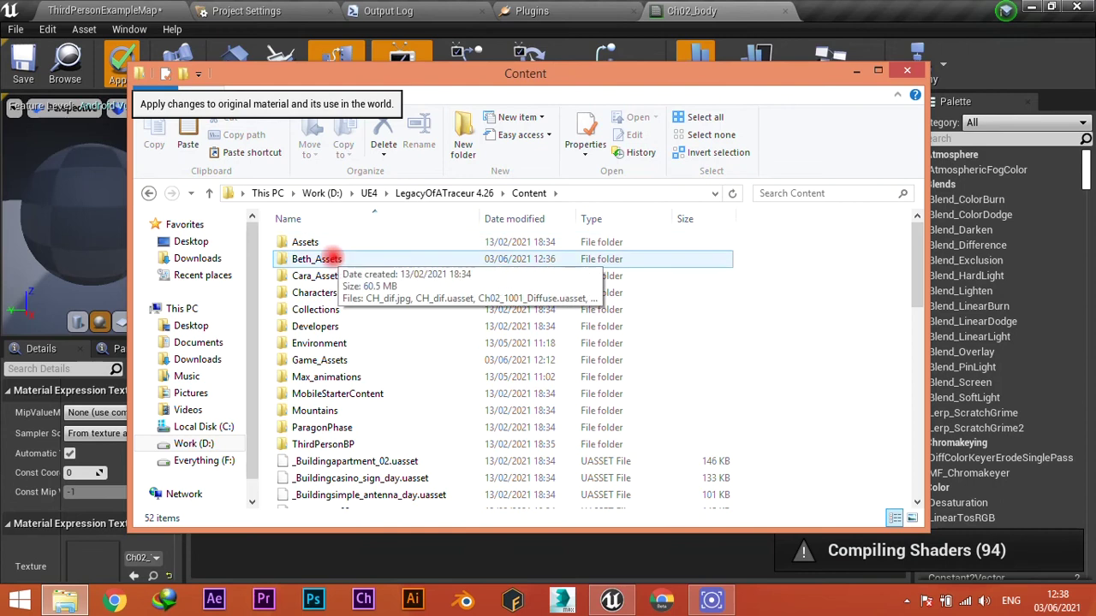
left_click(436, 192)
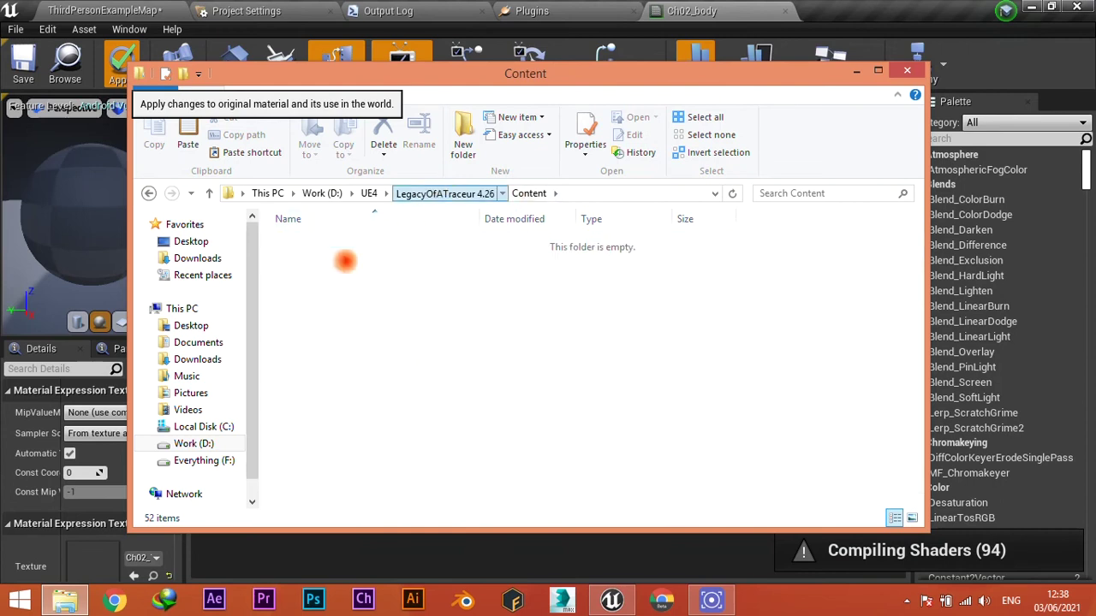
double_click(295, 349)
Step: Open Cooked > Android_ETC2 > LegacyOfATraceur > Content > Cara_Assets
left_click(318, 292)
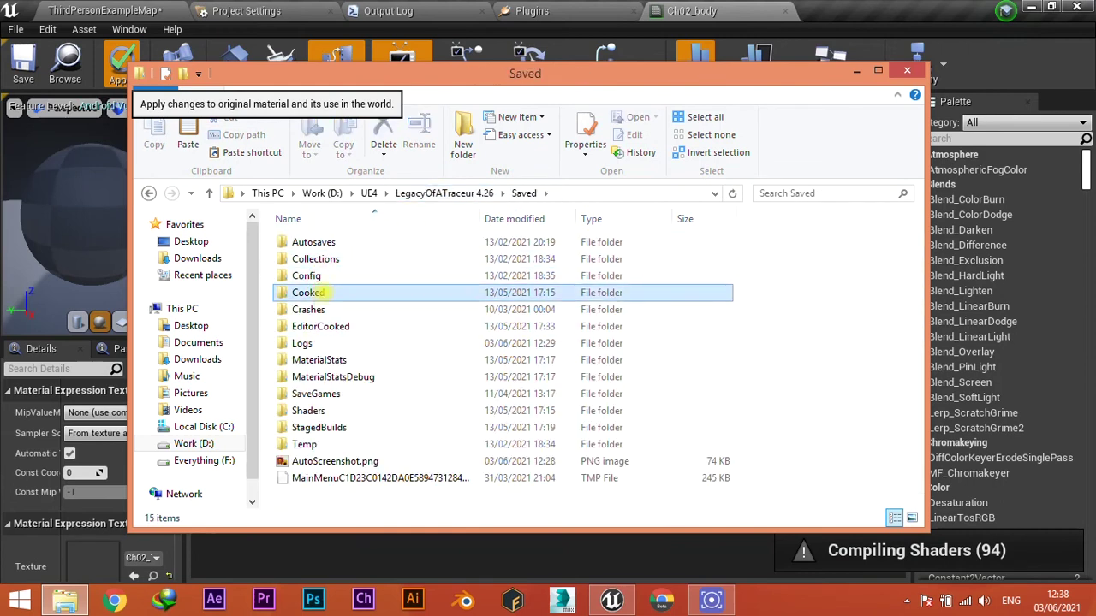
double_click(319, 292)
double_click(331, 259)
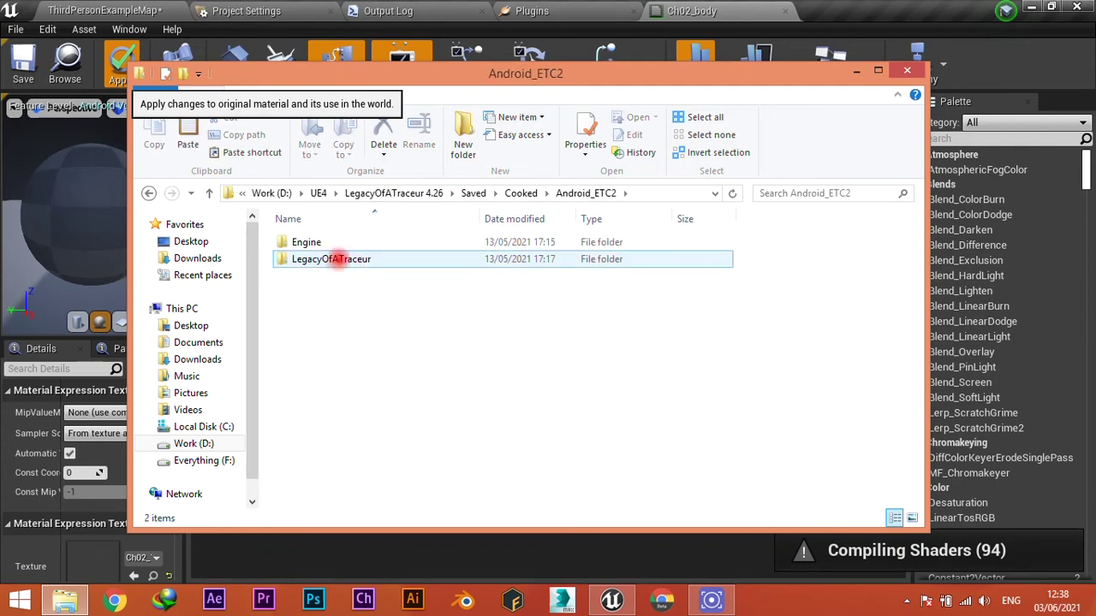
double_click(338, 258)
double_click(295, 243)
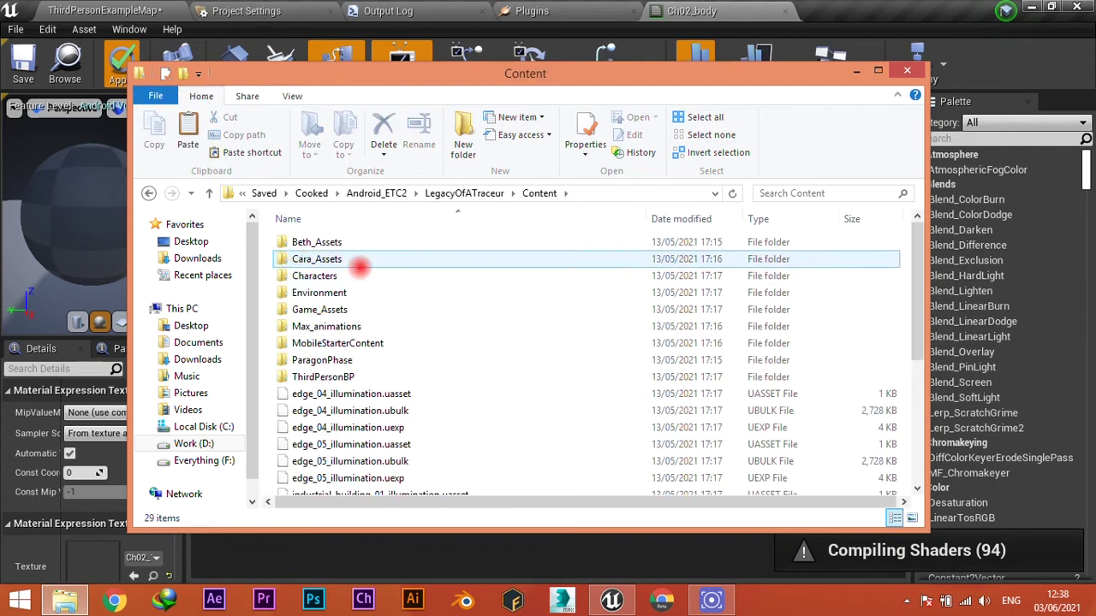
scroll(362, 411, "down", 4)
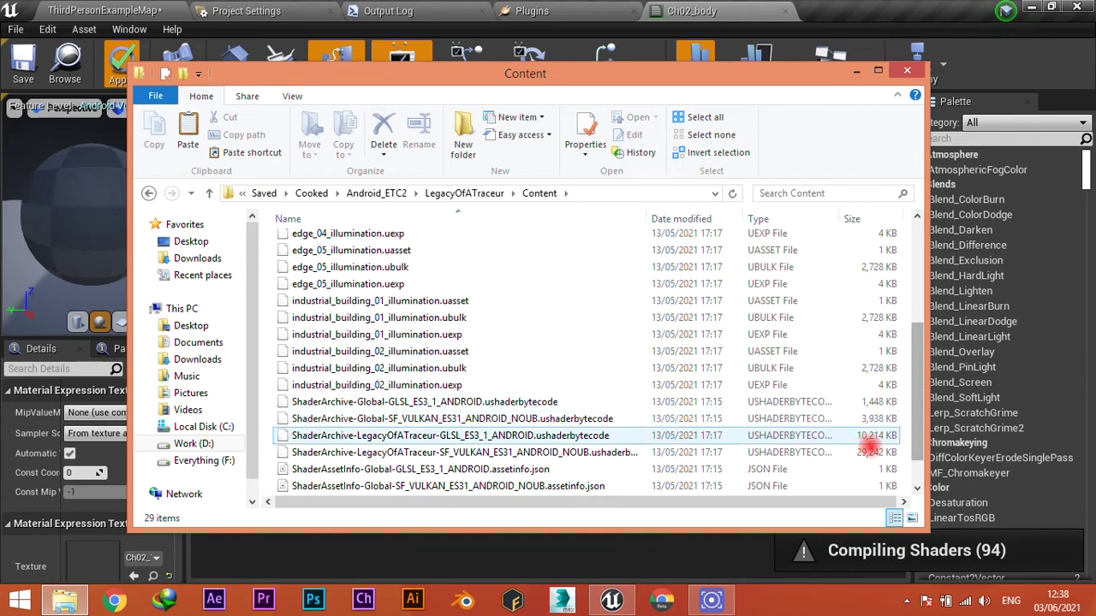
scroll(711, 443, "up", 4)
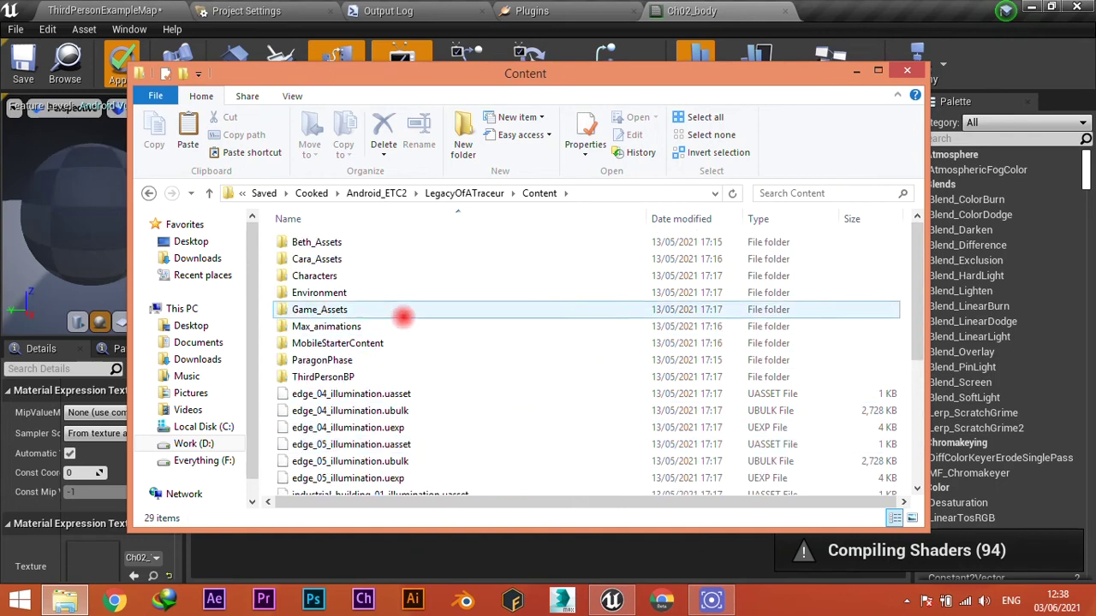
double_click(317, 258)
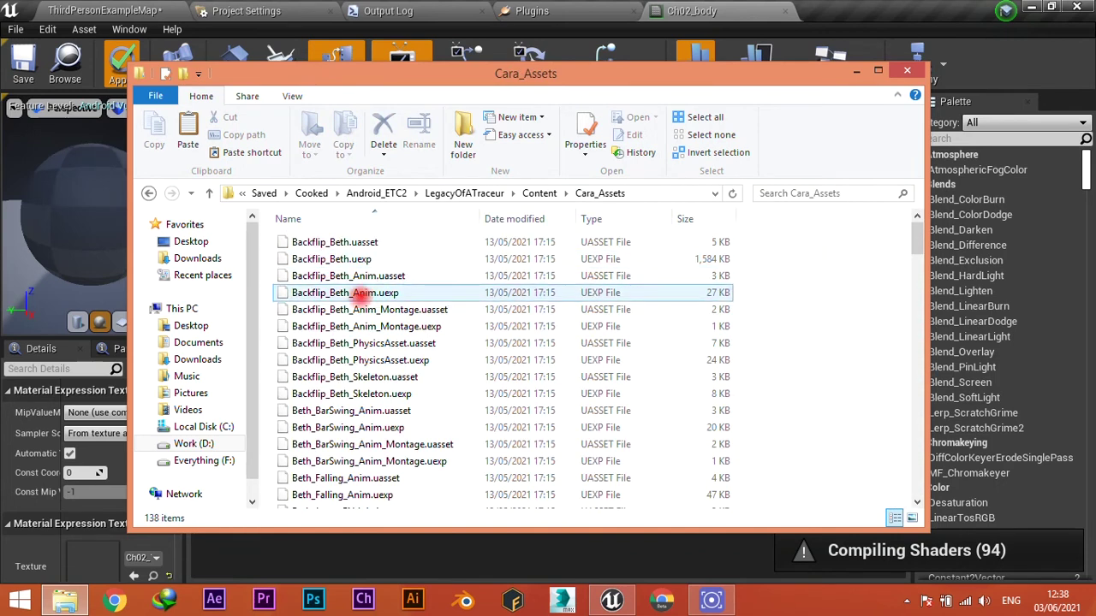
Step: Browse the cooked Content > Environment folder's 482 files, then return to the ThirdPersonExampleMap editor
scroll(357, 295, "down", 6)
scroll(360, 298, "up", 6)
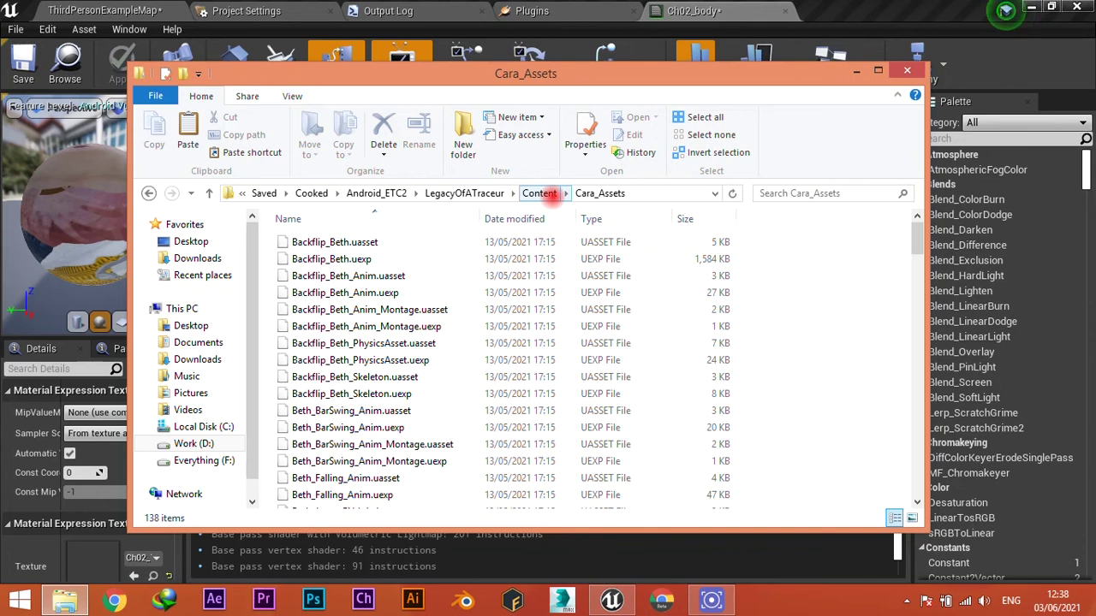
left_click(539, 193)
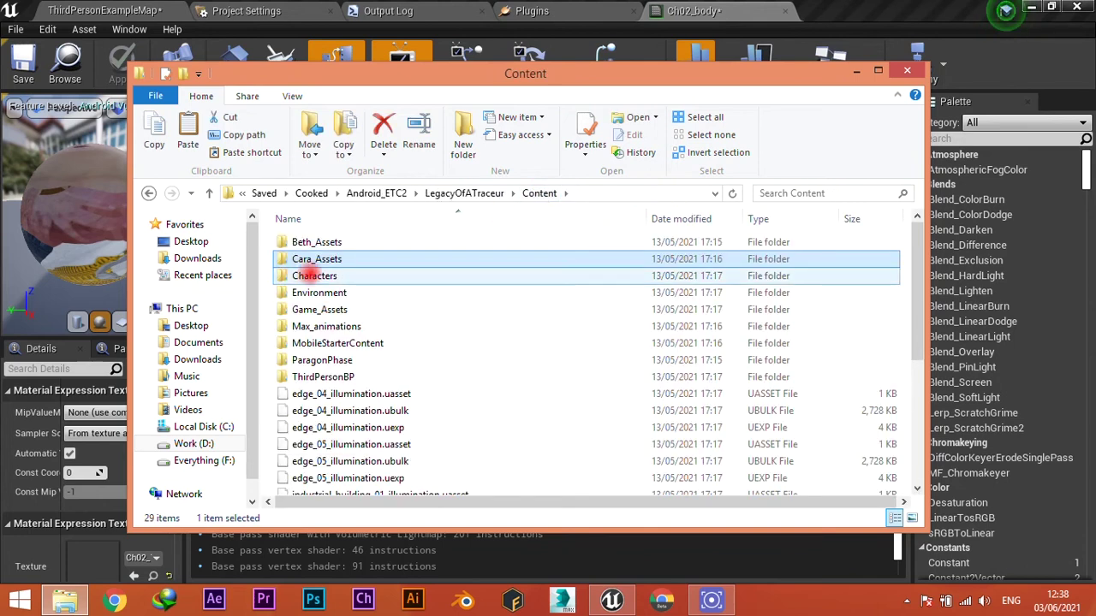
left_click(321, 293)
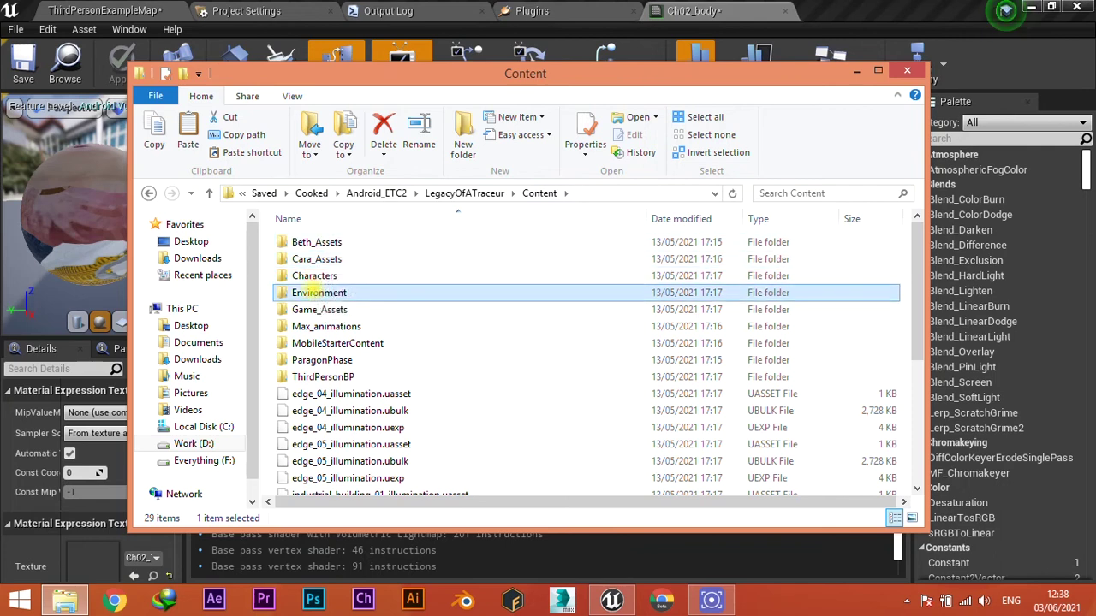
double_click(321, 293)
scroll(736, 294, "down", 1)
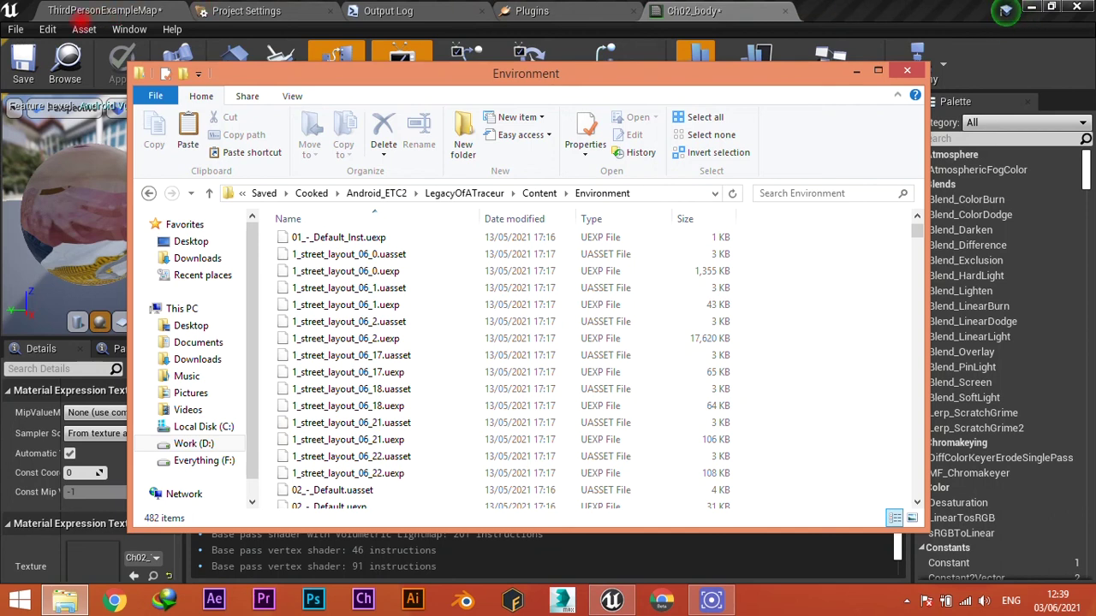
left_click(129, 10)
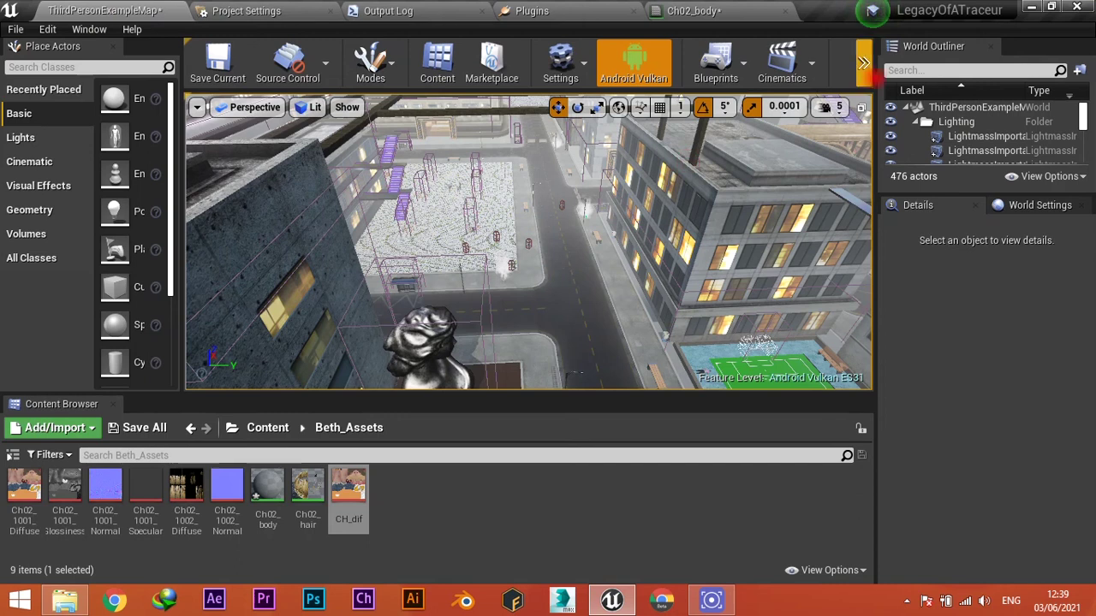
left_click(864, 62)
left_click(897, 153)
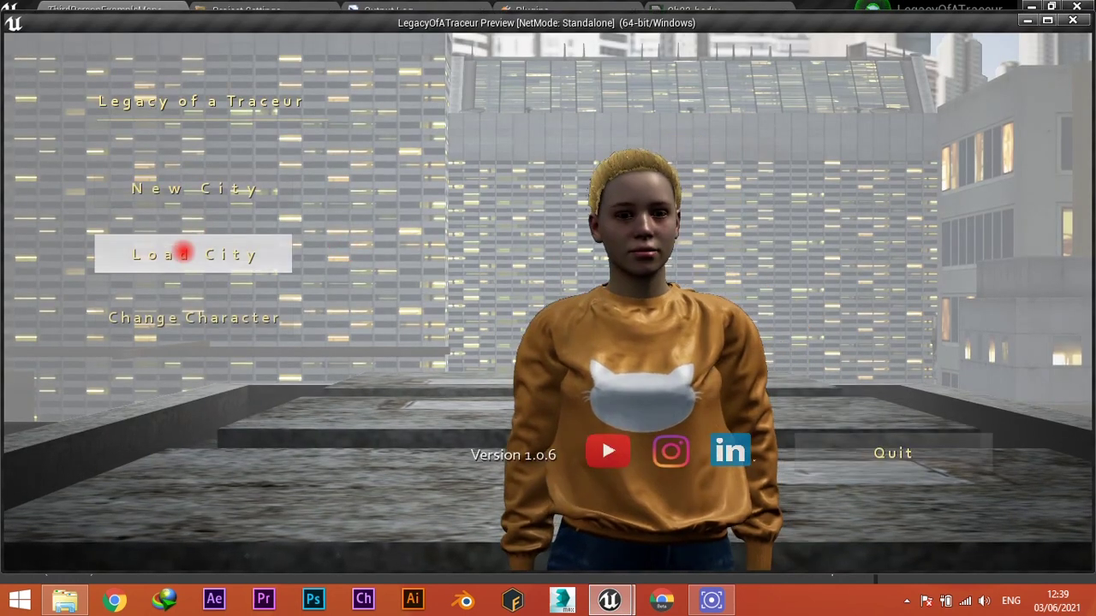
left_click(155, 250)
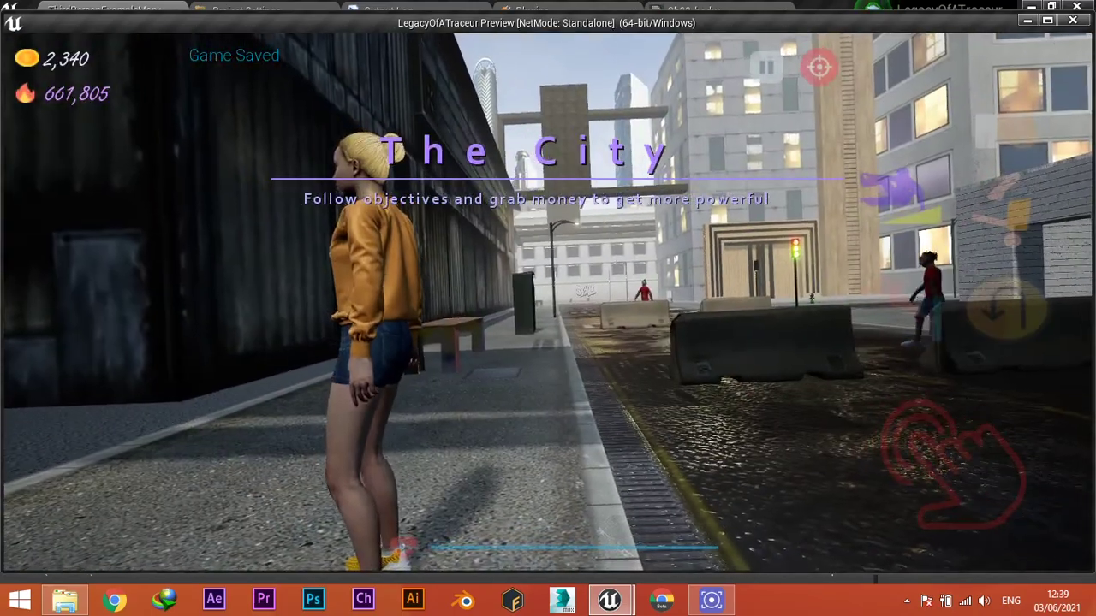
key("w")
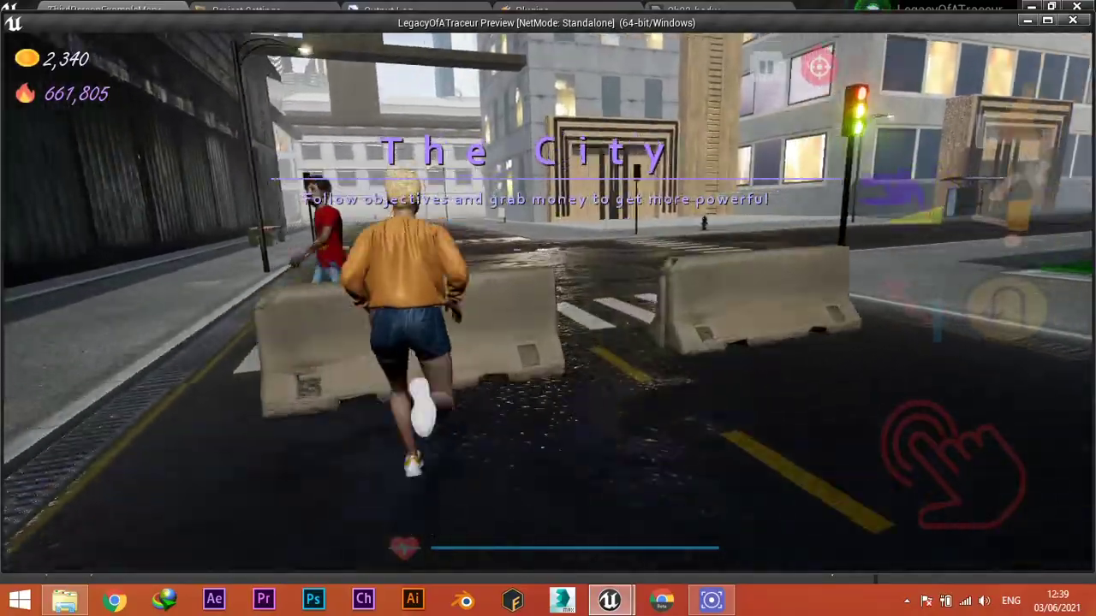
key("d")
key("d")
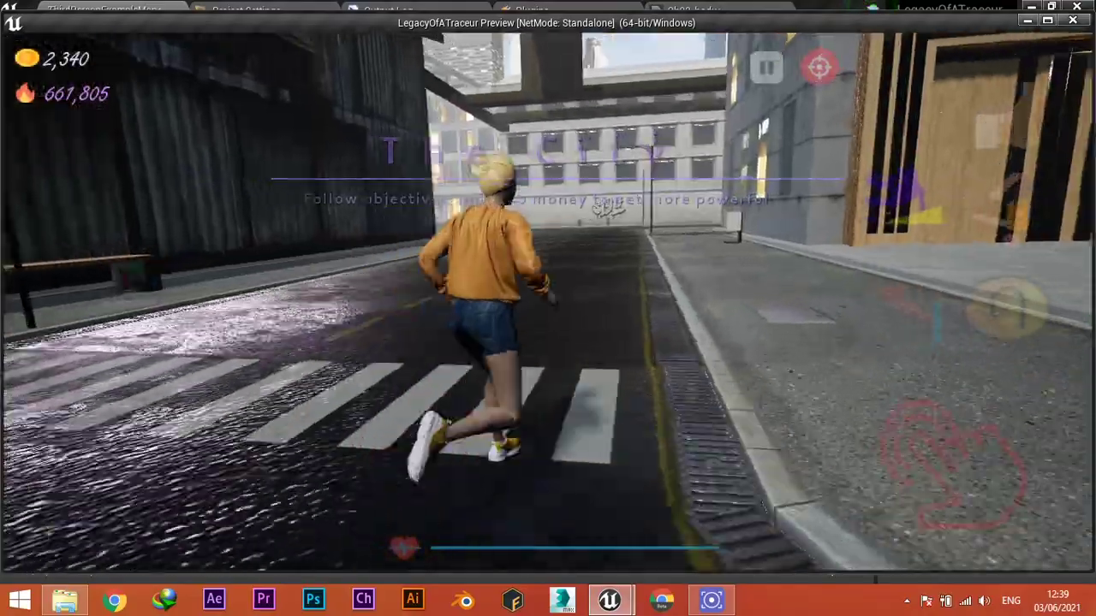
key("d")
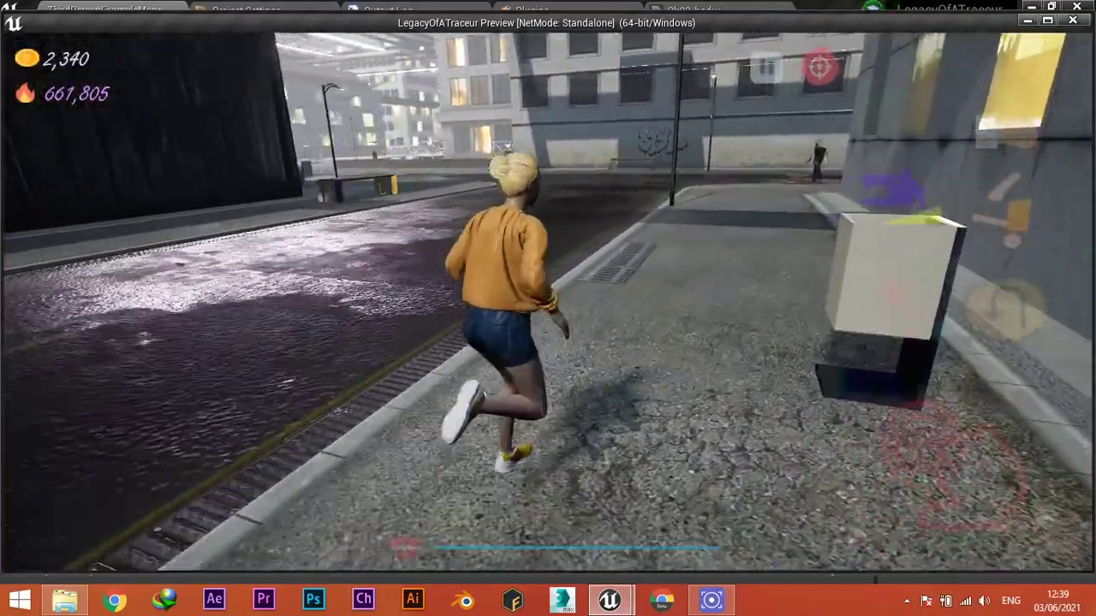
key("d")
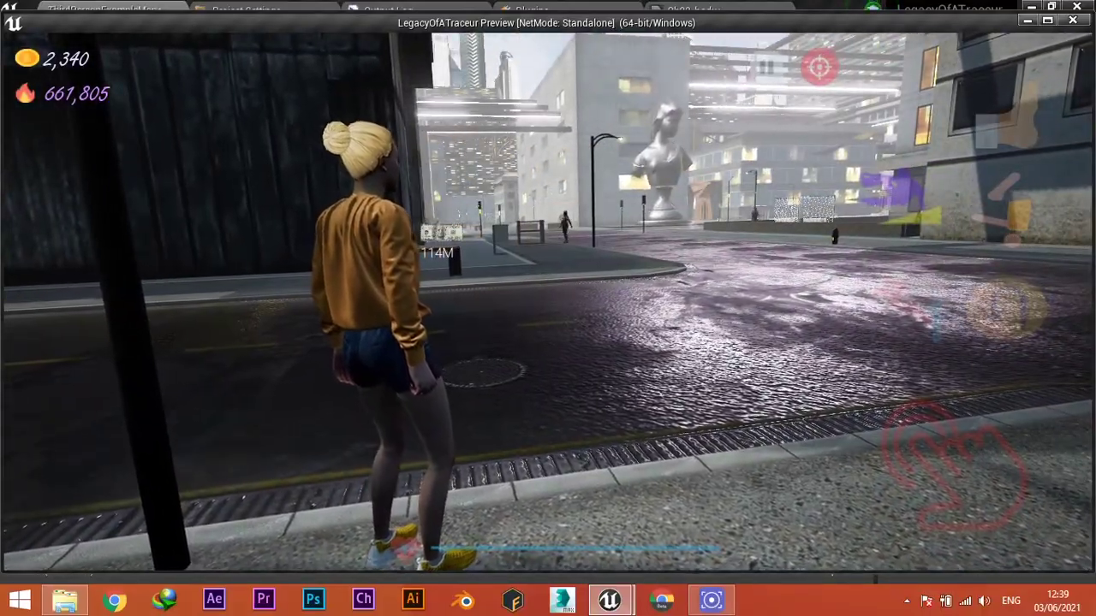
key("Escape")
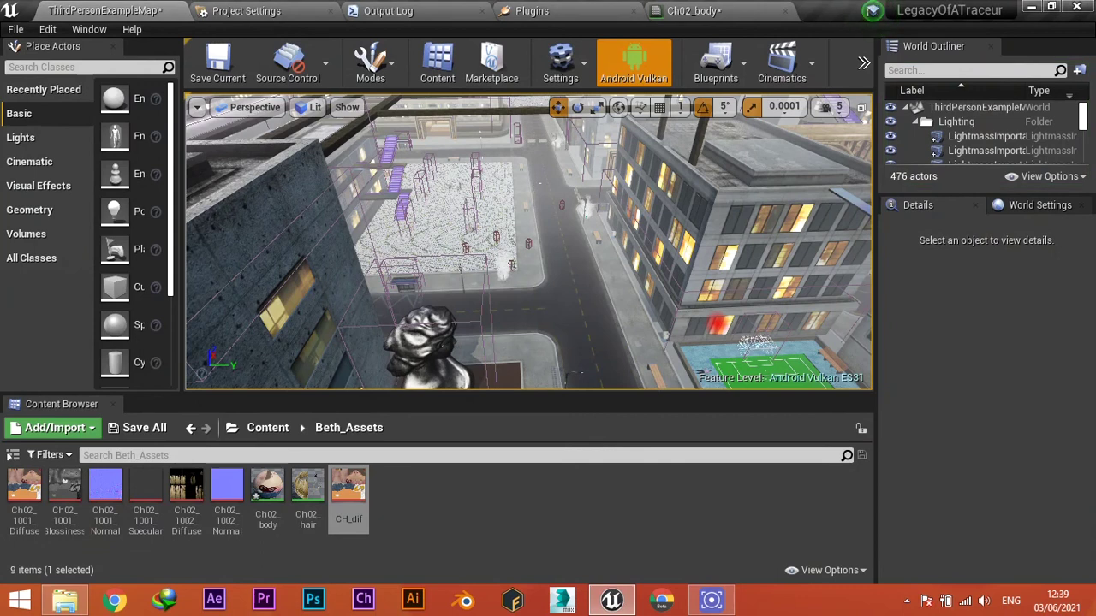